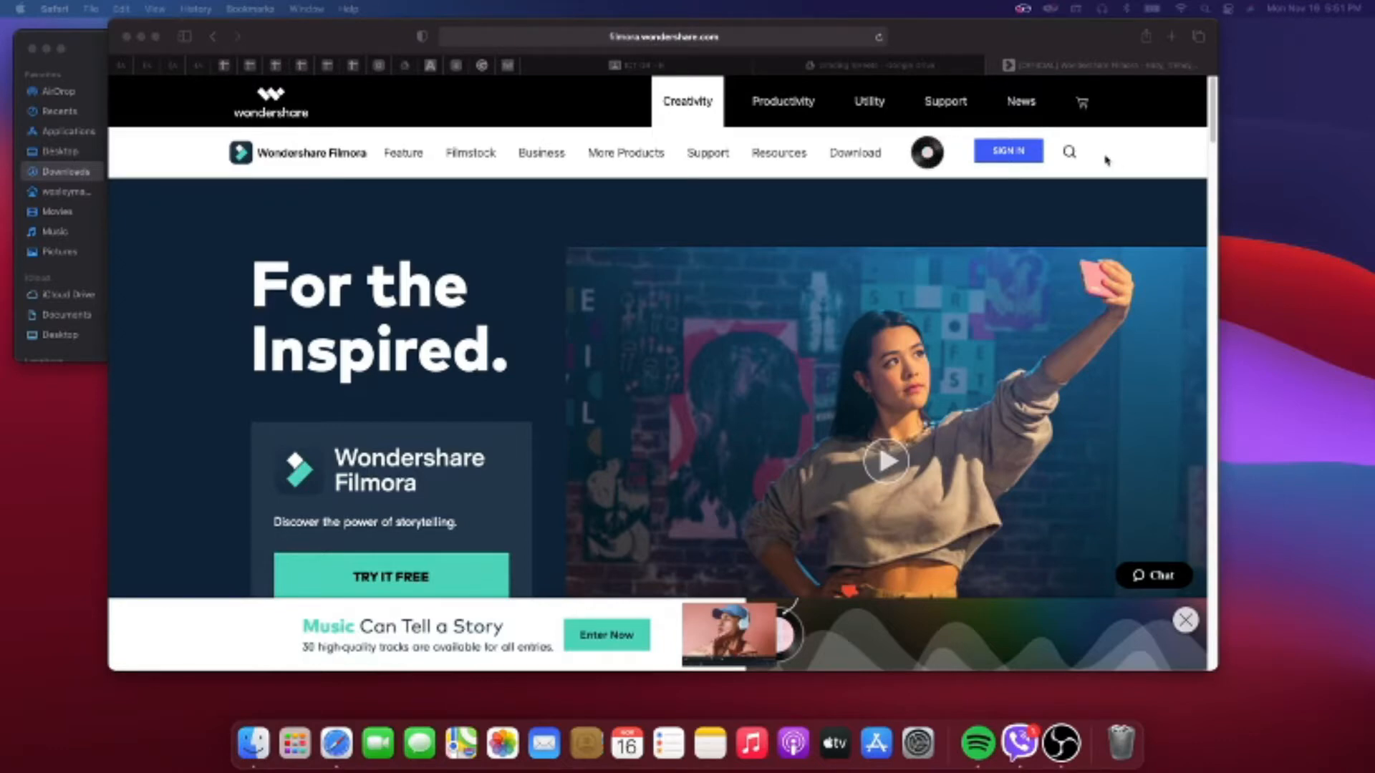
- Download the Filmora X installer for Mac from the Wondershare Filmora website
{"action": "left_click", "coordinate": [941, 37]}
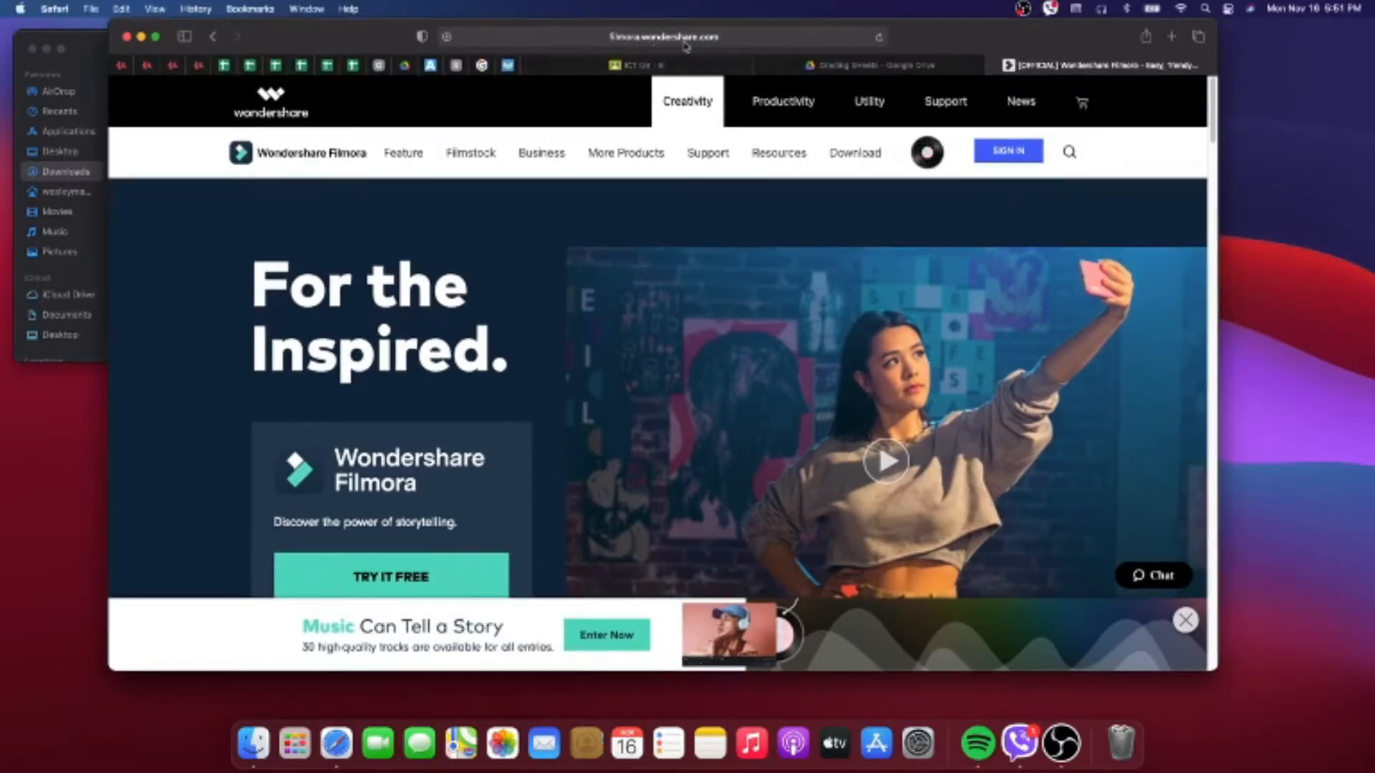
{"action": "scroll", "coordinate": [669, 500], "scroll_direction": "down", "scroll_amount": 10}
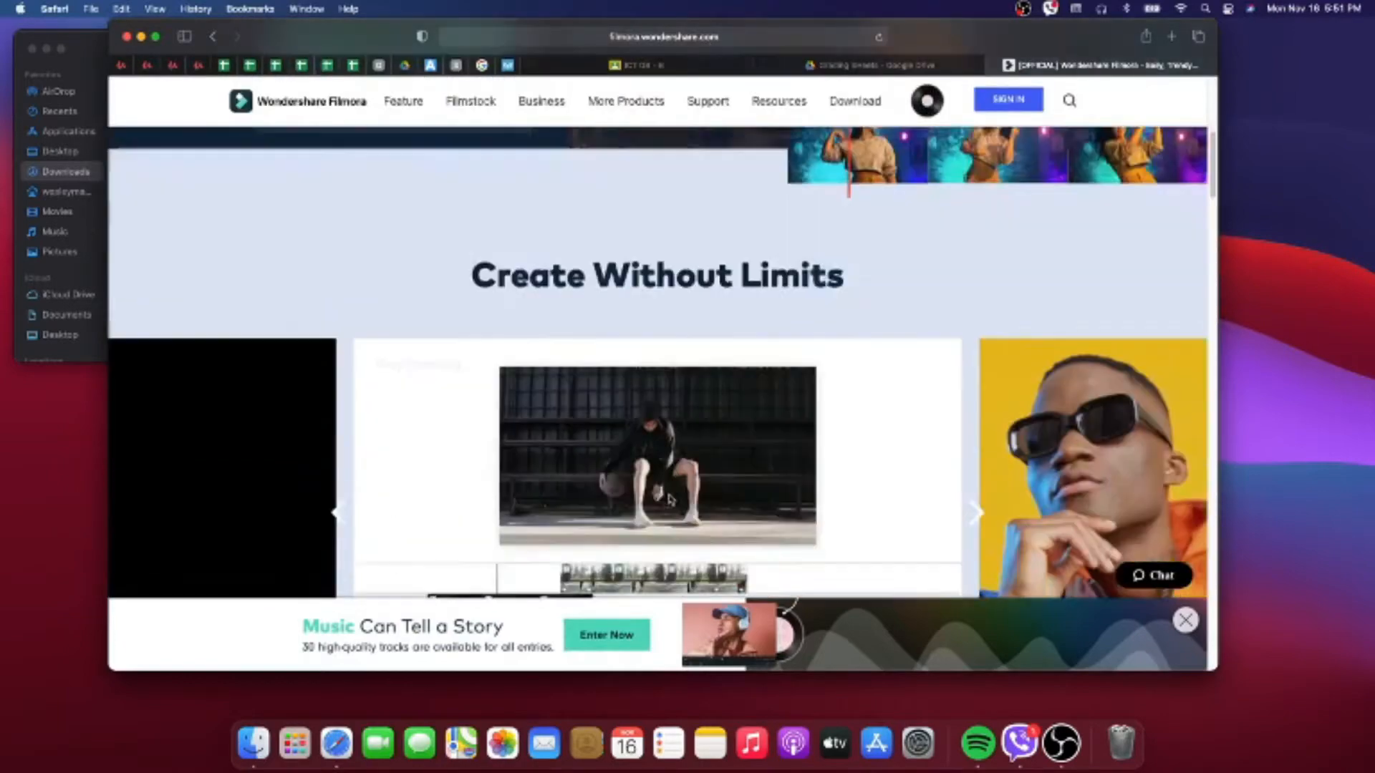
{"action": "scroll", "coordinate": [669, 500], "scroll_direction": "down", "scroll_amount": 10}
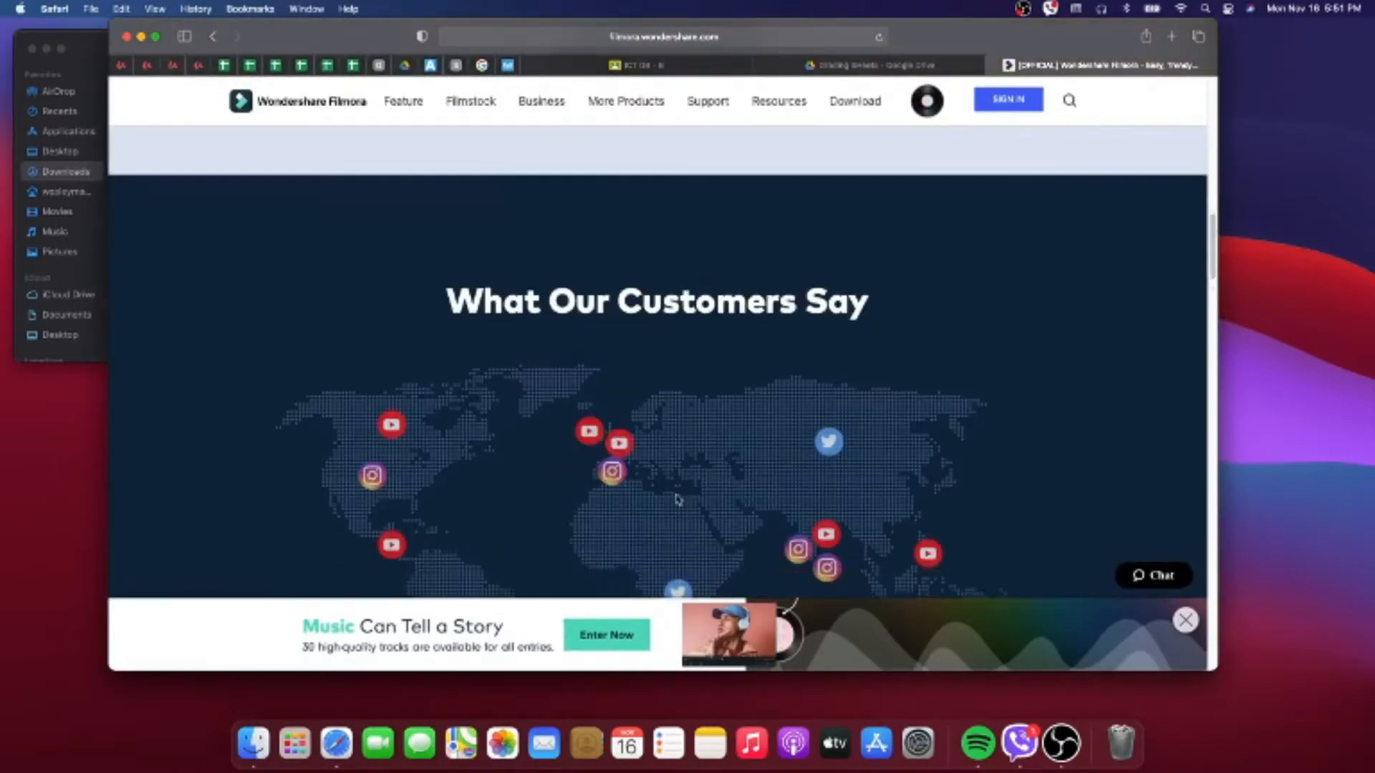
{"action": "scroll", "coordinate": [676, 499], "scroll_direction": "up", "scroll_amount": 20}
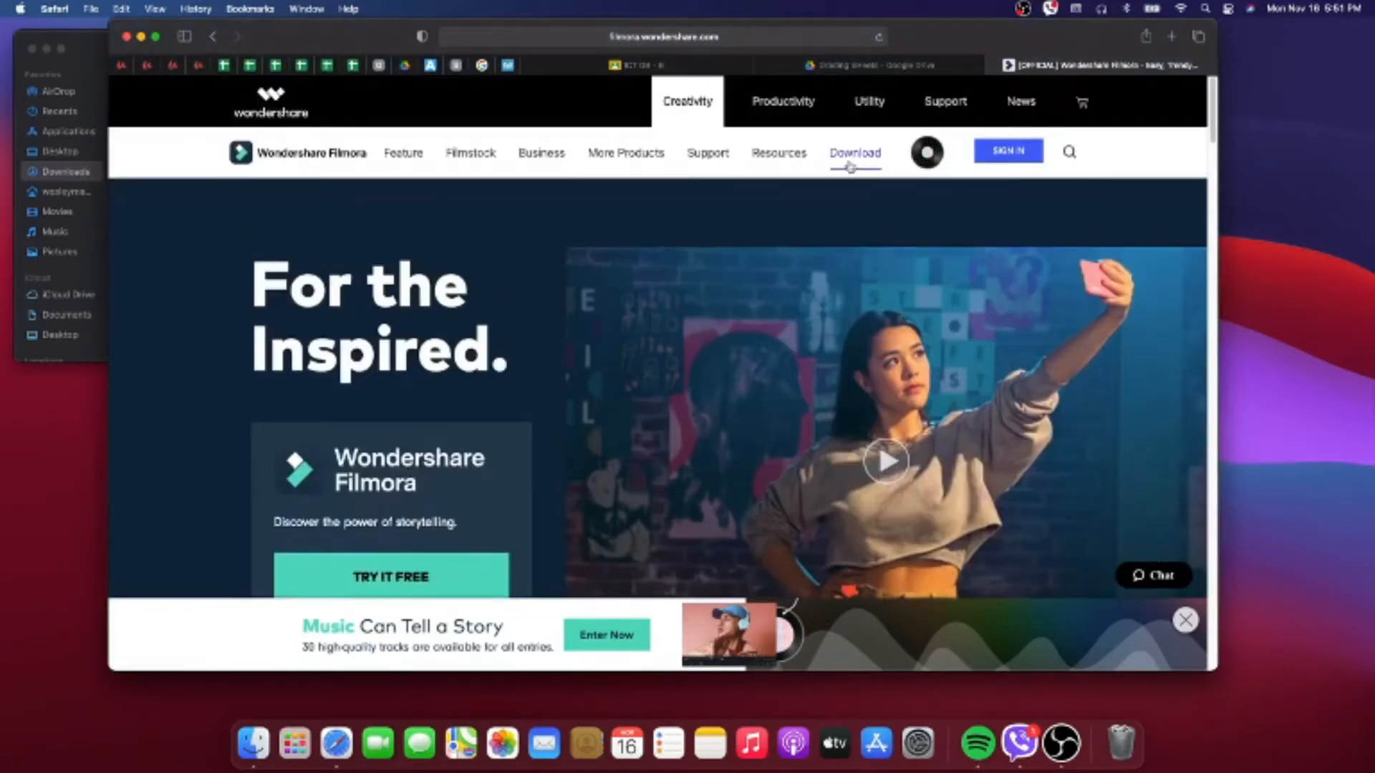
{"action": "mouse_move", "coordinate": [851, 161]}
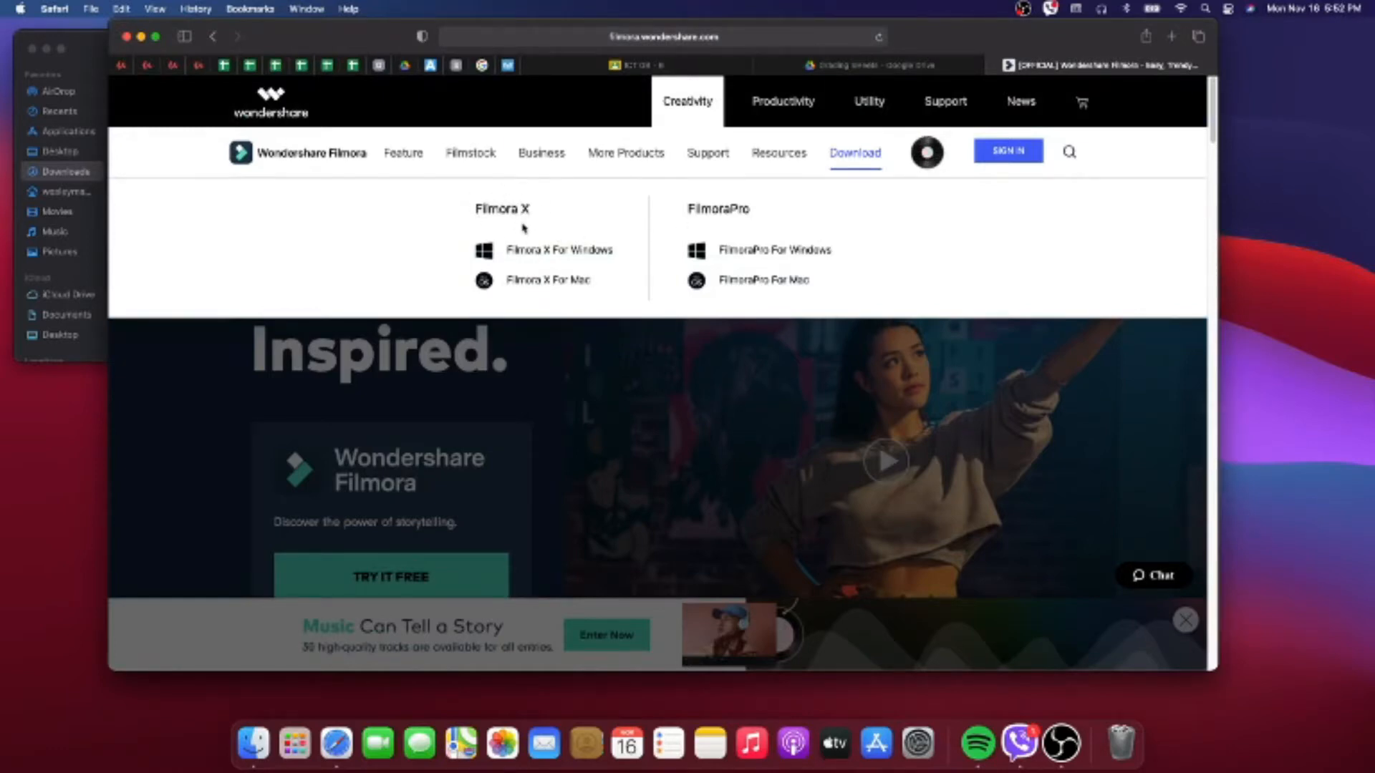
{"action": "left_click", "coordinate": [542, 285]}
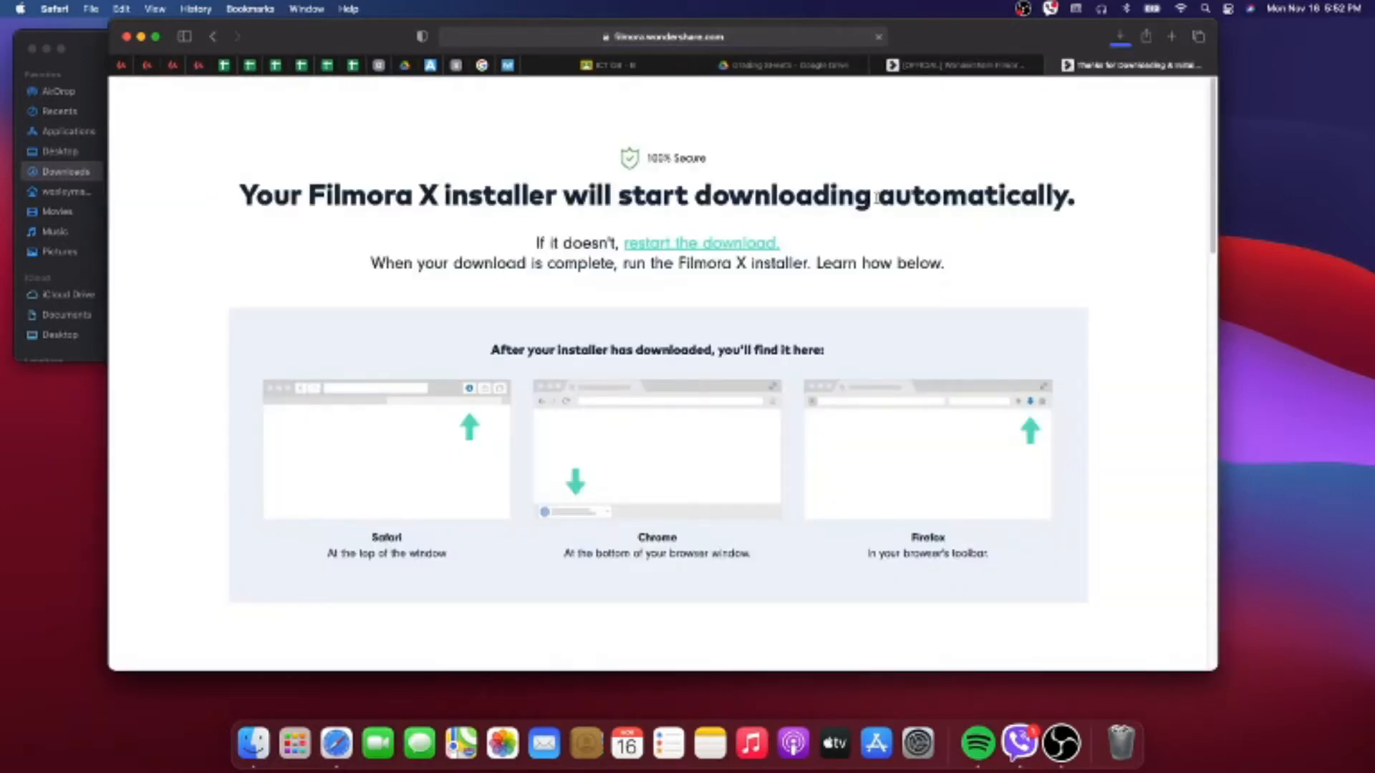
- Clear the browser's download list and minimize the browser window
{"action": "left_click", "coordinate": [1121, 40]}
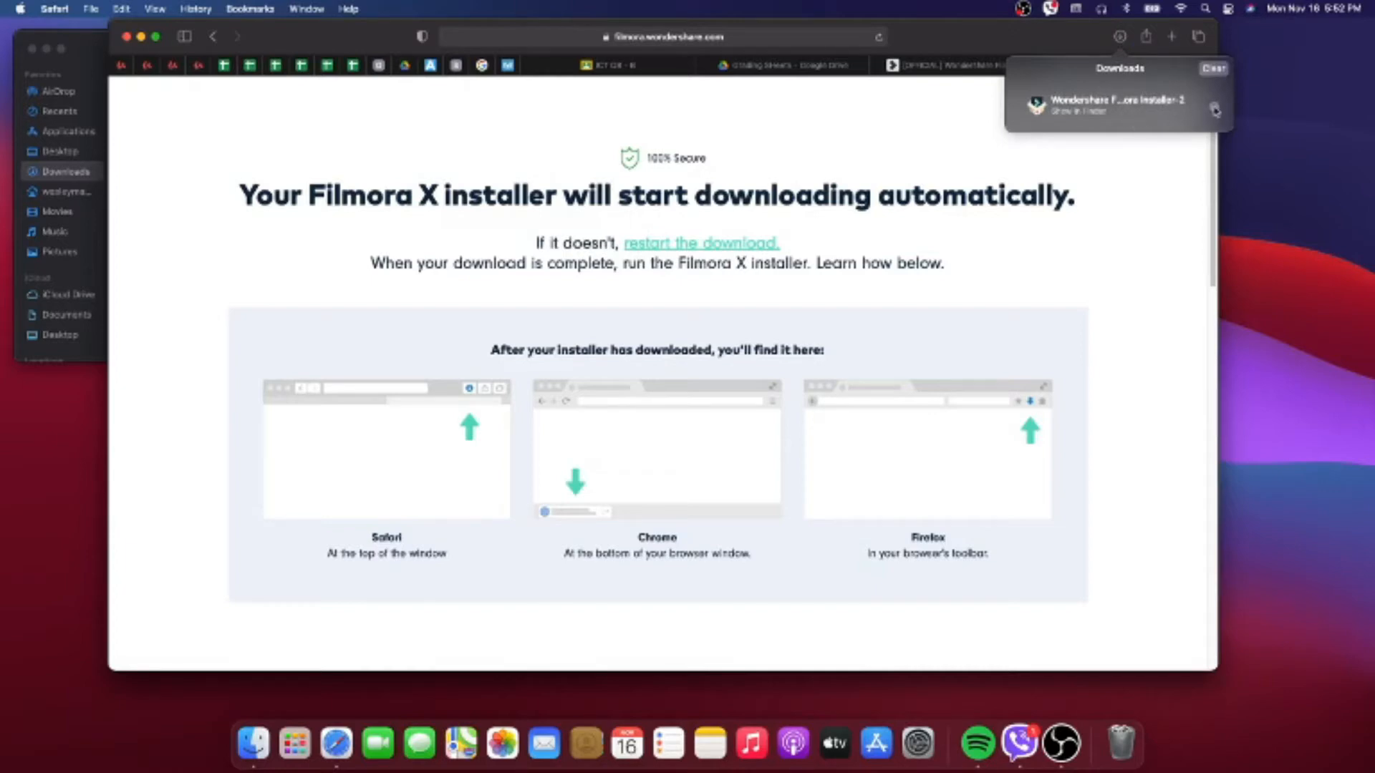
{"action": "left_click", "coordinate": [1216, 72]}
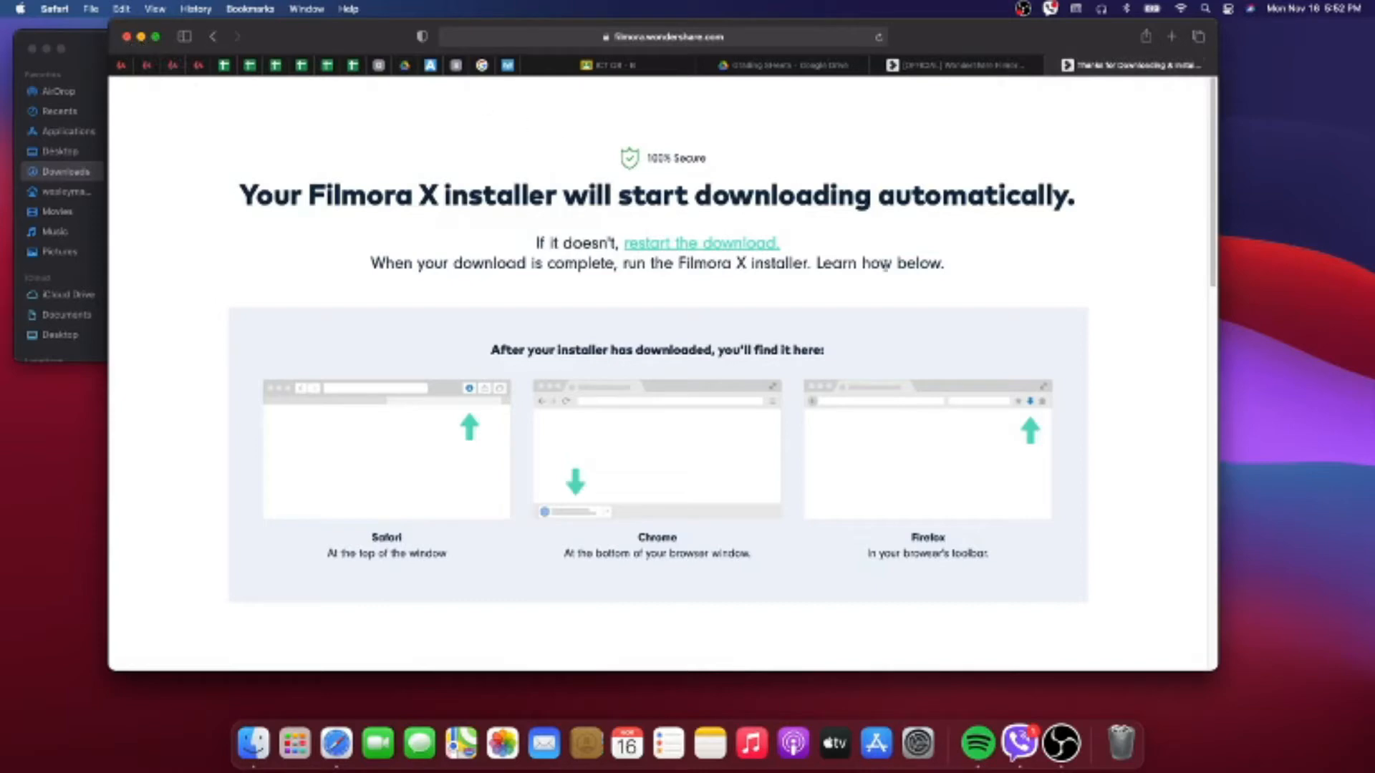
{"action": "left_click", "coordinate": [141, 37]}
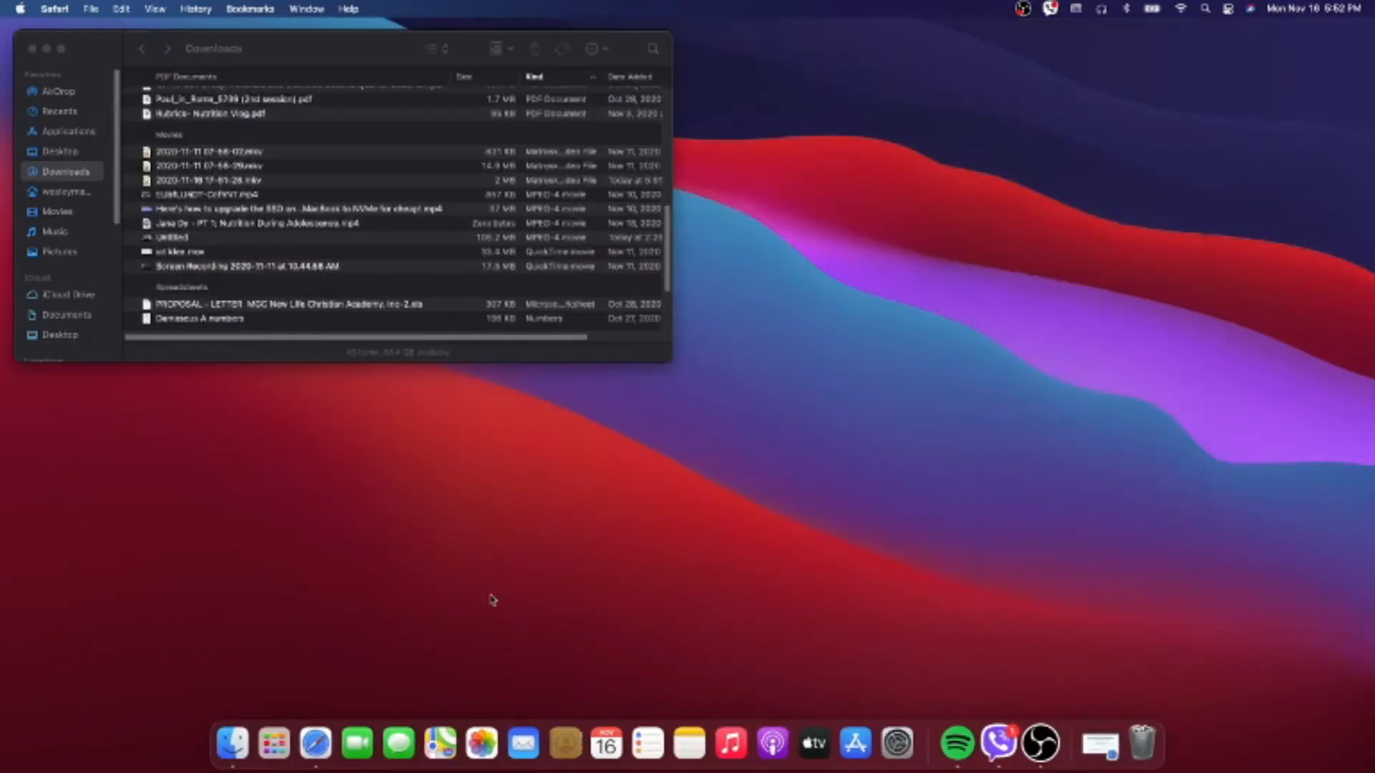
- Launch Wondershare Filmora X from the installed applications
{"action": "left_click", "coordinate": [275, 741]}
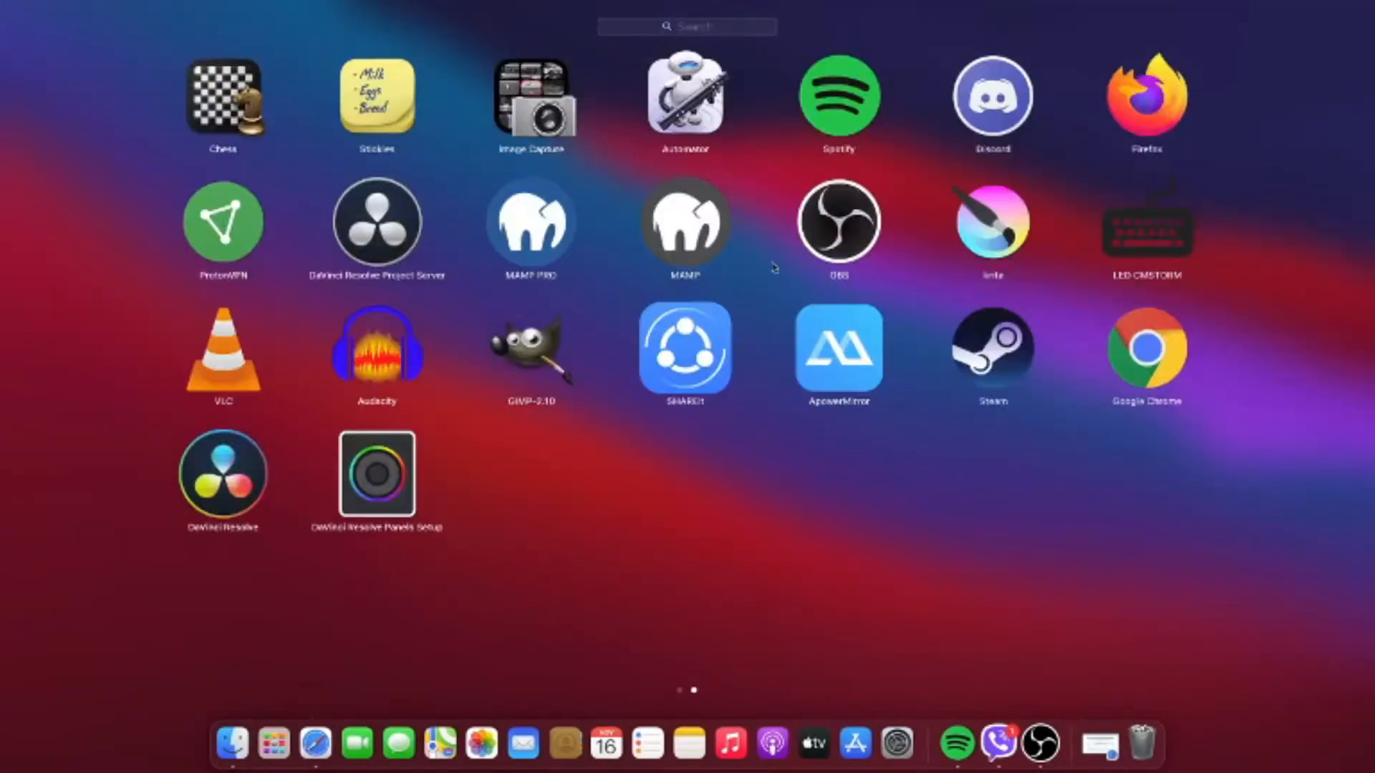
{"action": "scroll", "coordinate": [969, 522], "scroll_direction": "left", "scroll_amount": 5}
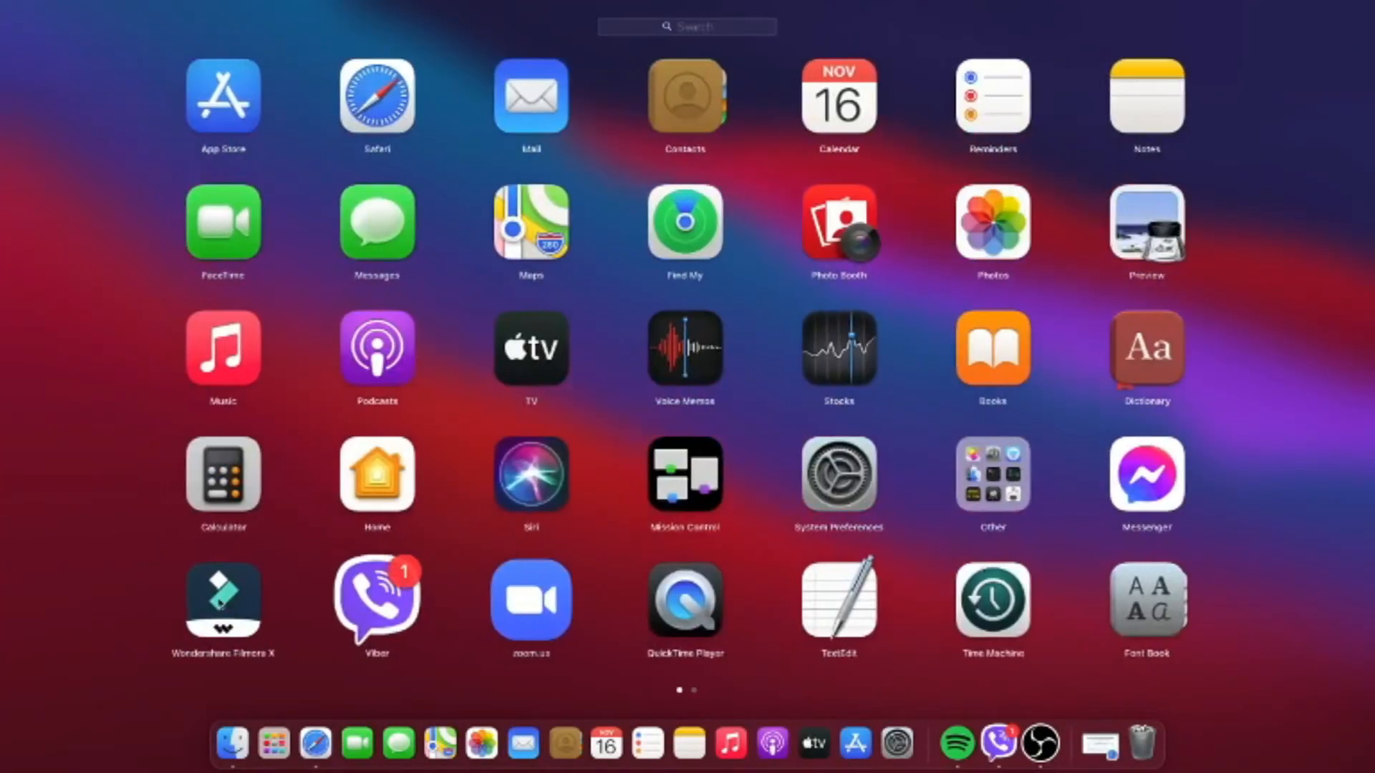
{"action": "left_click", "coordinate": [220, 602]}
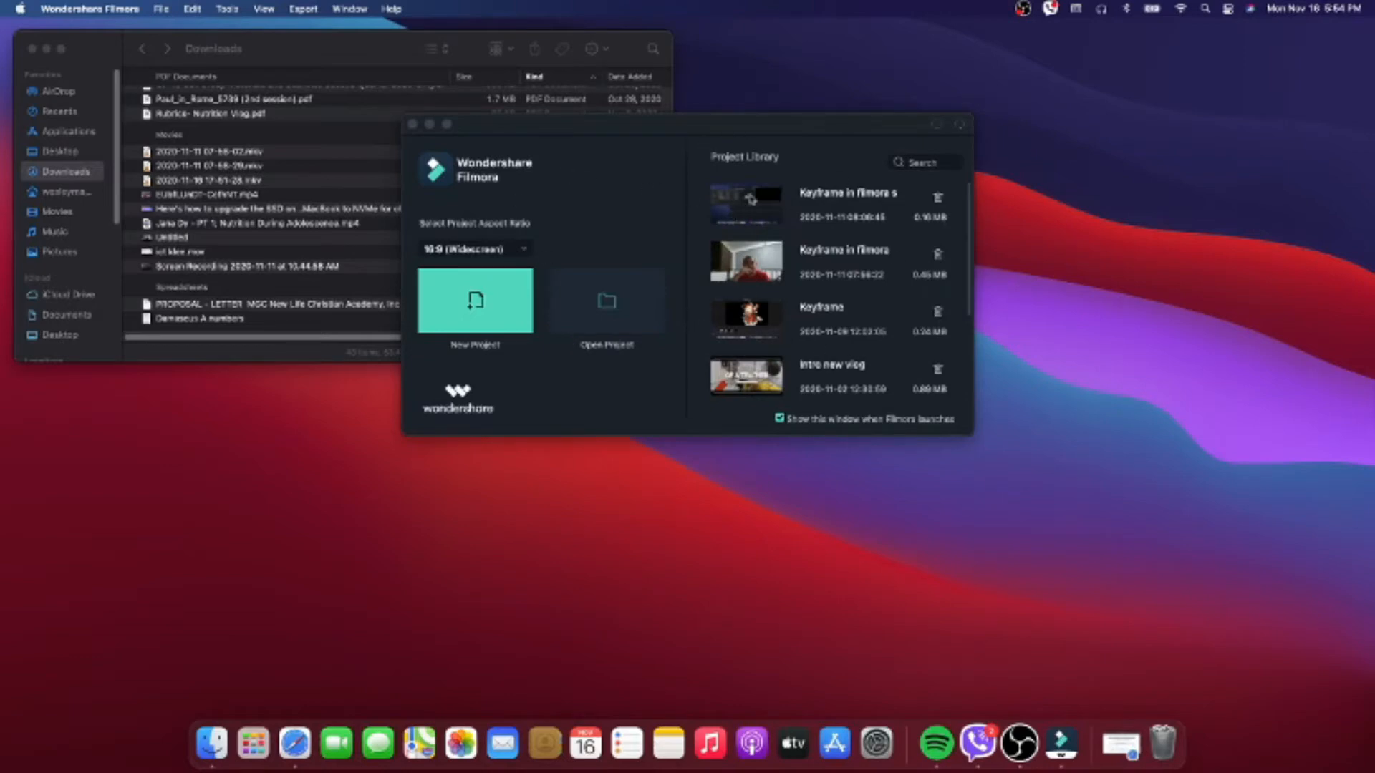
- Create a new project with the 16:9 (Widescreen) aspect ratio
{"action": "scroll", "coordinate": [849, 293], "scroll_direction": "down", "scroll_amount": 4}
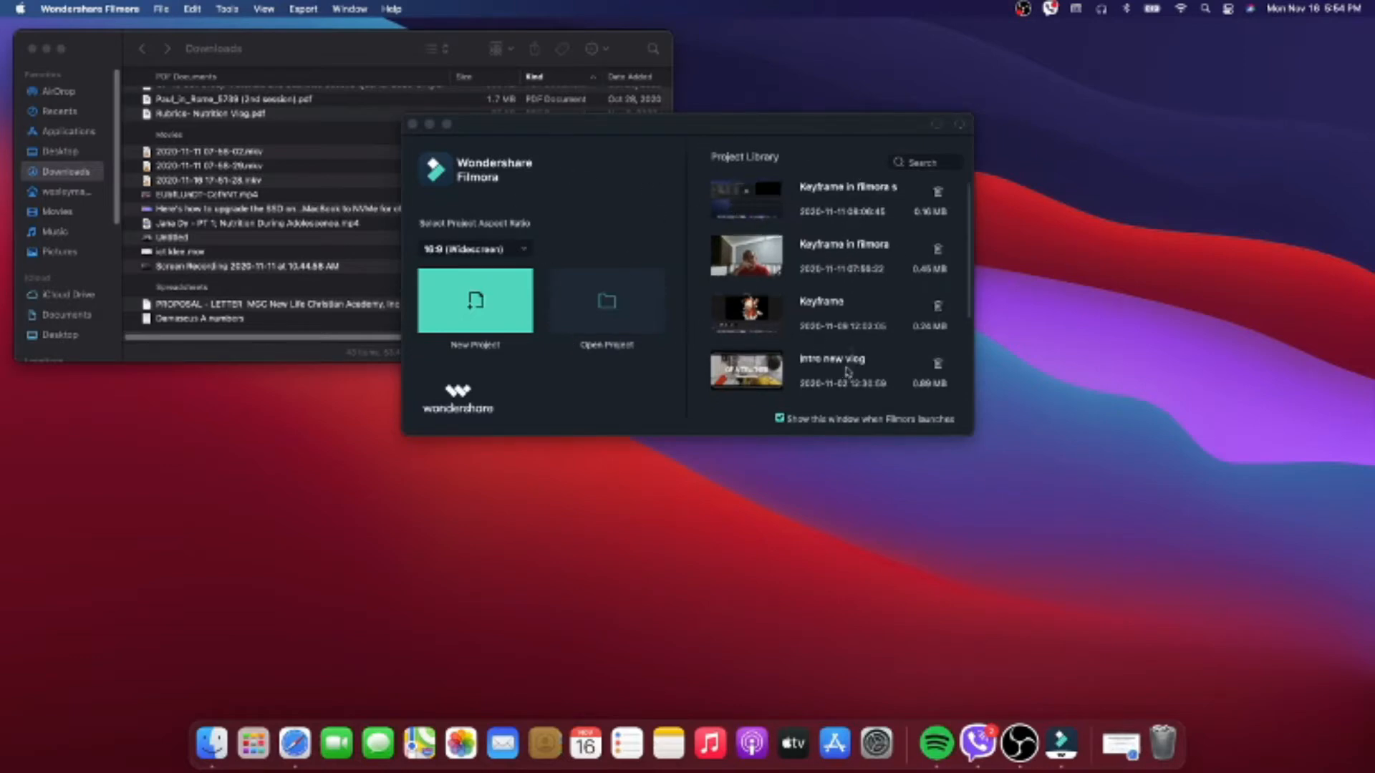
{"action": "scroll", "coordinate": [840, 308], "scroll_direction": "up", "scroll_amount": 3}
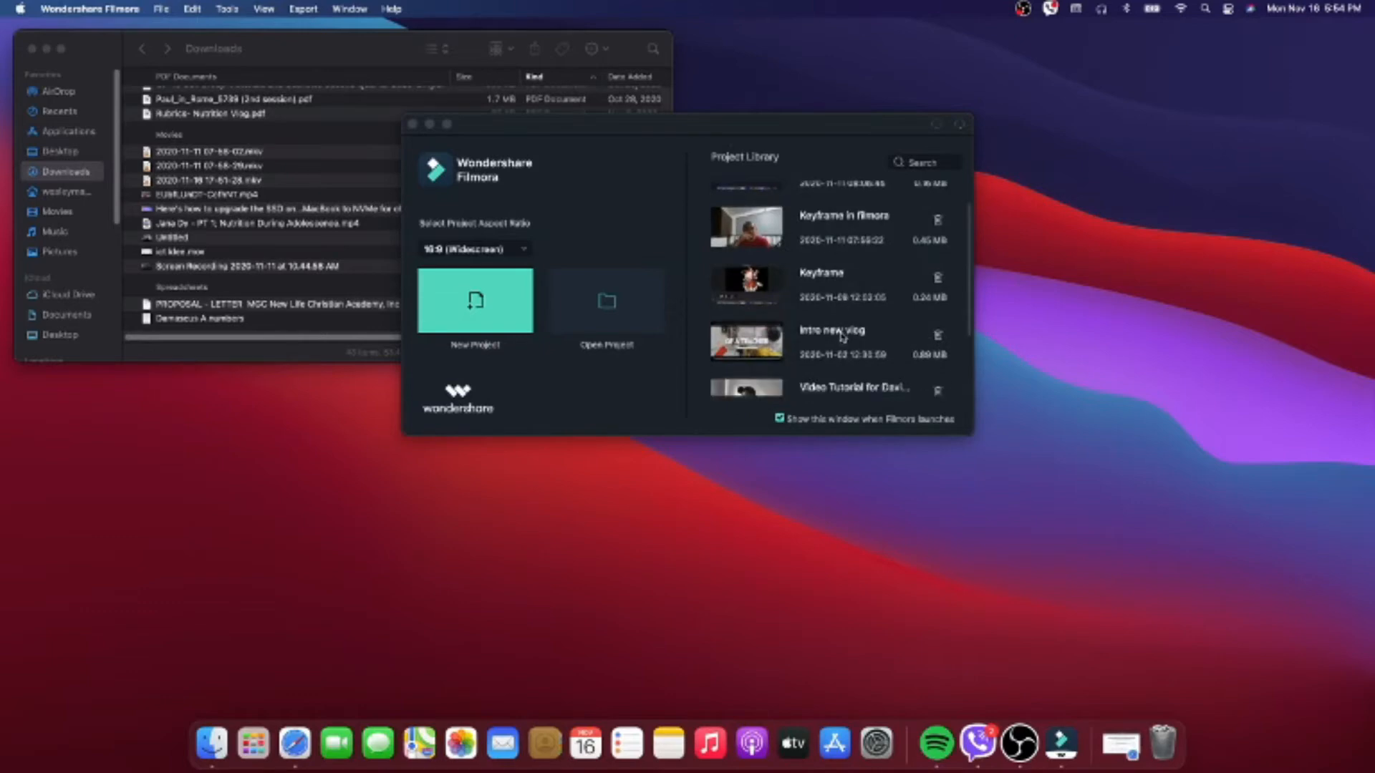
{"action": "scroll", "coordinate": [837, 272], "scroll_direction": "up", "scroll_amount": 2}
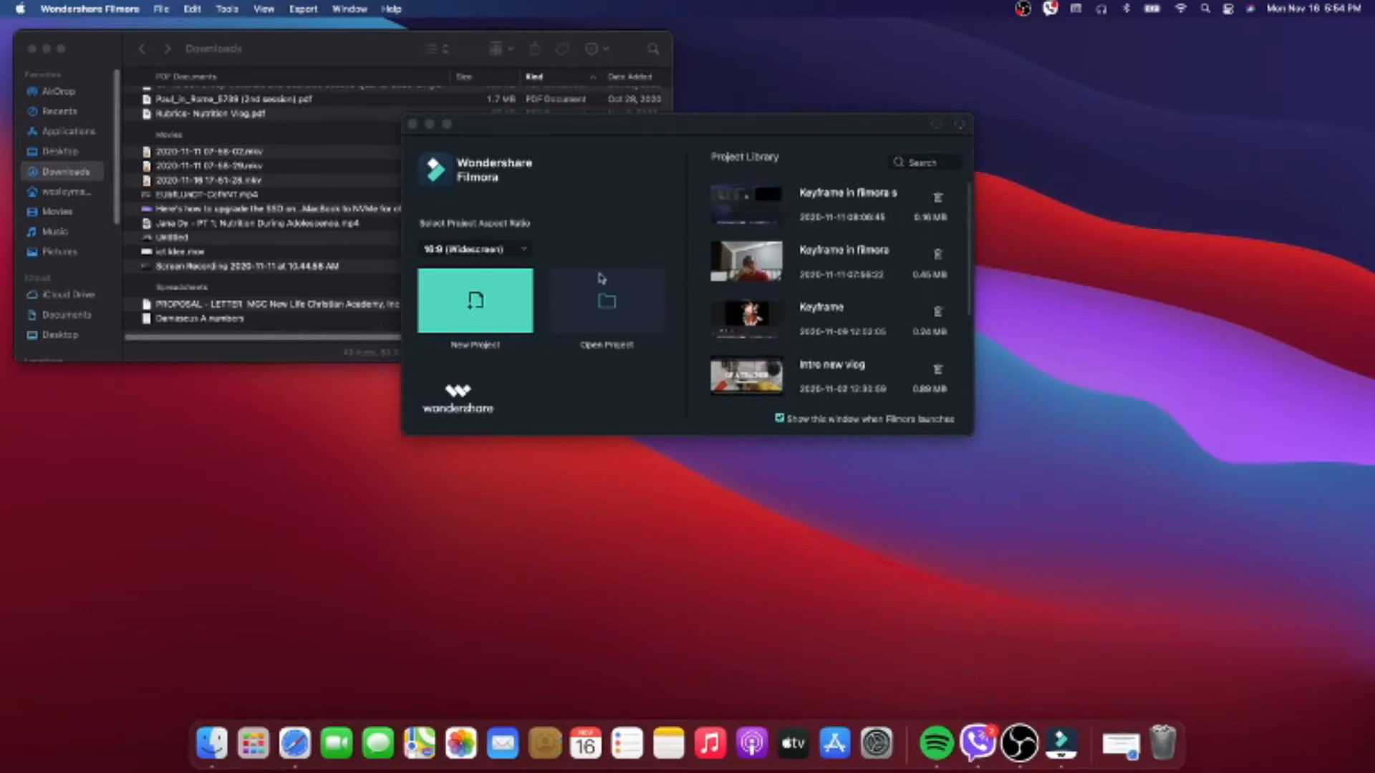
{"action": "left_click_drag", "start_coordinate": [575, 139], "coordinate": [678, 174]}
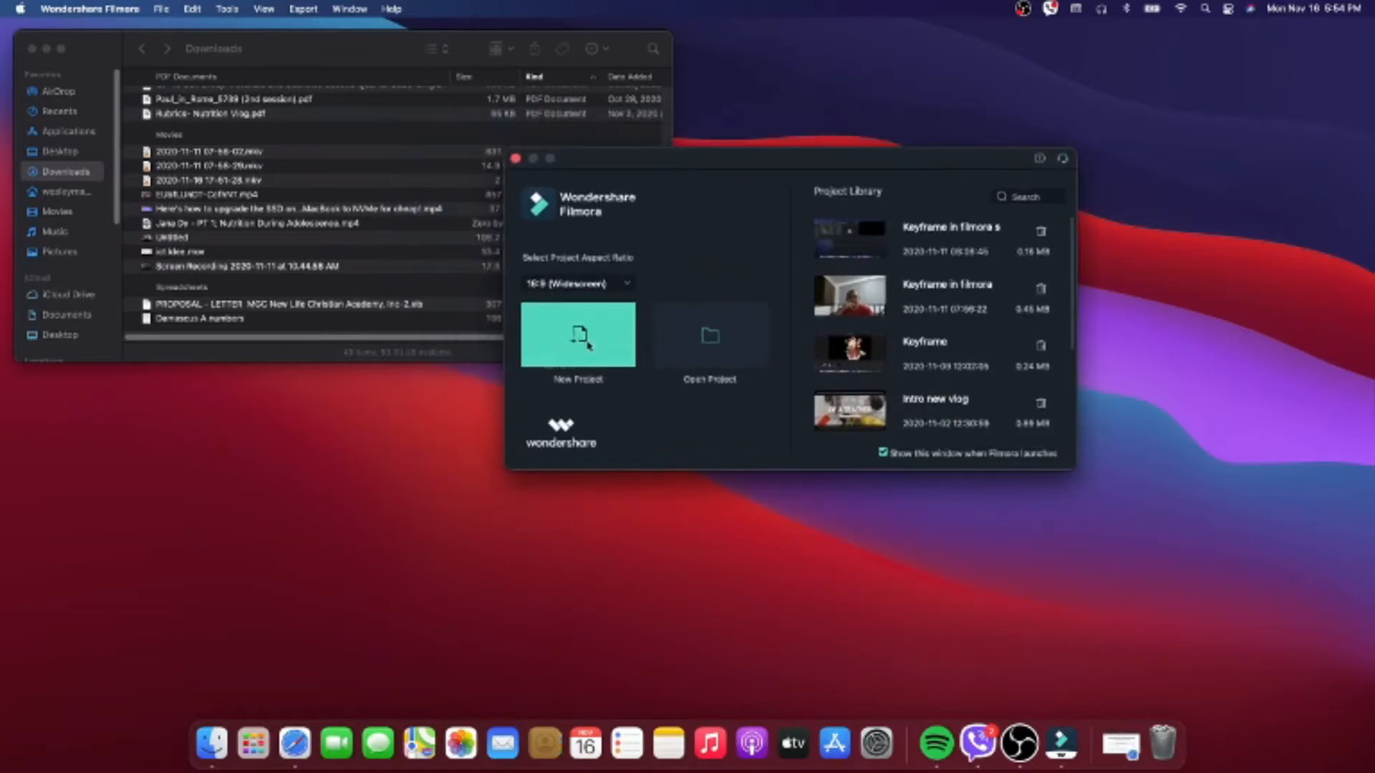
{"action": "left_click", "coordinate": [618, 286]}
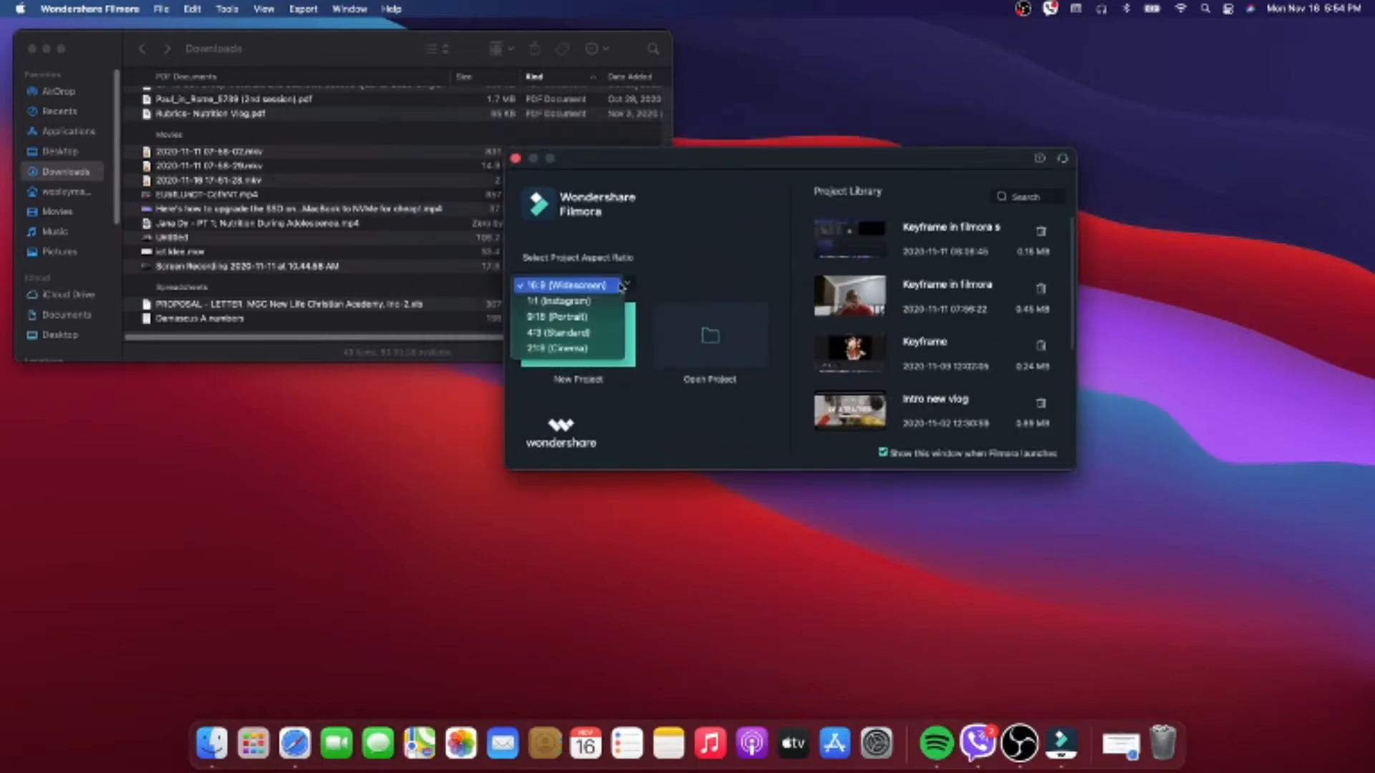
{"action": "left_click", "coordinate": [569, 286]}
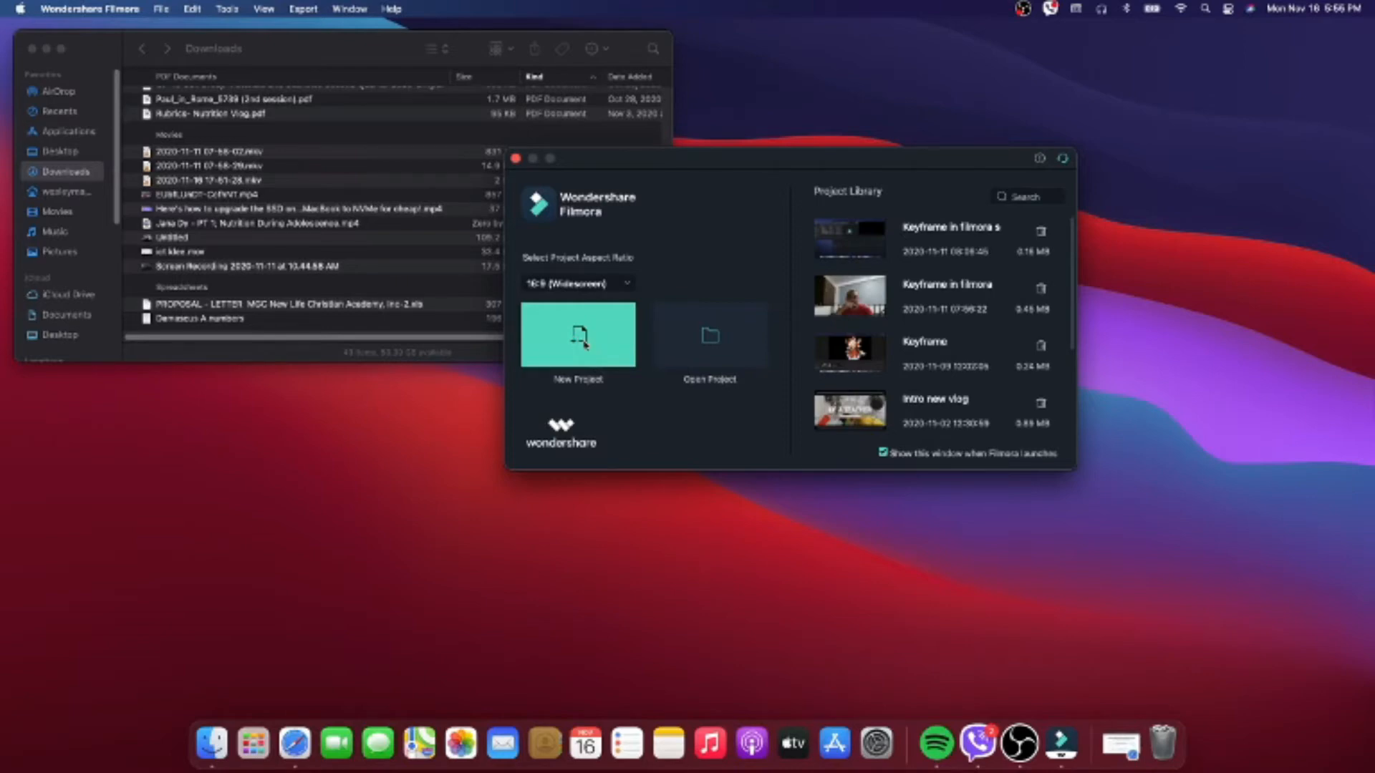
{"action": "left_click", "coordinate": [585, 344]}
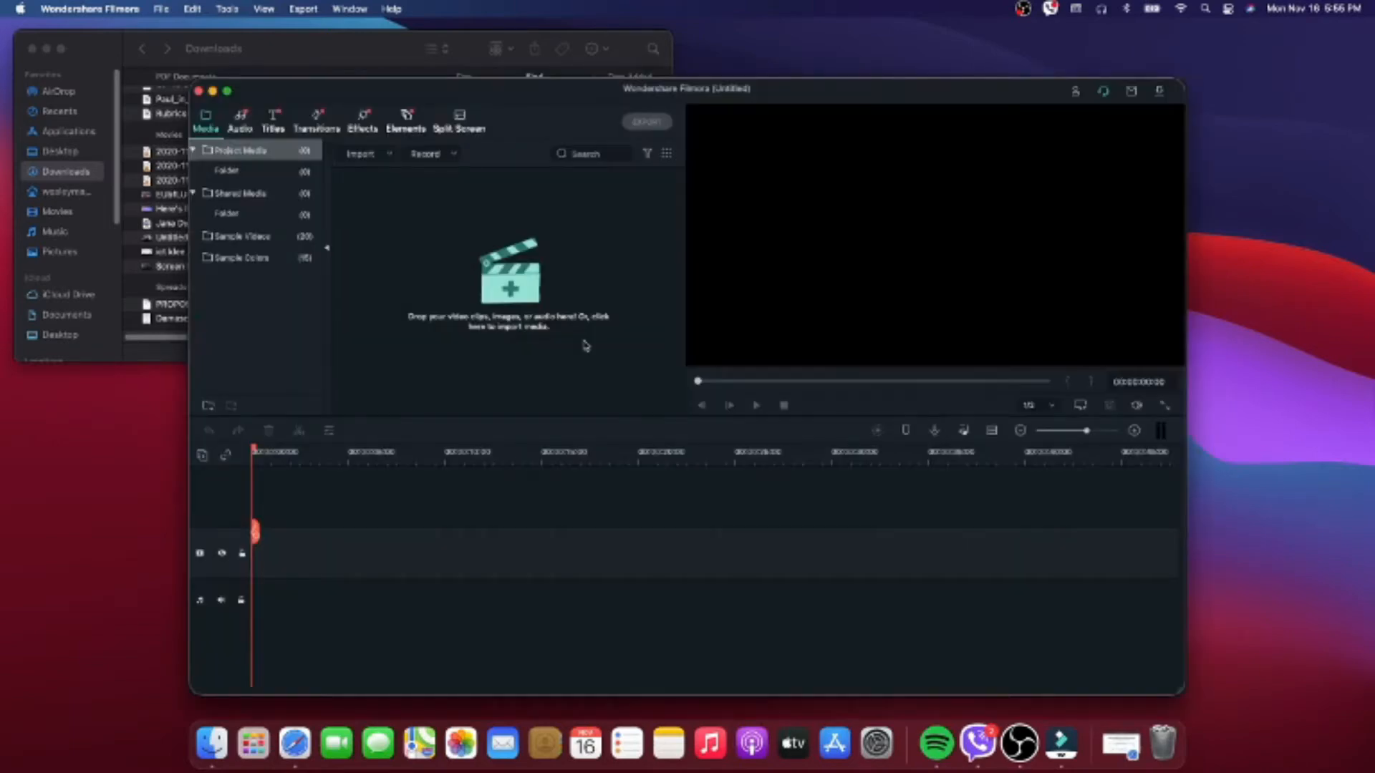
- Rearrange the editor window and the Downloads folder window on the desktop so that both remain accessible
{"action": "left_click_drag", "start_coordinate": [520, 100], "coordinate": [645, 68]}
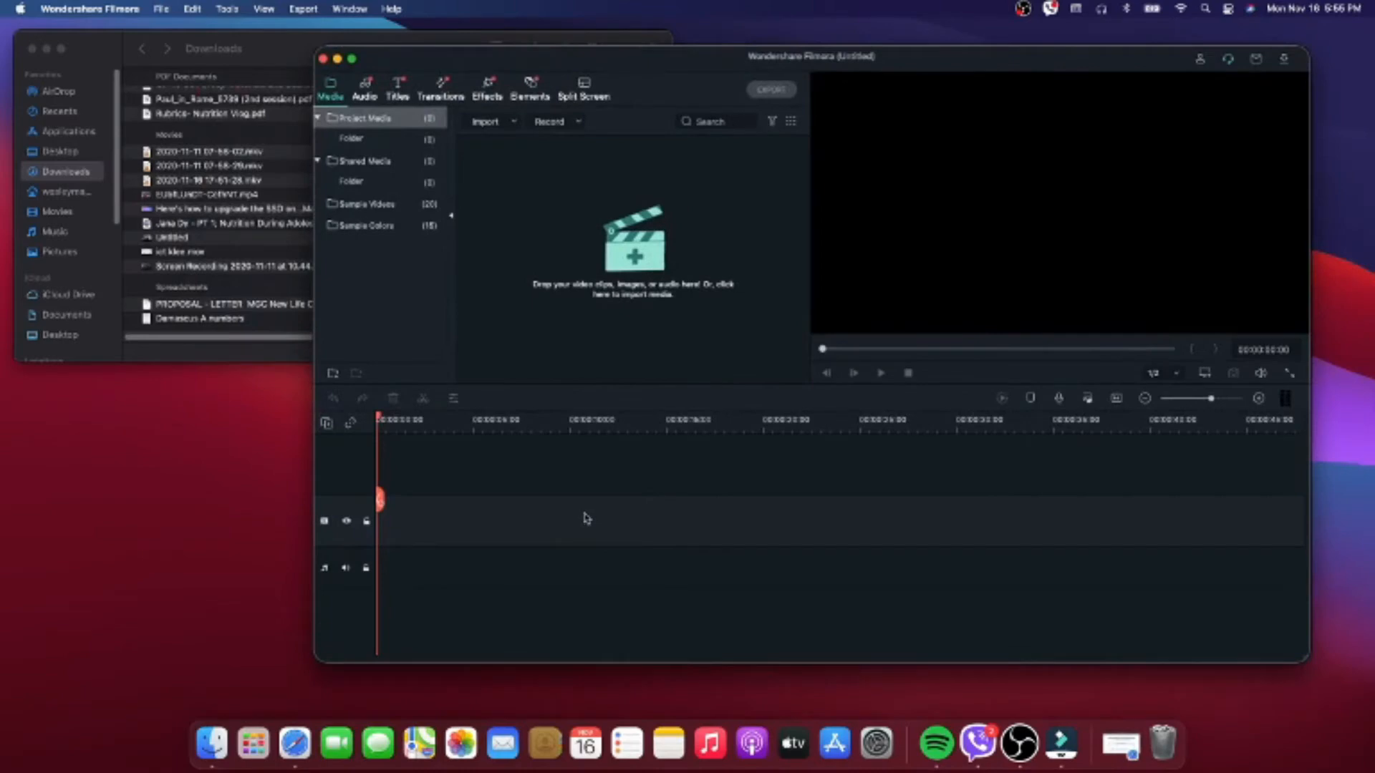
{"action": "left_click_drag", "start_coordinate": [572, 66], "coordinate": [520, 88]}
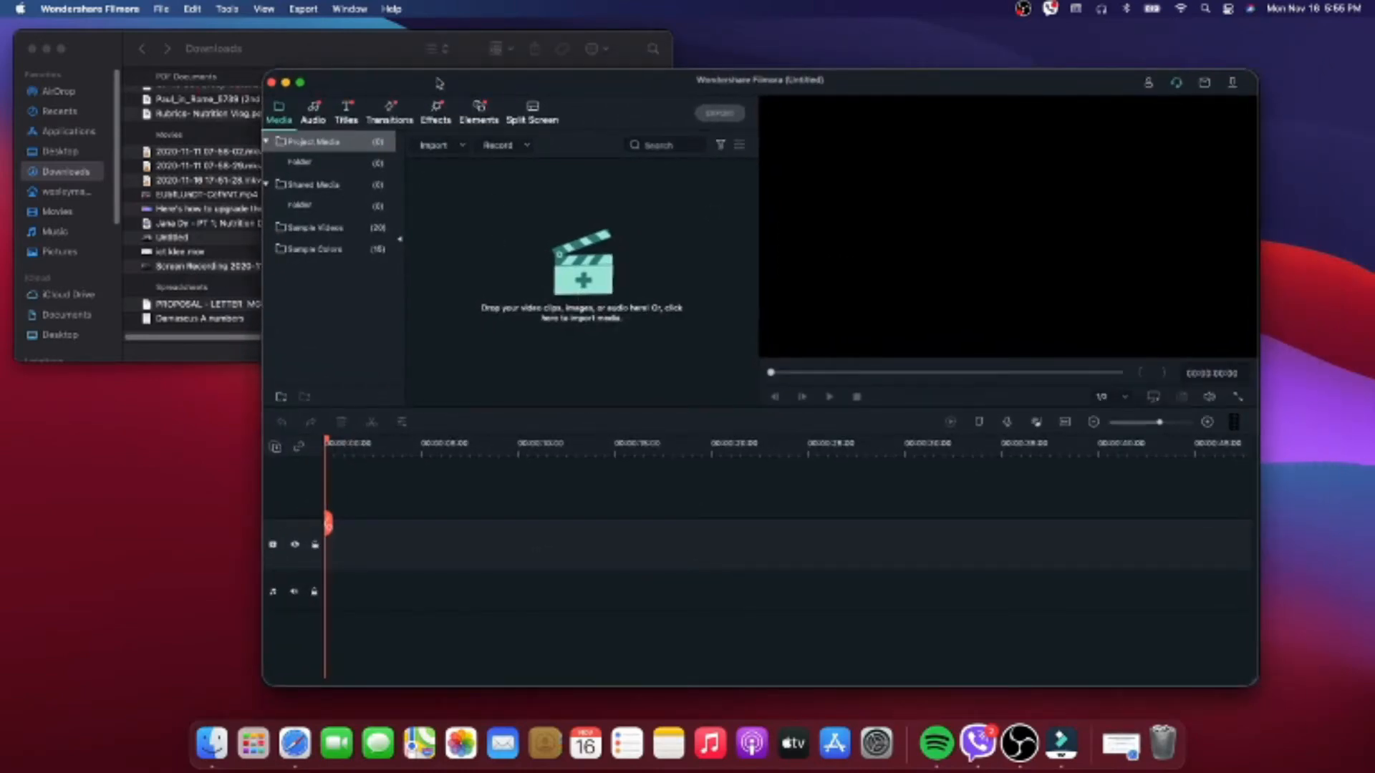
{"action": "left_click_drag", "start_coordinate": [410, 38], "coordinate": [353, 26]}
{"action": "left_click", "coordinate": [648, 96]}
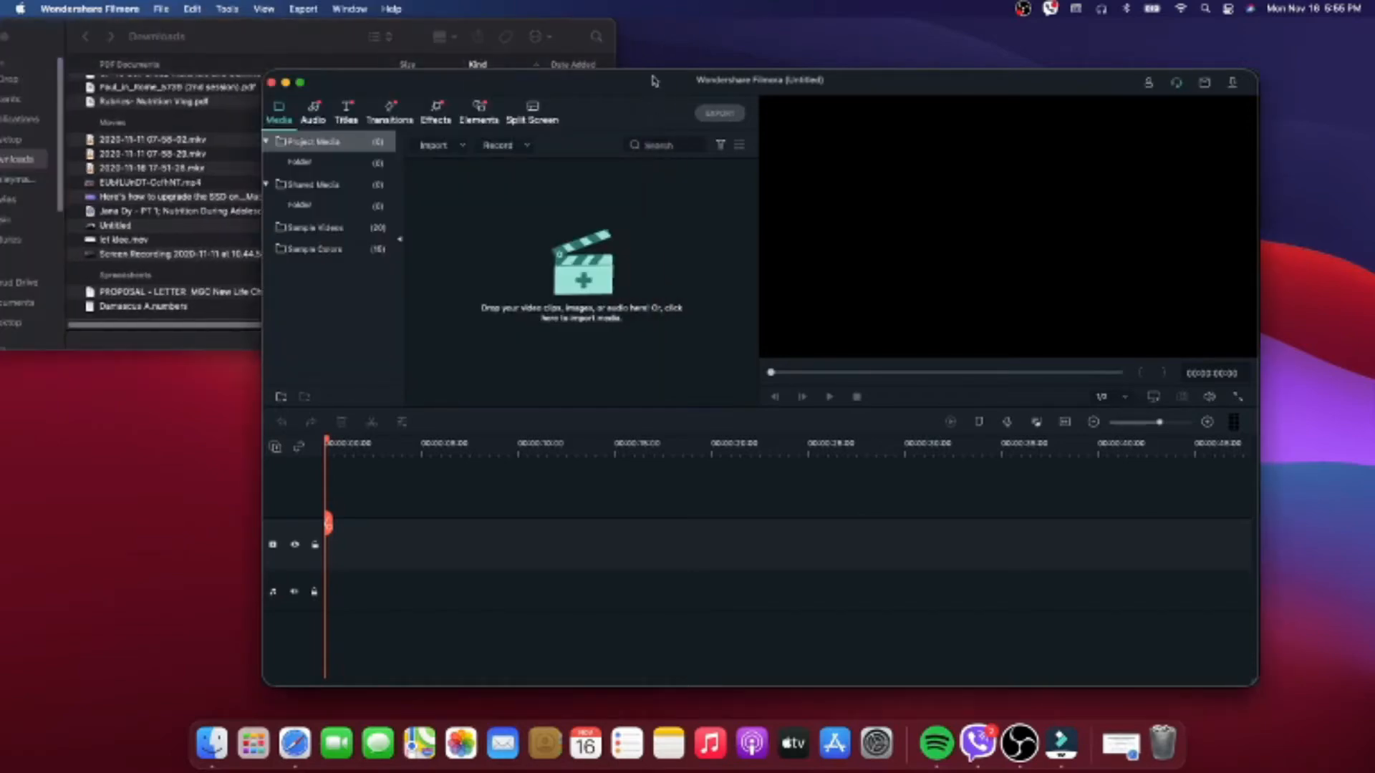
{"action": "mouse_move", "coordinate": [660, 75]}
{"action": "left_mouse_down"}
{"action": "mouse_move", "coordinate": [590, 54]}
{"action": "mouse_move", "coordinate": [683, 51]}
{"action": "mouse_move", "coordinate": [661, 56]}
{"action": "left_mouse_up"}
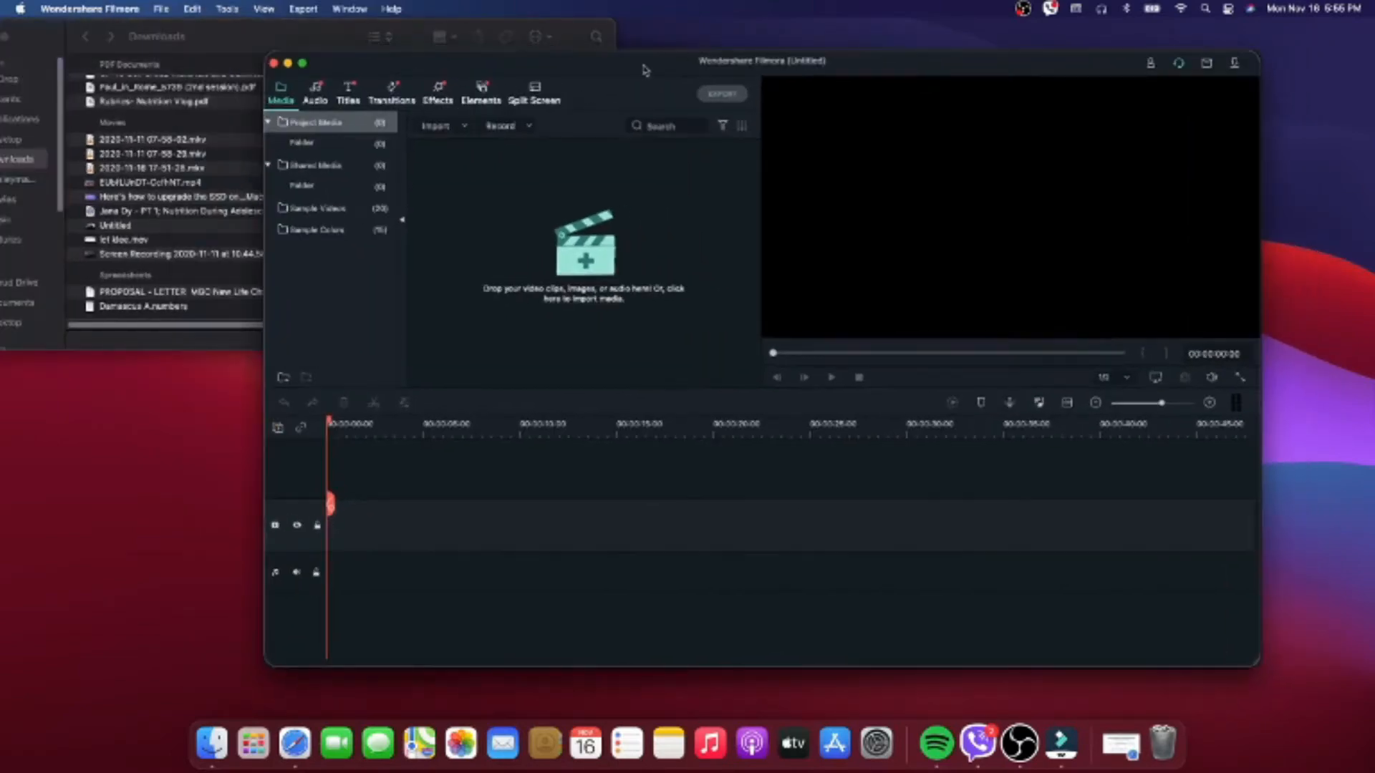
{"action": "right_click", "coordinate": [572, 271]}
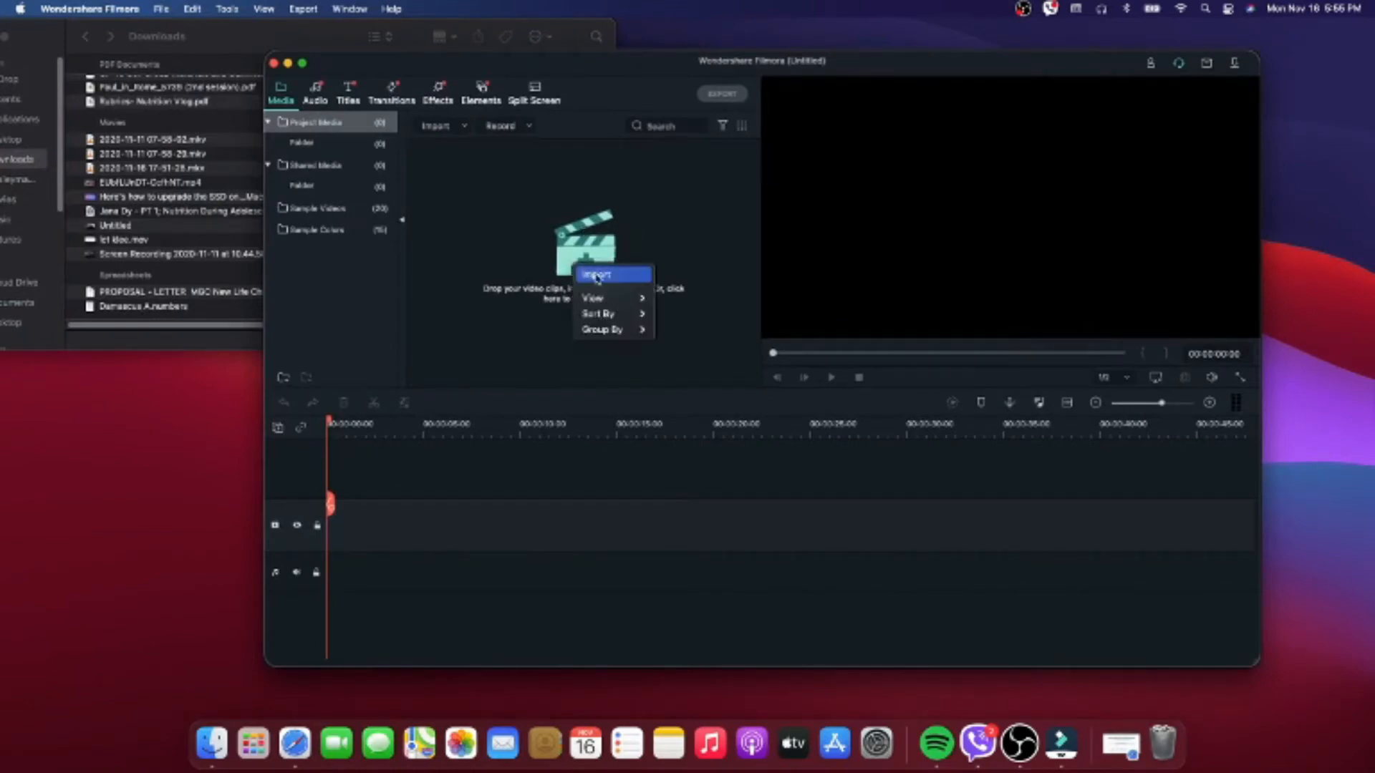
{"action": "left_click", "coordinate": [603, 276]}
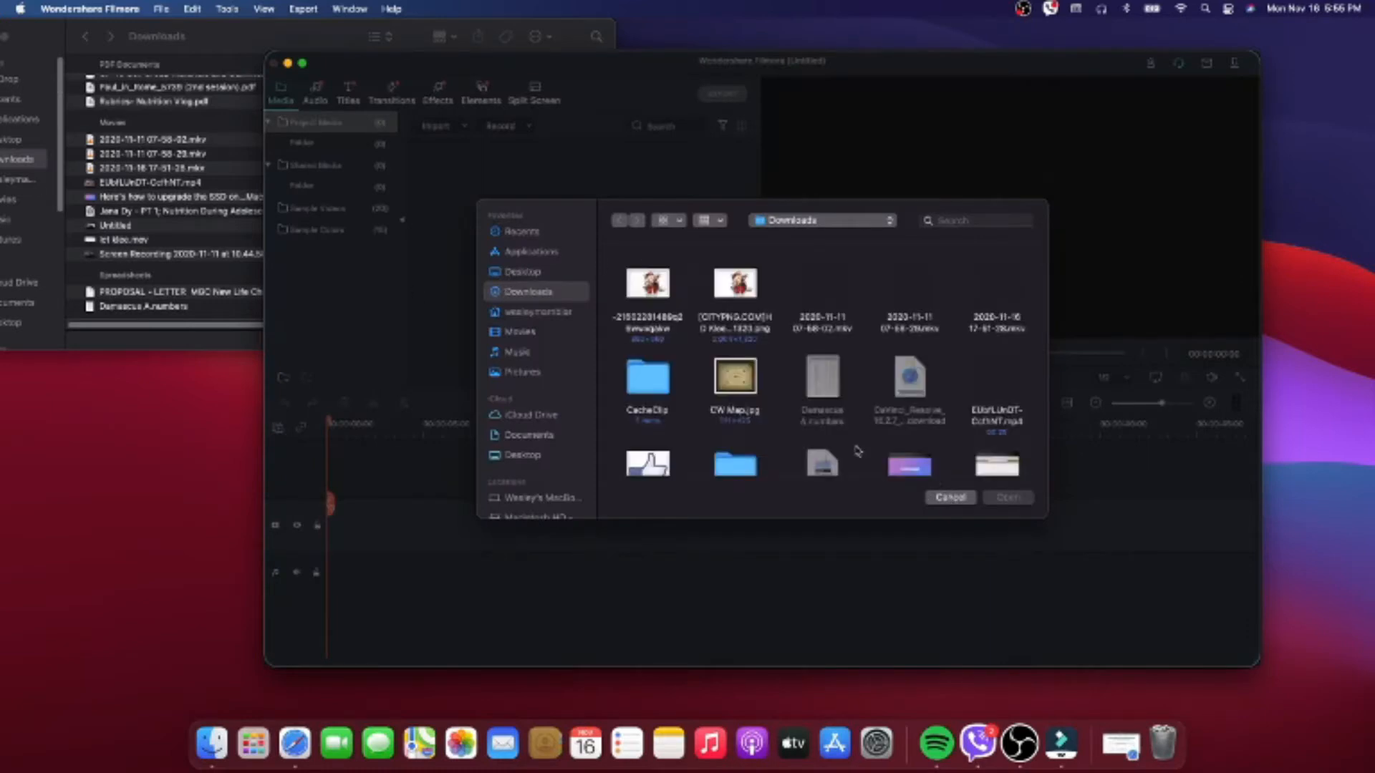
{"action": "left_click", "coordinate": [958, 499]}
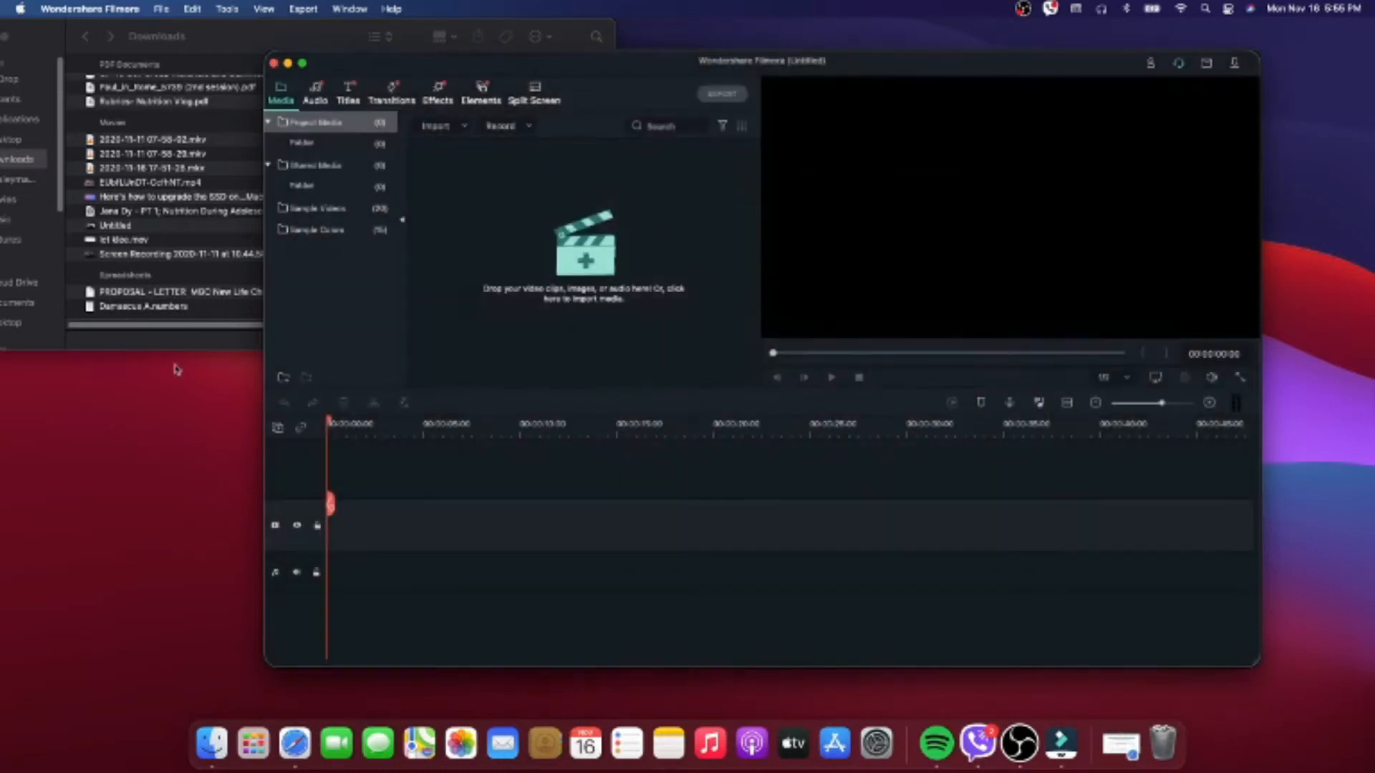
- Import the MP4 clip whose name starts with "video-" from the video folder in Downloads into the project media
{"action": "left_click", "coordinate": [189, 344]}
{"action": "left_click_drag", "start_coordinate": [183, 32], "coordinate": [250, 289]}
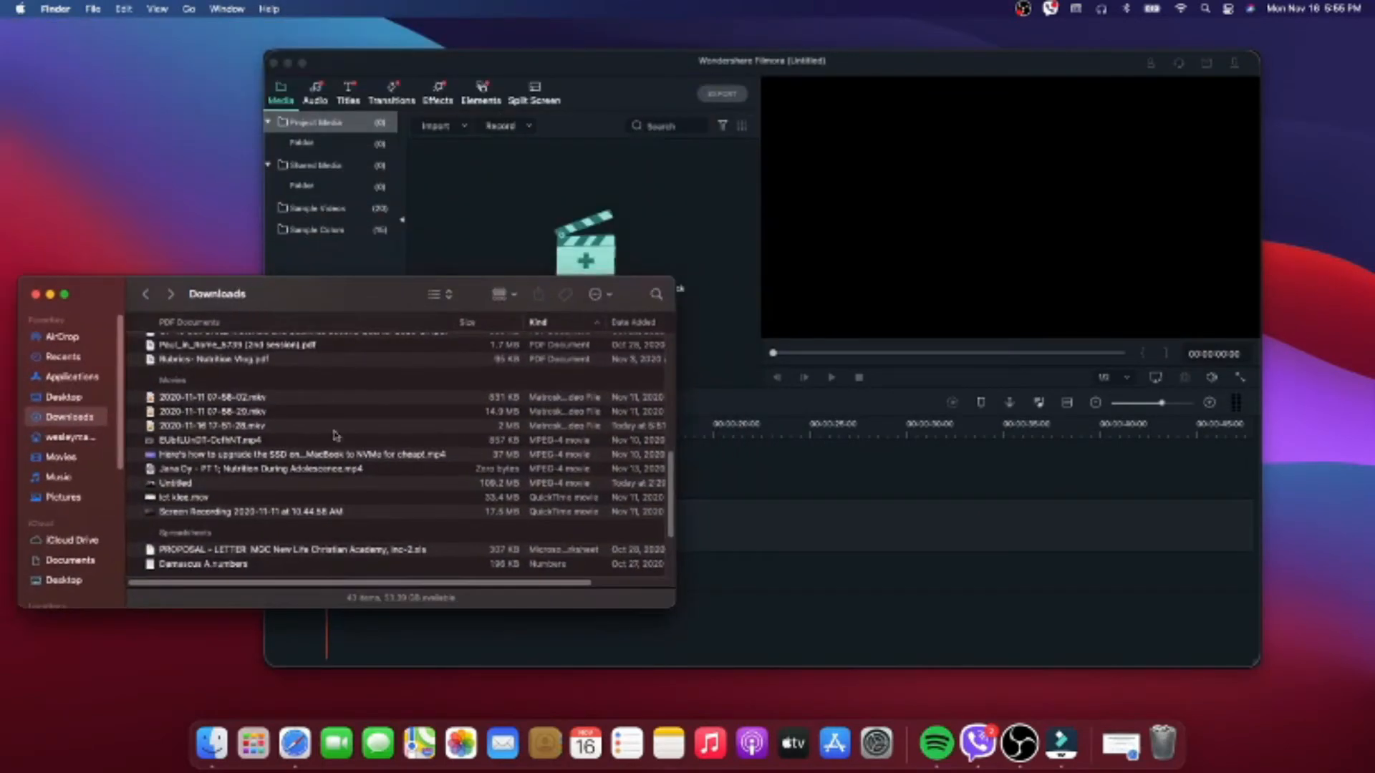
{"action": "scroll", "coordinate": [361, 501], "scroll_direction": "up", "scroll_amount": 5}
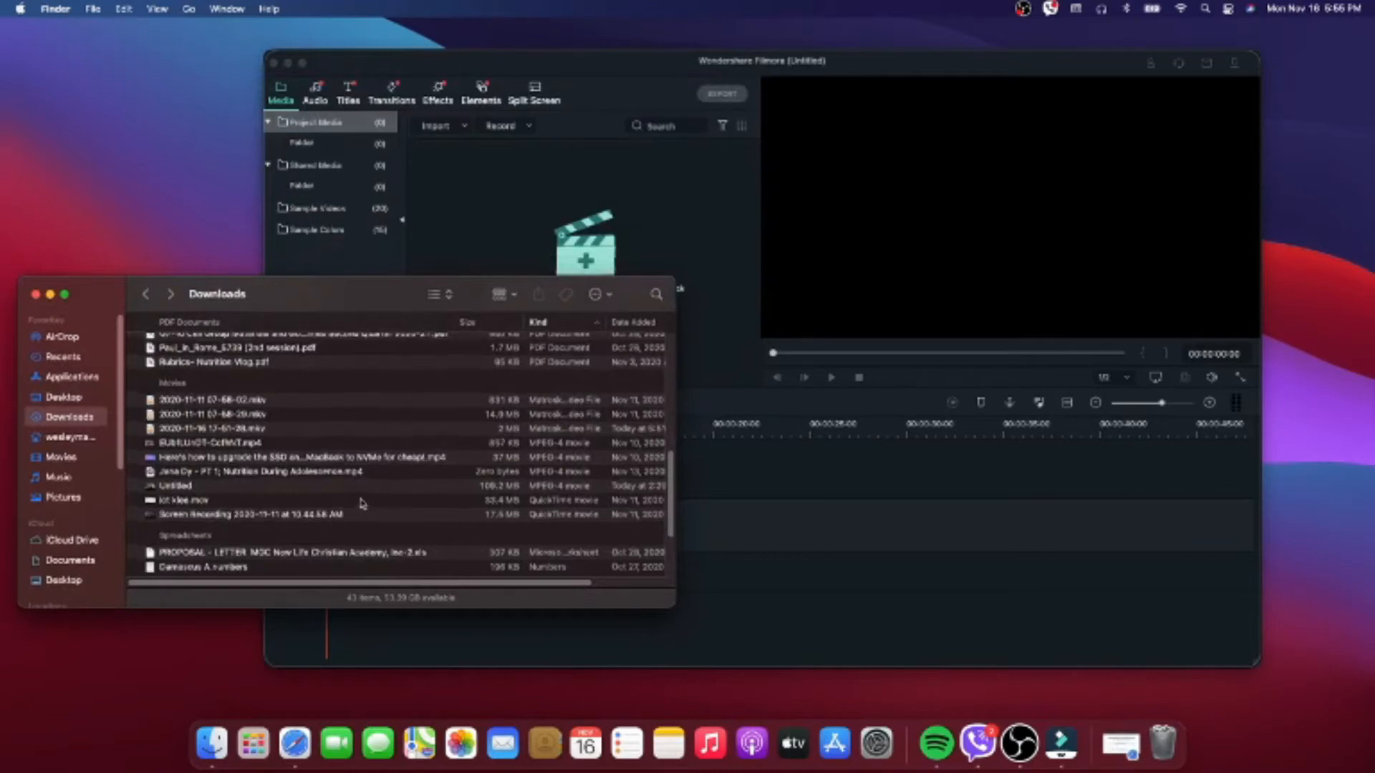
{"action": "scroll", "coordinate": [362, 497], "scroll_direction": "up", "scroll_amount": 8}
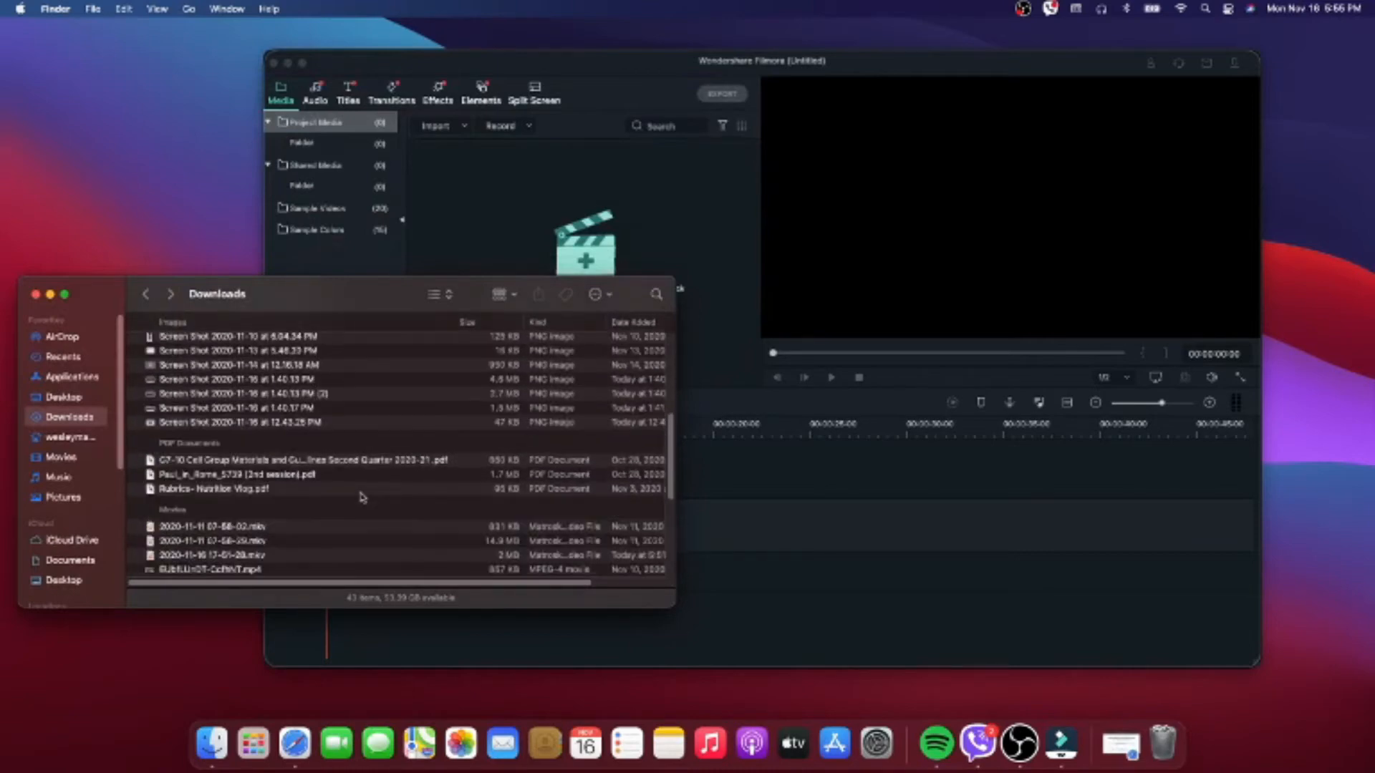
{"action": "scroll", "coordinate": [361, 497], "scroll_direction": "up", "scroll_amount": 3}
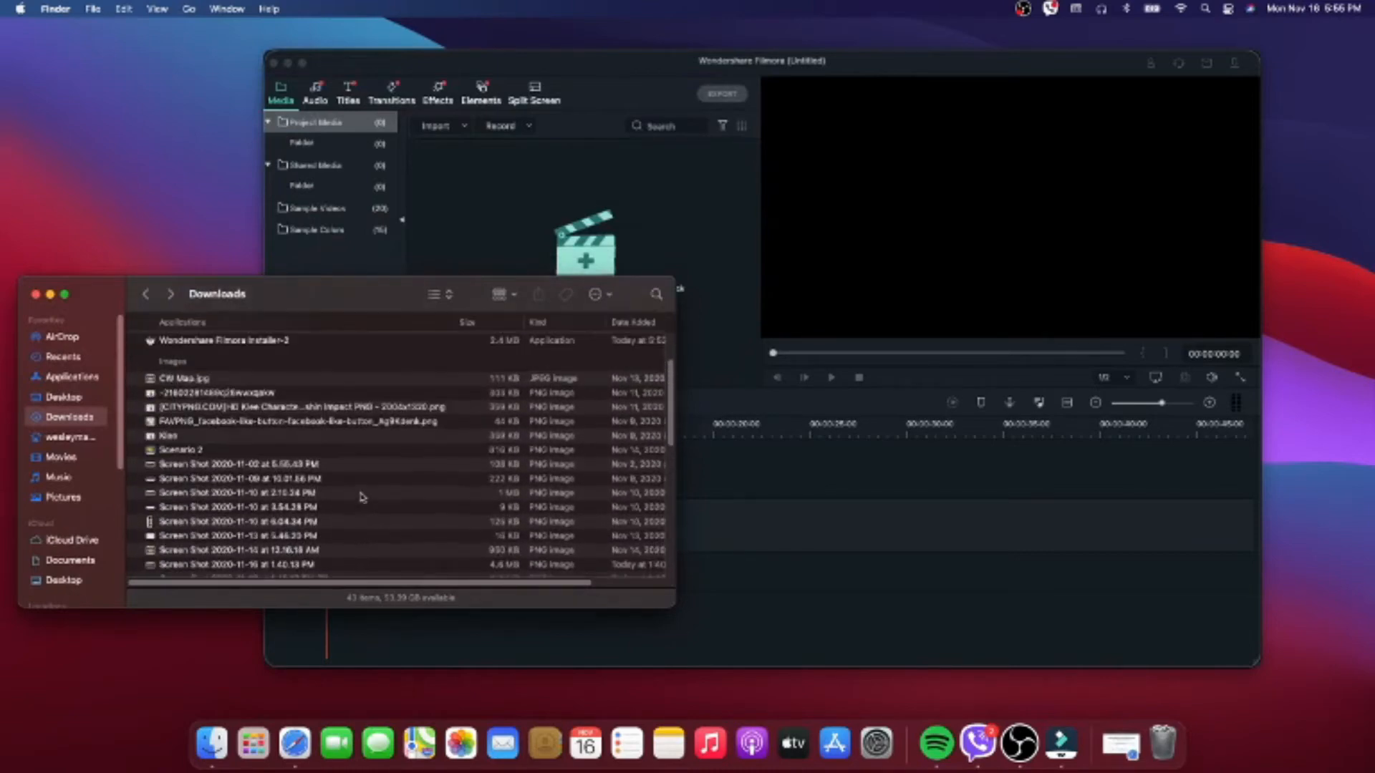
{"action": "scroll", "coordinate": [361, 494], "scroll_direction": "down", "scroll_amount": 10}
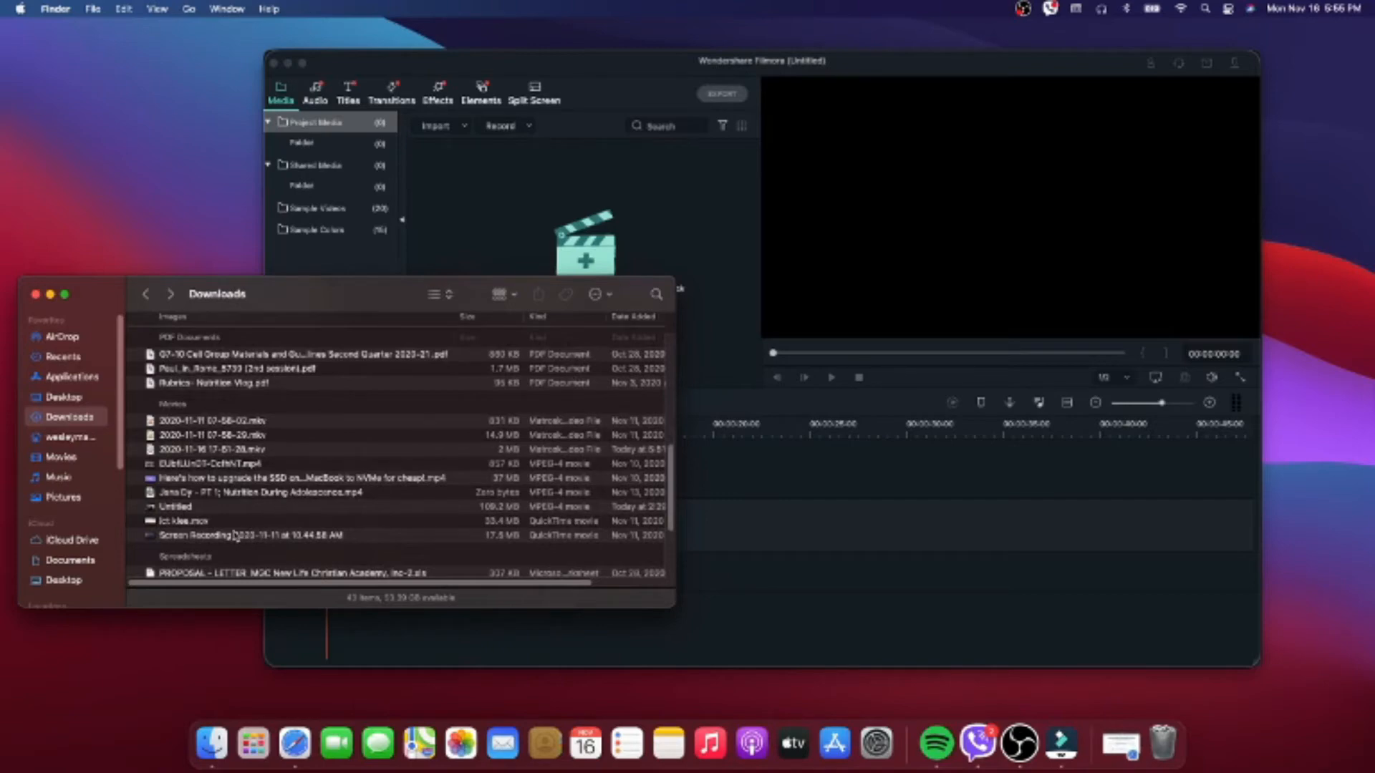
{"action": "scroll", "coordinate": [236, 533], "scroll_direction": "up", "scroll_amount": 2}
{"action": "scroll", "coordinate": [244, 527], "scroll_direction": "up", "scroll_amount": 10}
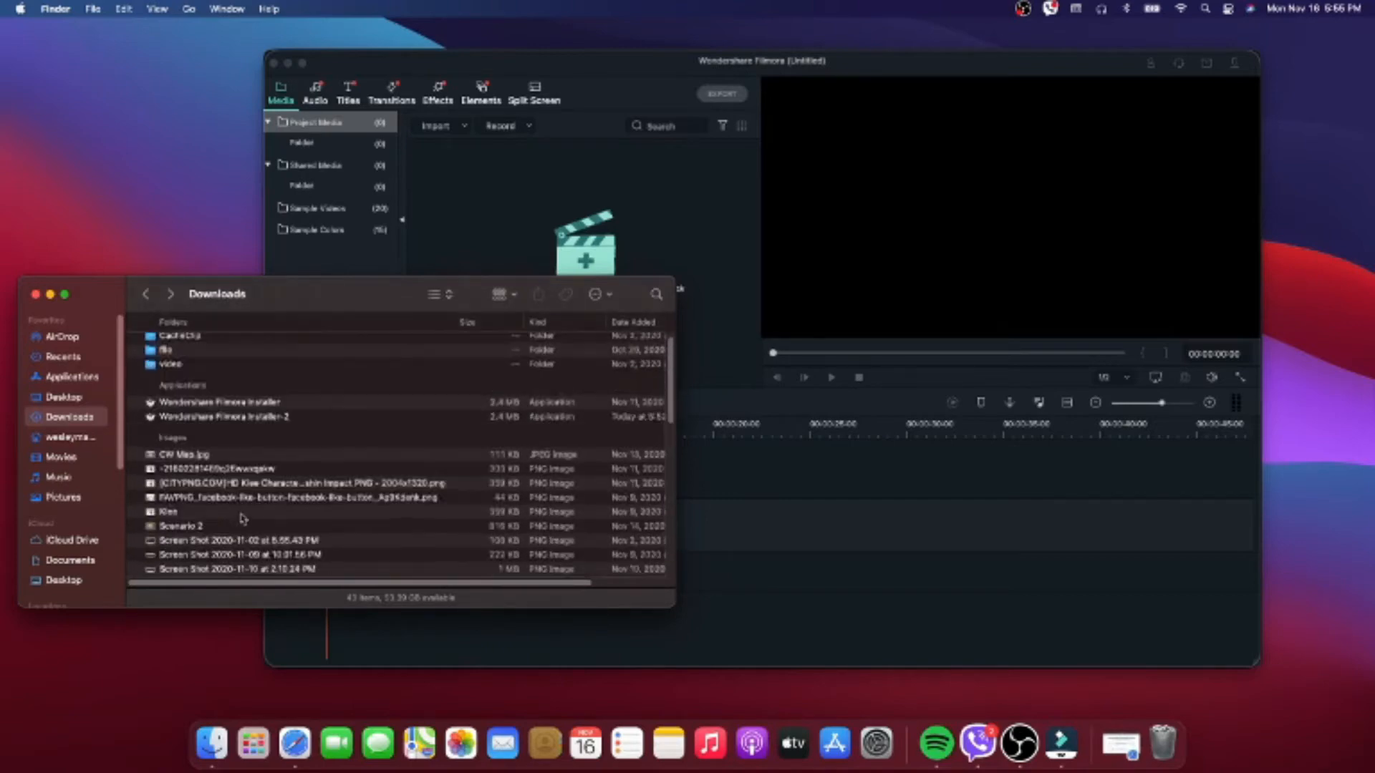
{"action": "double_click", "coordinate": [190, 373]}
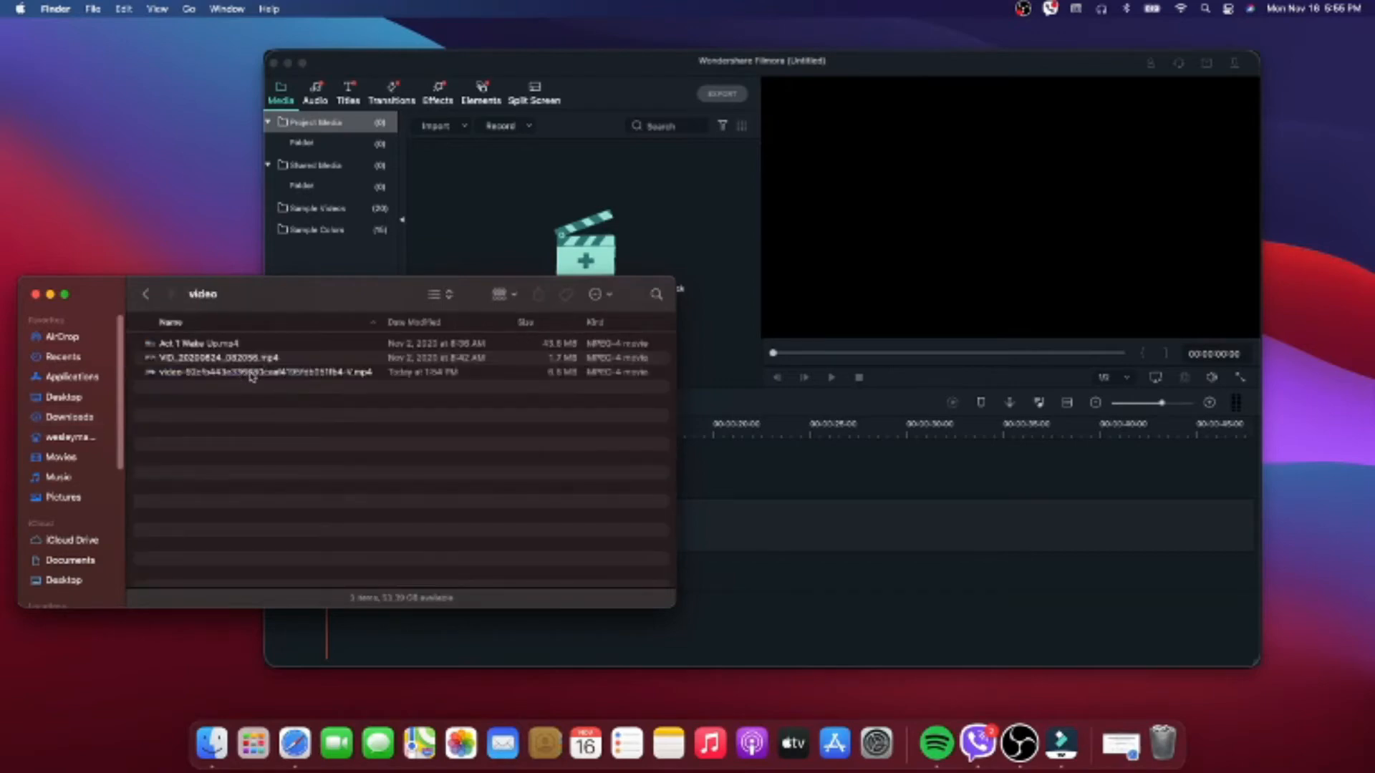
{"action": "left_click_drag", "start_coordinate": [252, 377], "coordinate": [554, 250]}
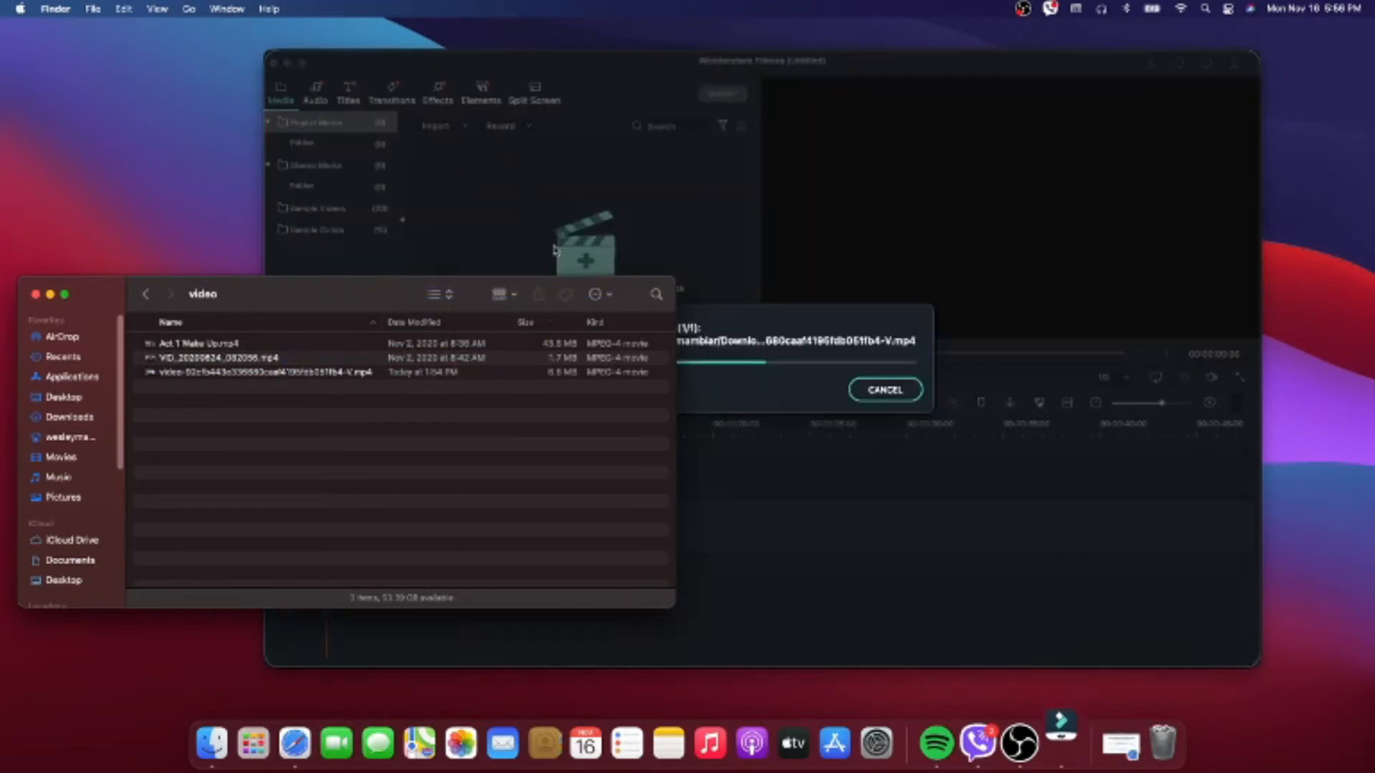
{"action": "left_click", "coordinate": [605, 294]}
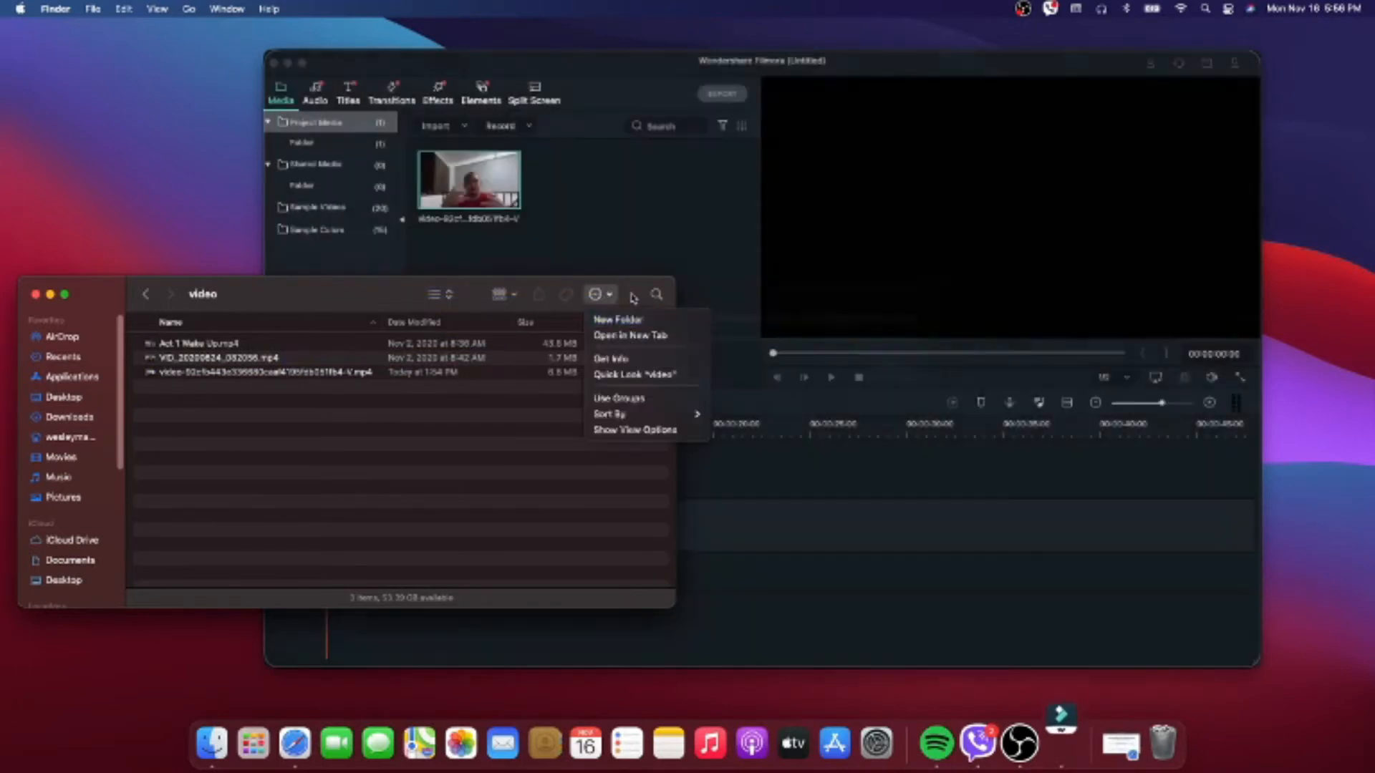
- Import the Klee image and the FAVPNG facebook-like-button PNG from the Downloads folder into the project media
{"action": "left_click", "coordinate": [633, 315]}
{"action": "left_click", "coordinate": [633, 296]}
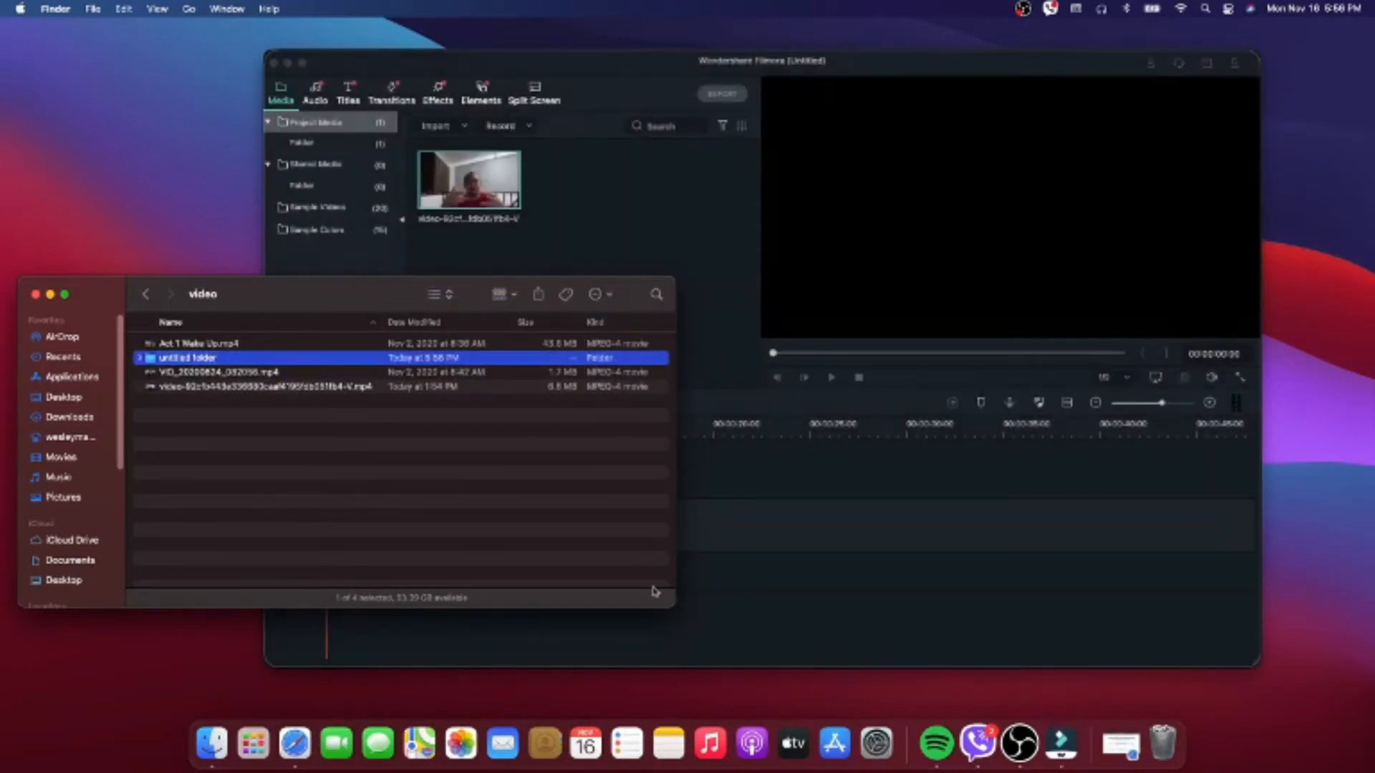
{"action": "left_click_drag", "start_coordinate": [373, 313], "coordinate": [378, 275]}
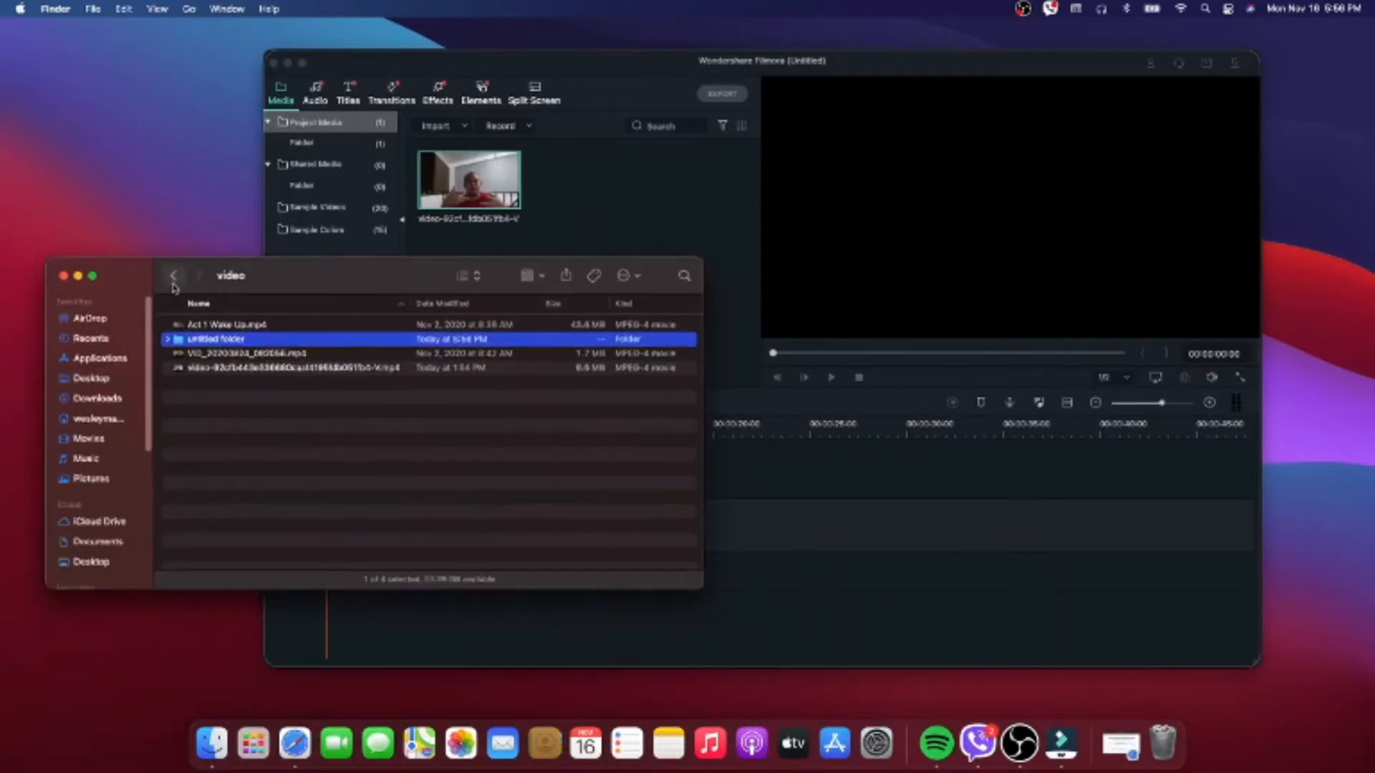
{"action": "left_click", "coordinate": [171, 278]}
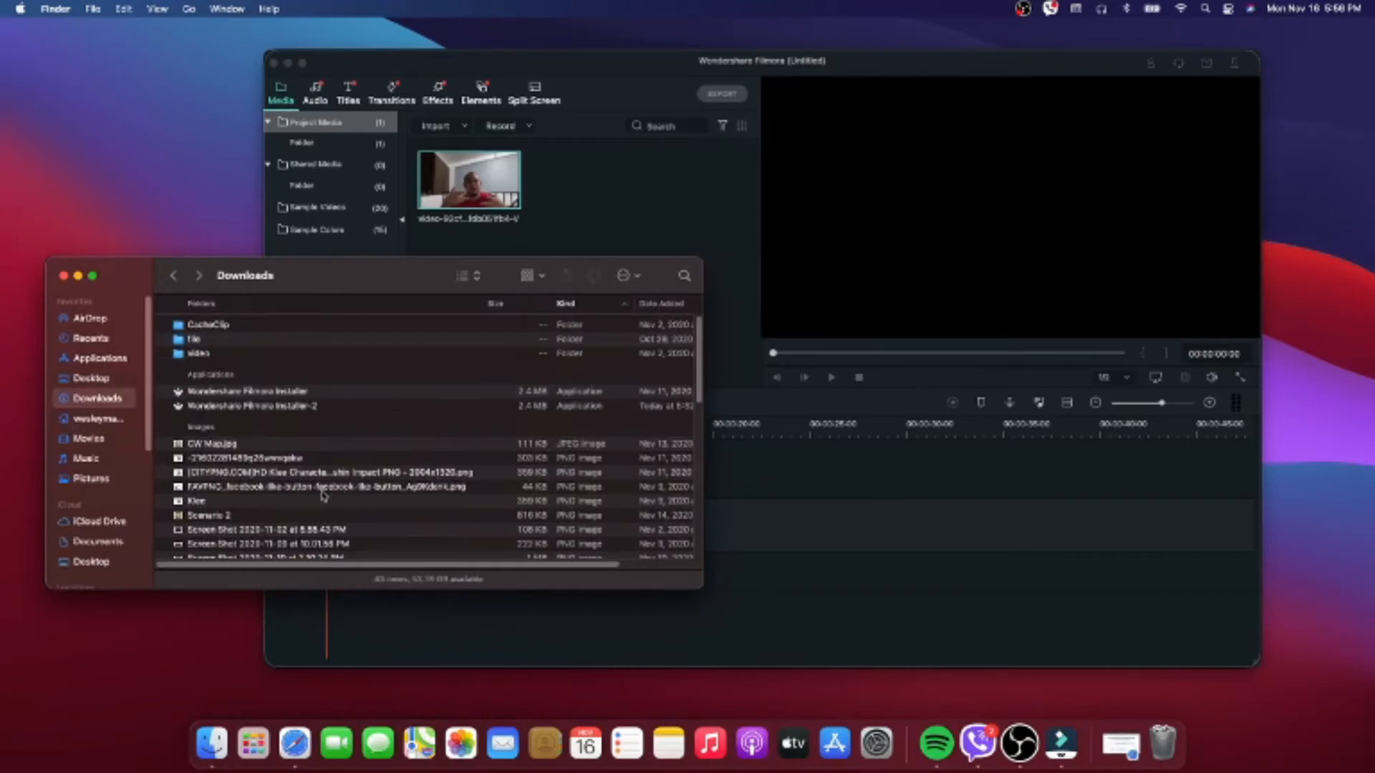
{"action": "scroll", "coordinate": [315, 499], "scroll_direction": "down", "scroll_amount": 1}
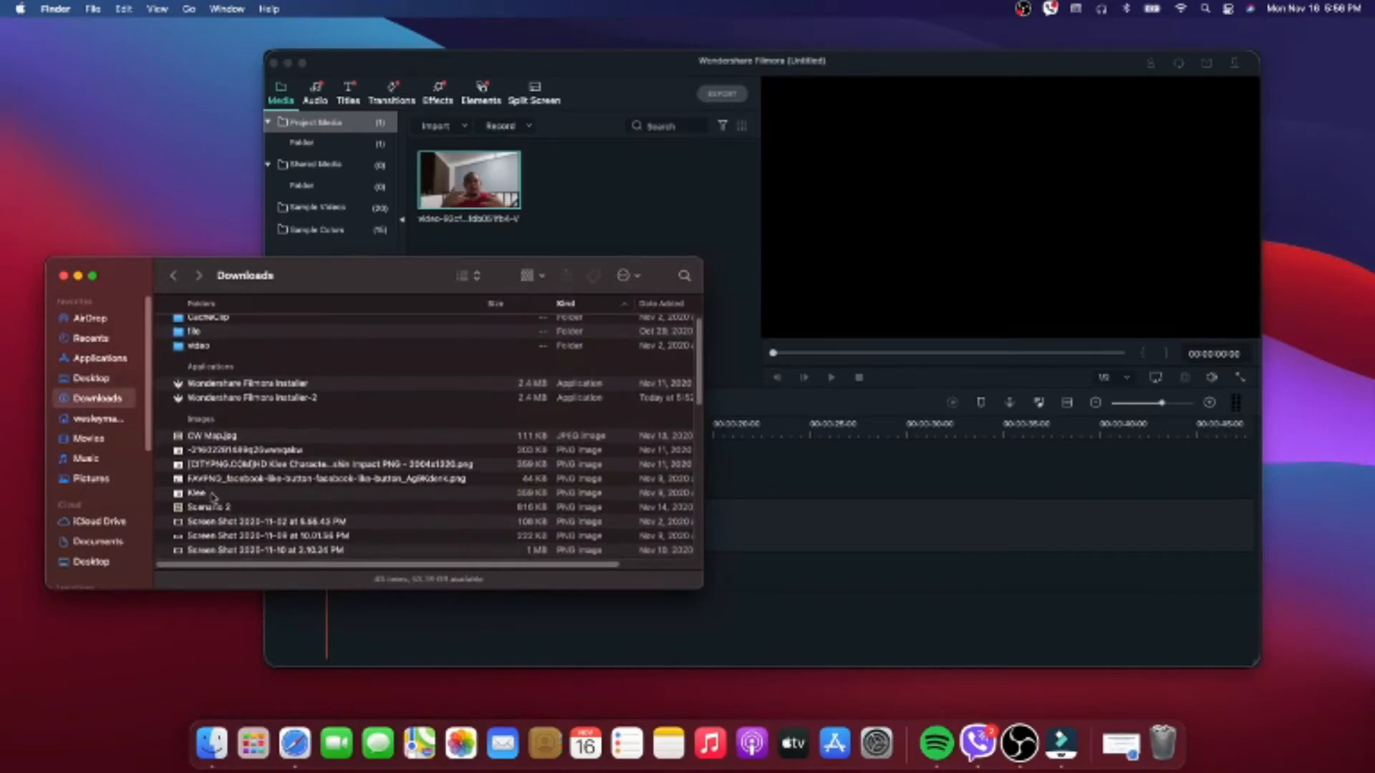
{"action": "left_click_drag", "start_coordinate": [200, 495], "coordinate": [684, 215]}
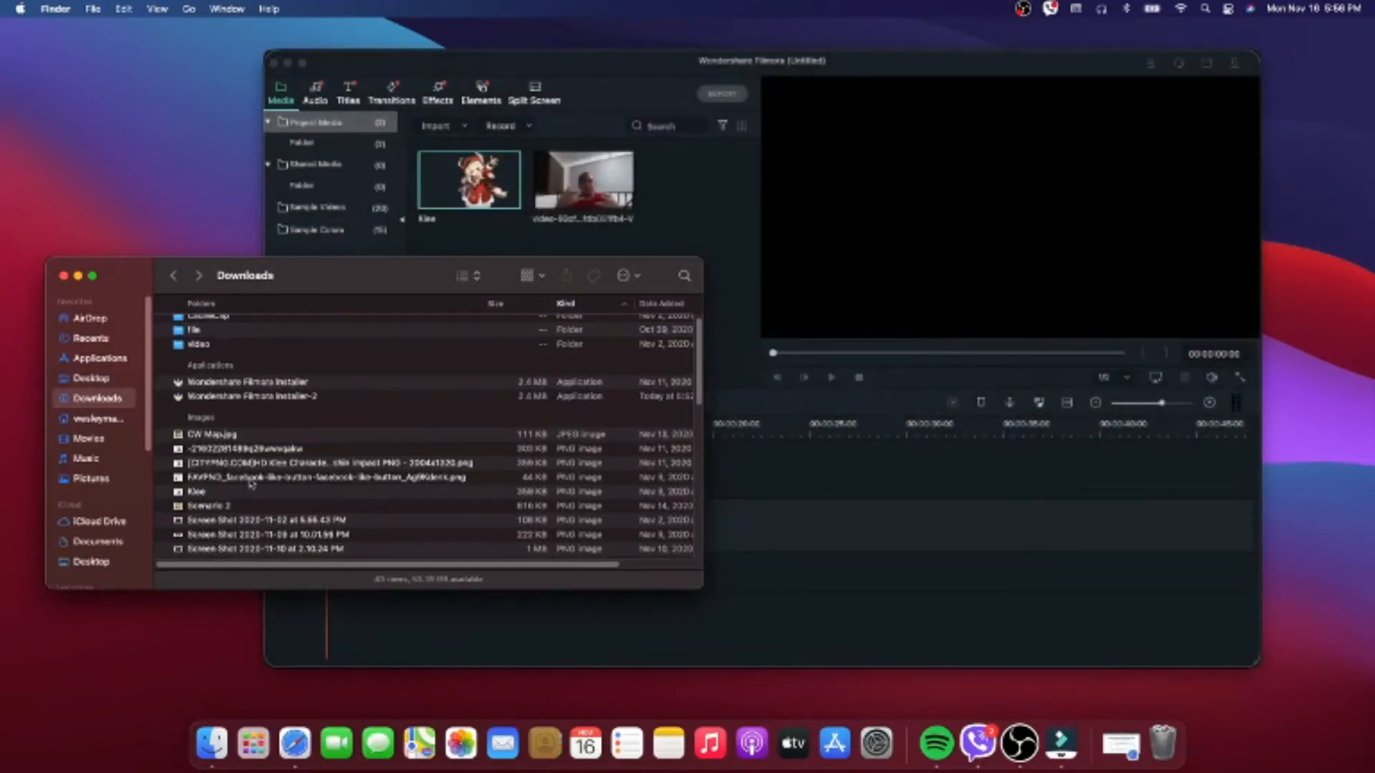
{"action": "left_click_drag", "start_coordinate": [247, 479], "coordinate": [691, 228]}
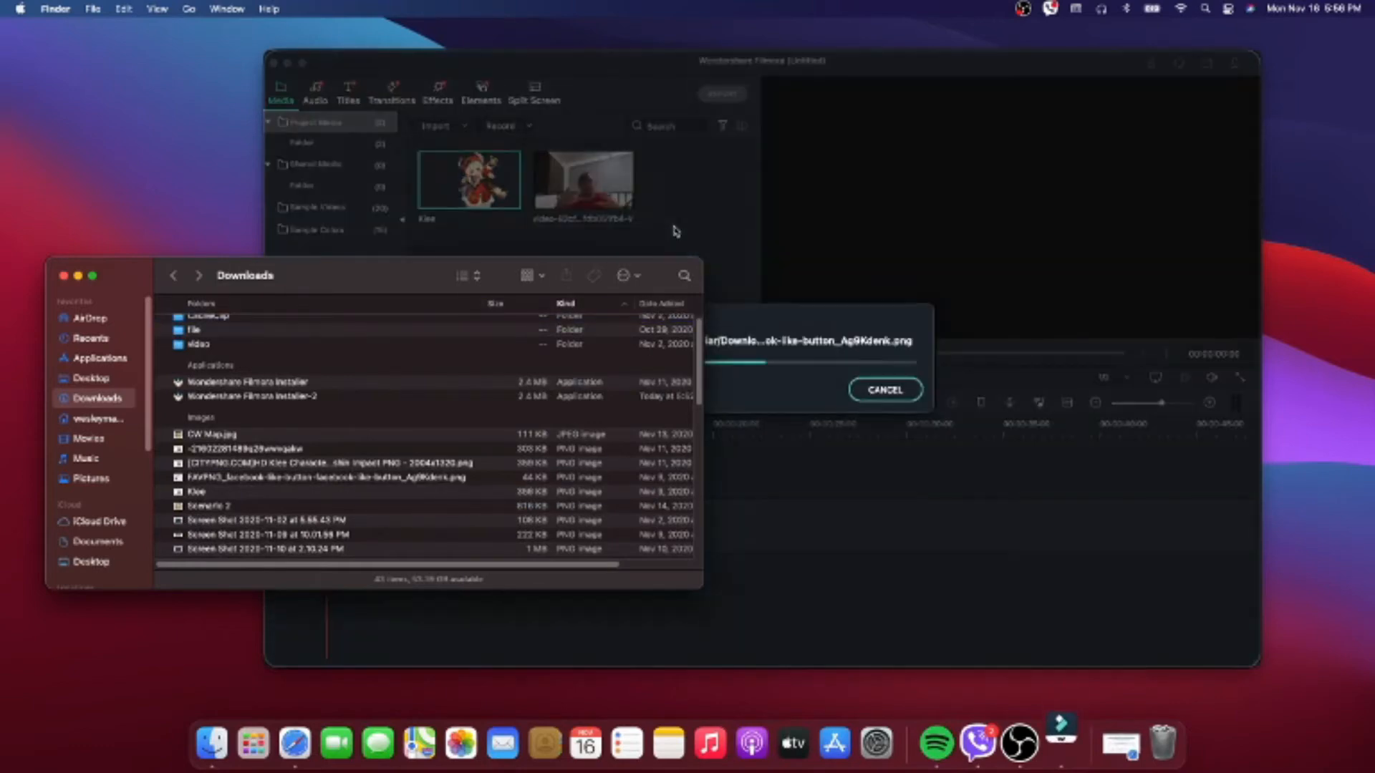
- Move the Downloads window aside, bring the editor to the front and shift it toward the middle of the desktop
{"action": "left_click_drag", "start_coordinate": [356, 277], "coordinate": [2, 81]}
{"action": "left_click", "coordinate": [572, 75]}
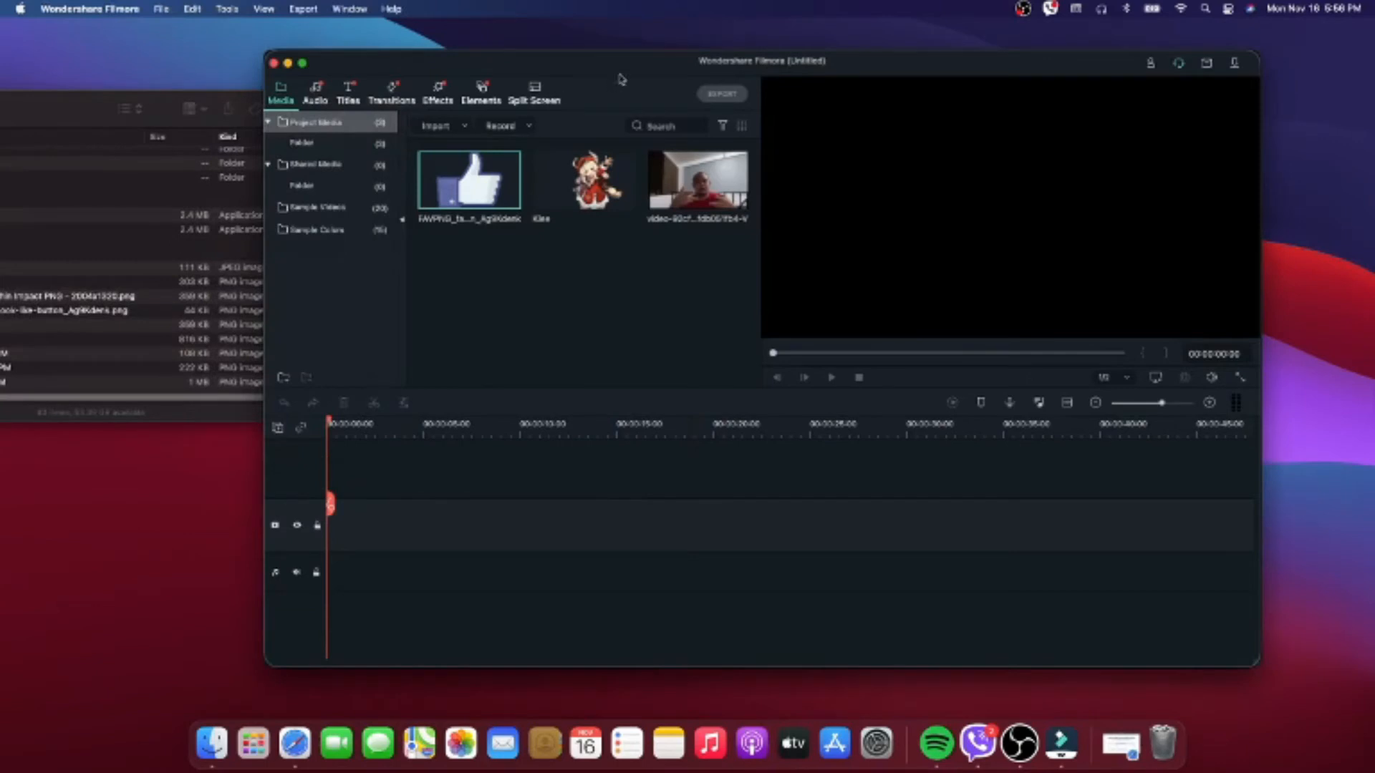
{"action": "left_click_drag", "start_coordinate": [587, 66], "coordinate": [478, 64]}
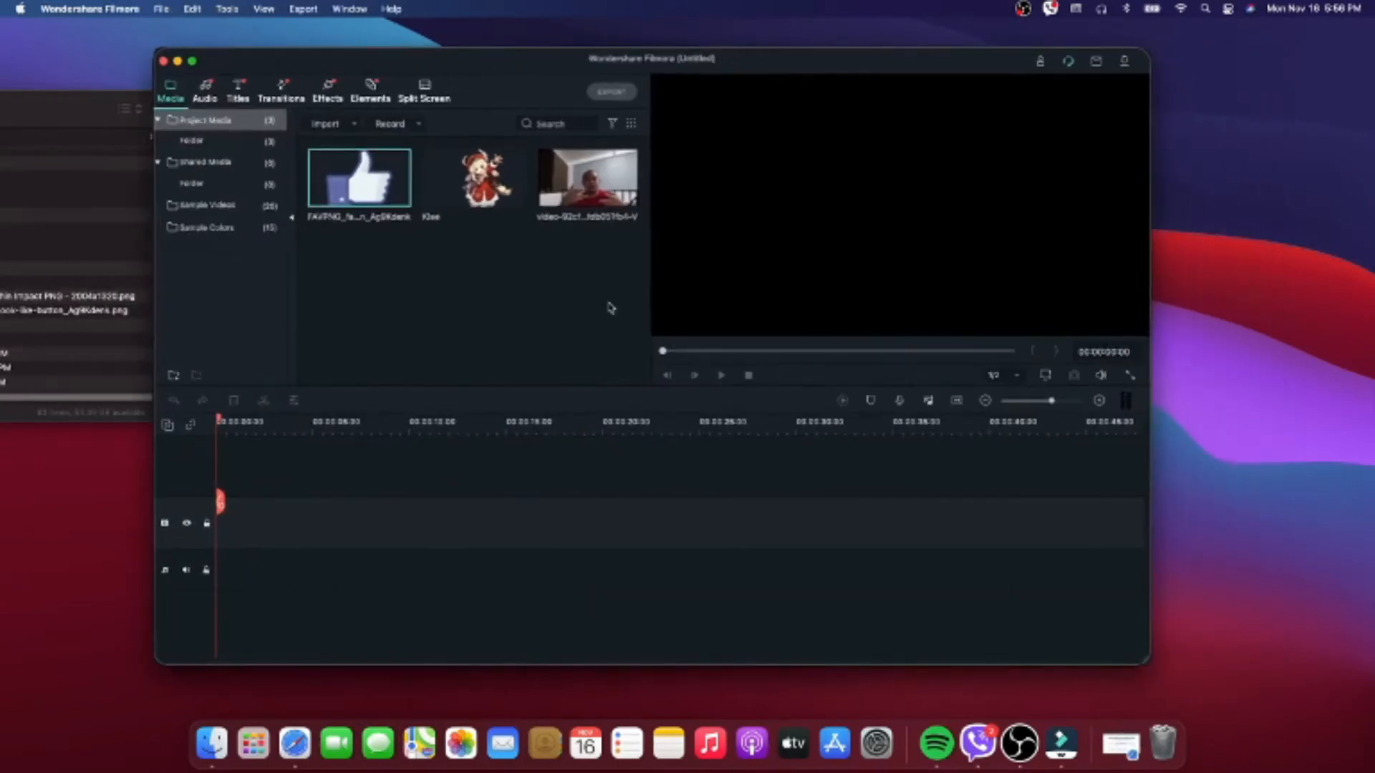
- Place the video clip at the start of the timeline, keeping the 1920x1080 30 fps project settings, and preview its opening seconds
{"action": "left_click_drag", "start_coordinate": [587, 179], "coordinate": [226, 539]}
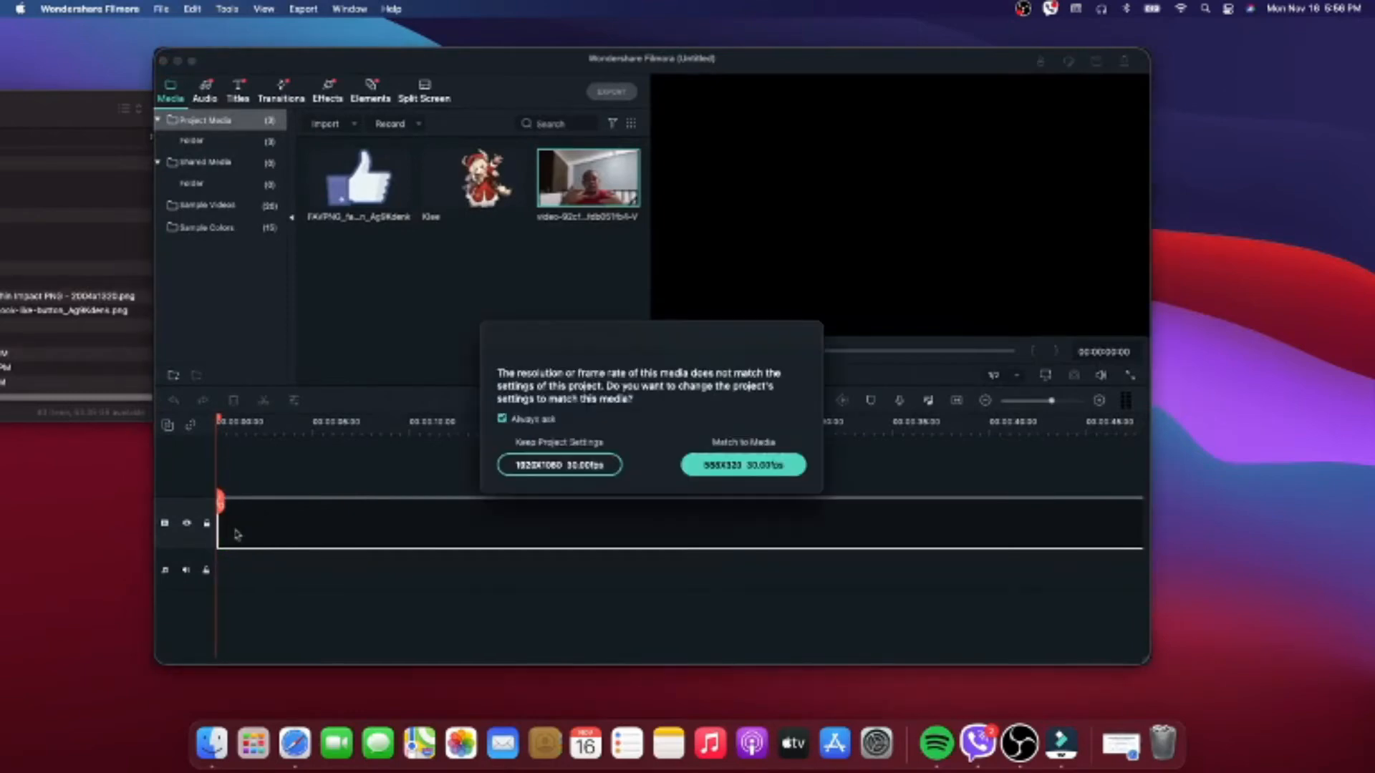
{"action": "left_click", "coordinate": [580, 466]}
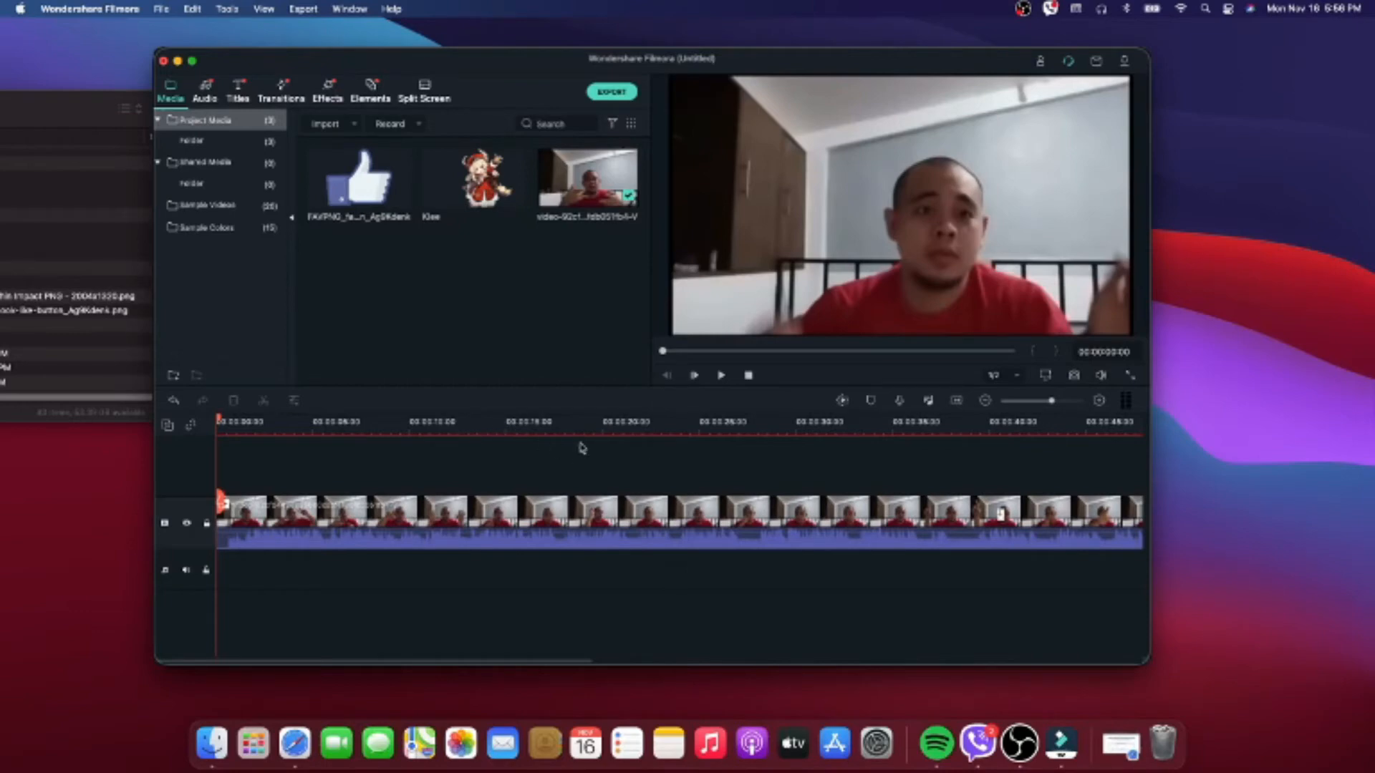
{"action": "key", "text": "space"}
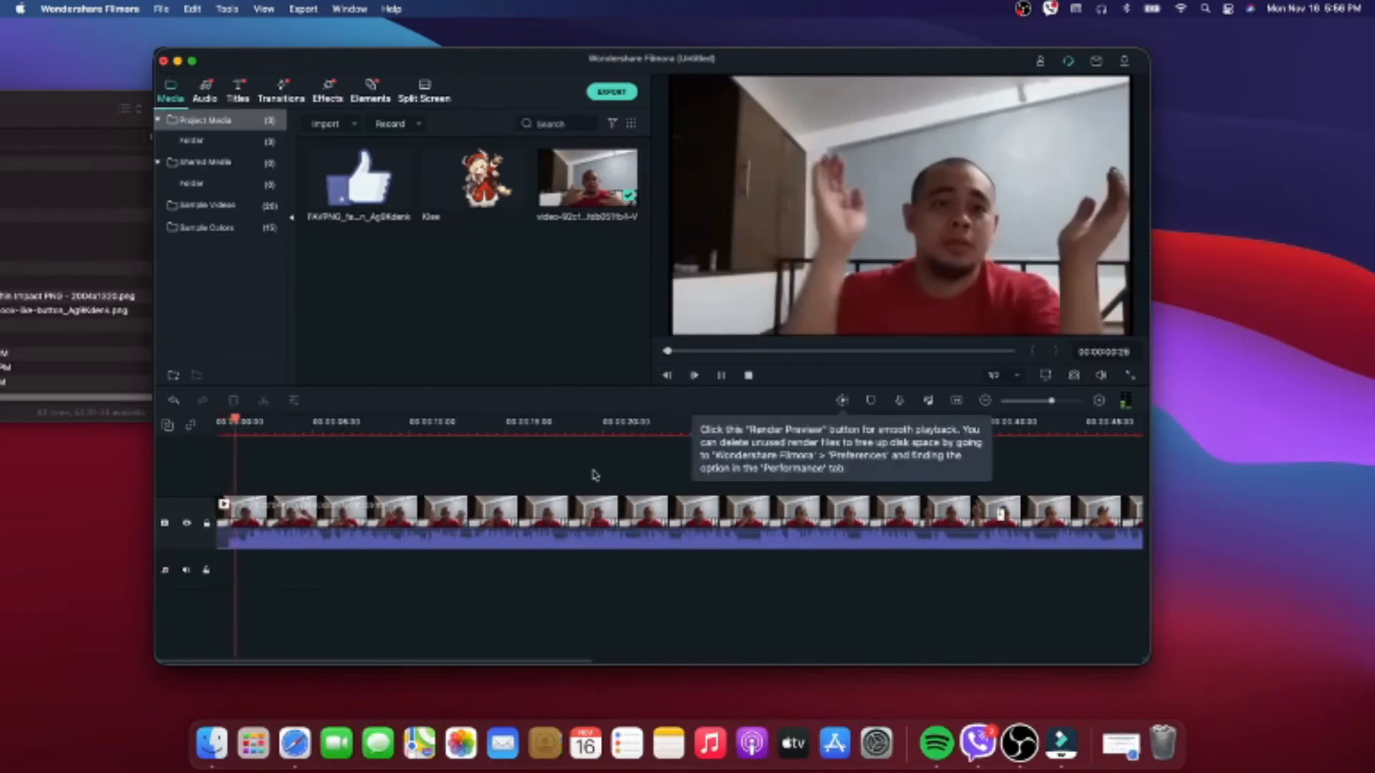
{"action": "key", "text": "space"}
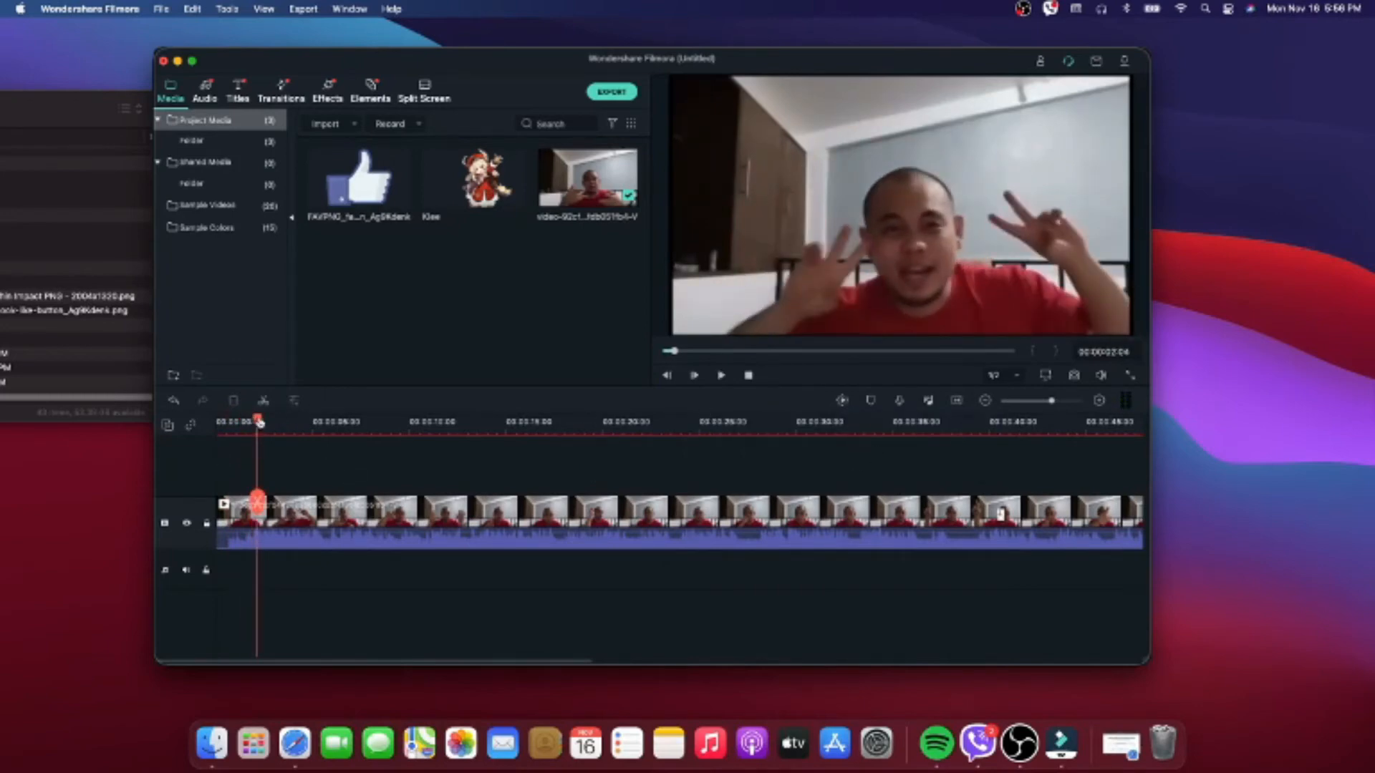
{"action": "left_click_drag", "start_coordinate": [259, 422], "coordinate": [217, 423]}
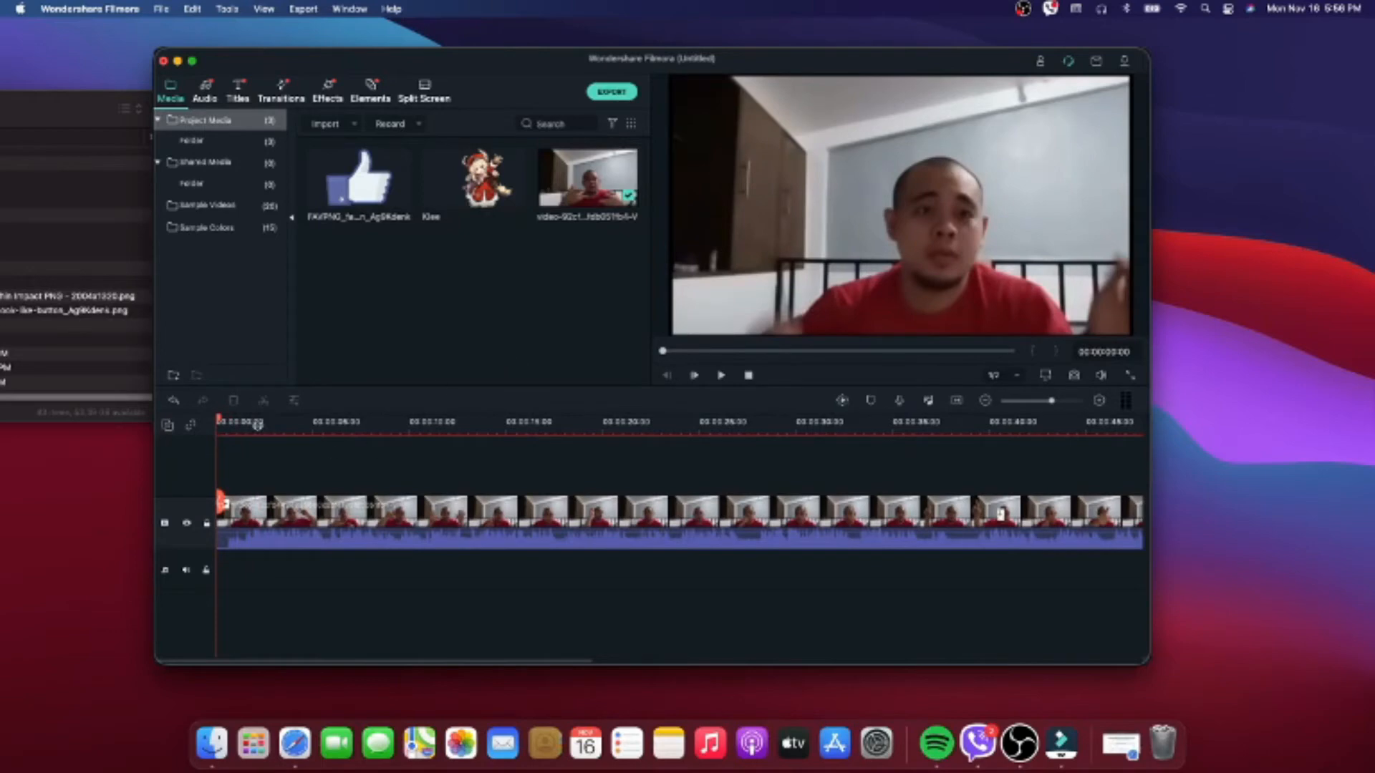
- Try splitting the video clip on the timeline at 00:00:11:10
{"action": "left_click_drag", "start_coordinate": [220, 423], "coordinate": [572, 422]}
{"action": "left_click_drag", "start_coordinate": [502, 464], "coordinate": [439, 457]}
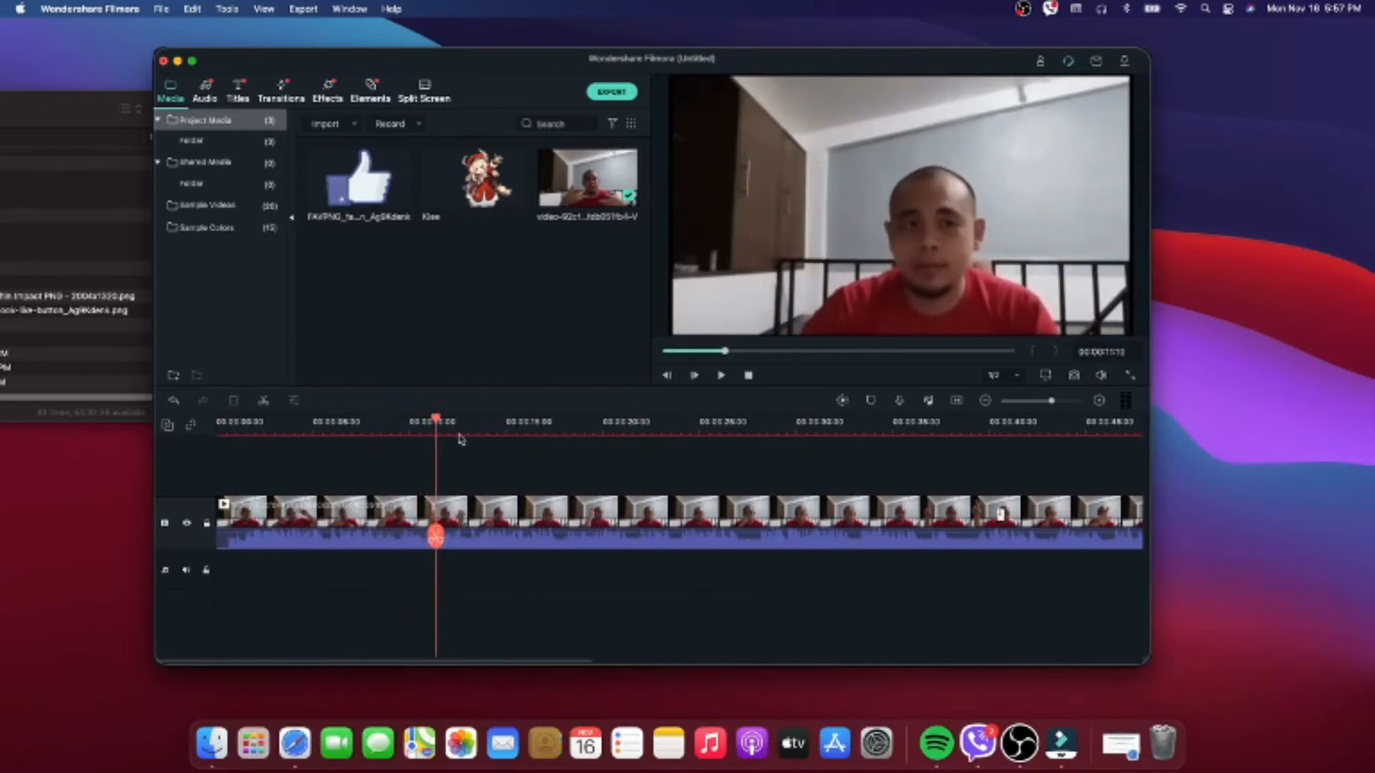
{"action": "left_click", "coordinate": [436, 536]}
{"action": "left_click", "coordinate": [110, 8]}
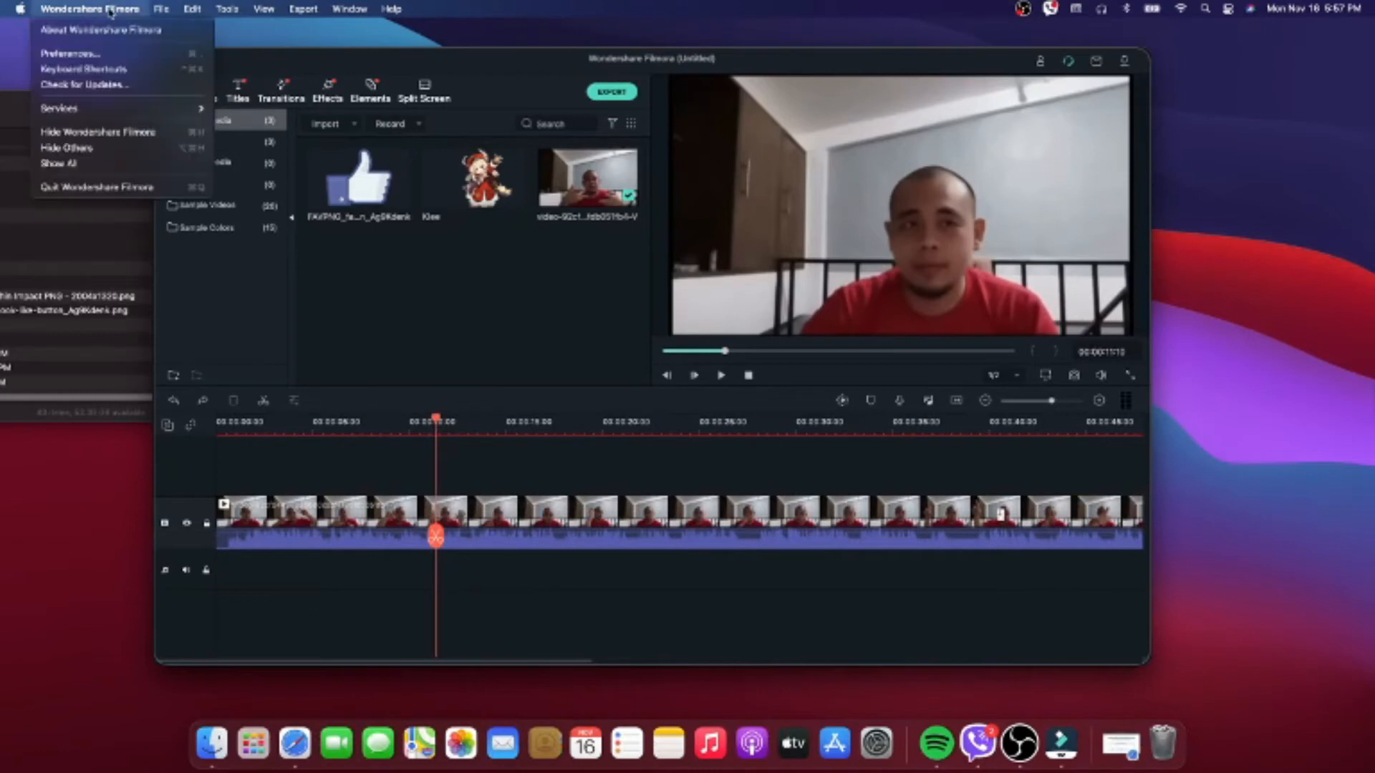
{"action": "left_click", "coordinate": [497, 303]}
{"action": "left_click", "coordinate": [97, 13]}
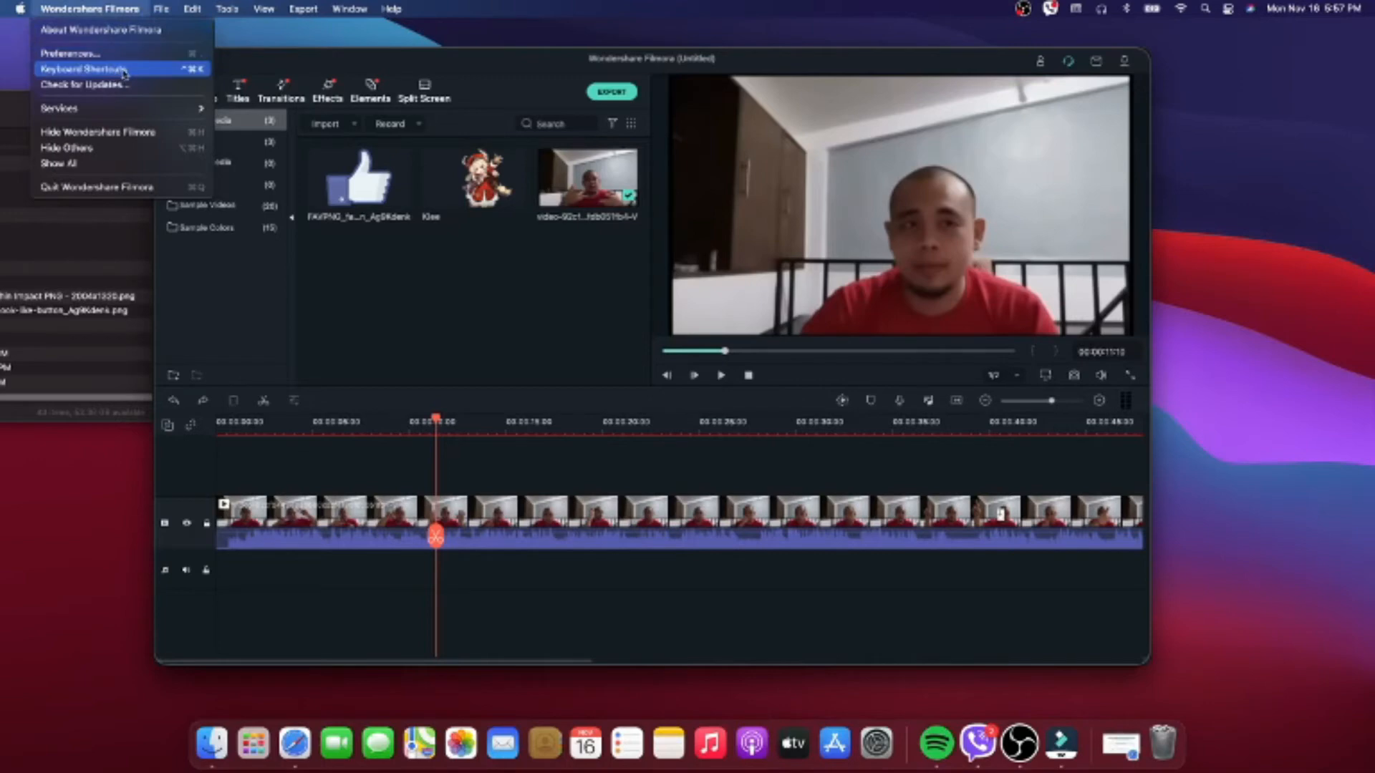
{"action": "left_click", "coordinate": [515, 287]}
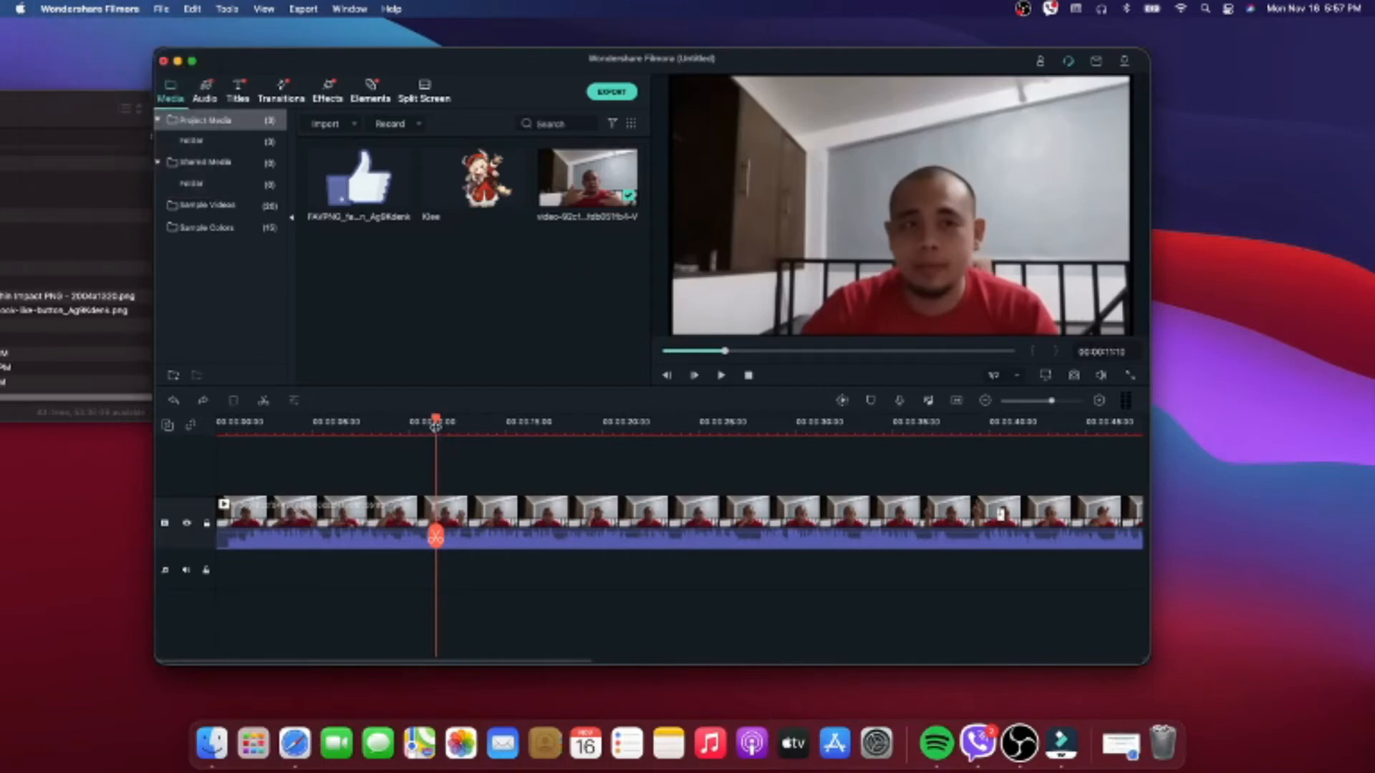
{"action": "left_click_drag", "start_coordinate": [437, 423], "coordinate": [343, 422]}
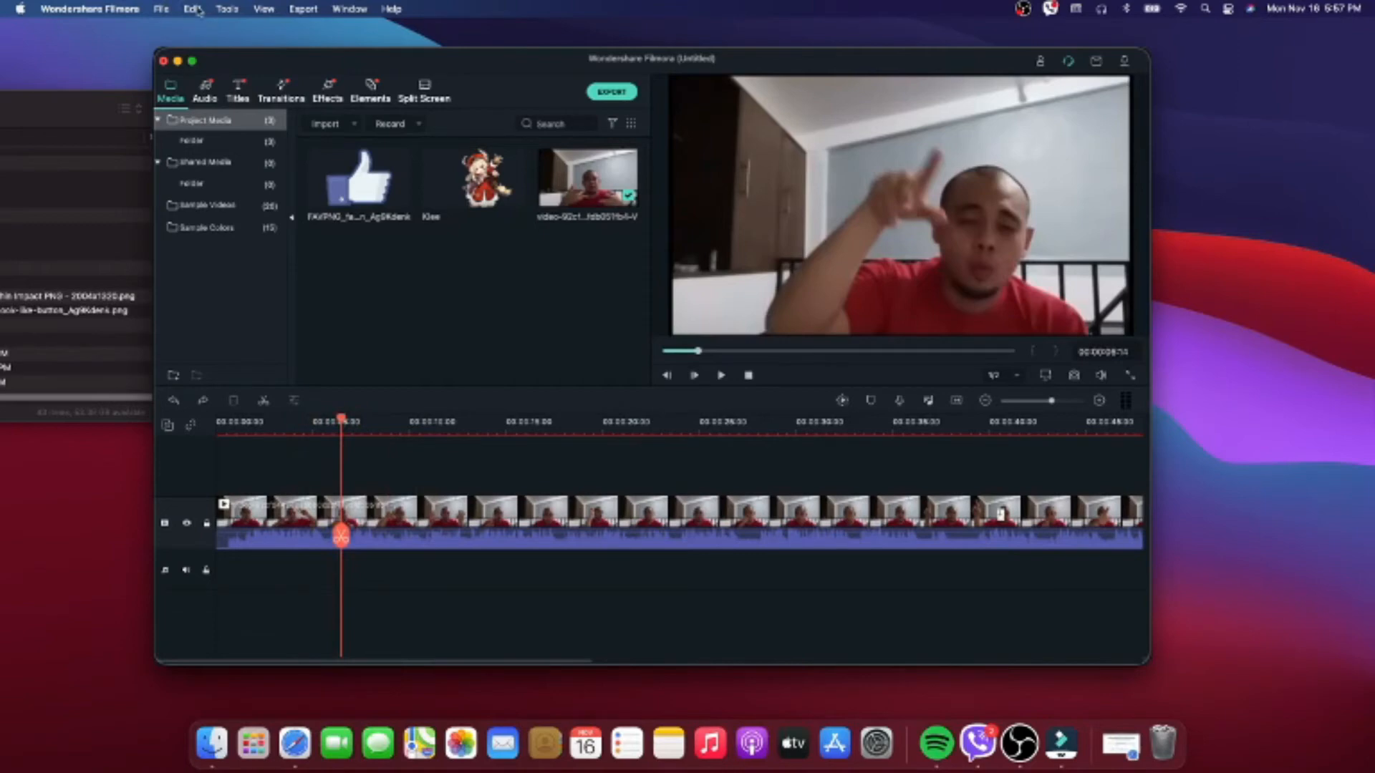
{"action": "left_click", "coordinate": [237, 10]}
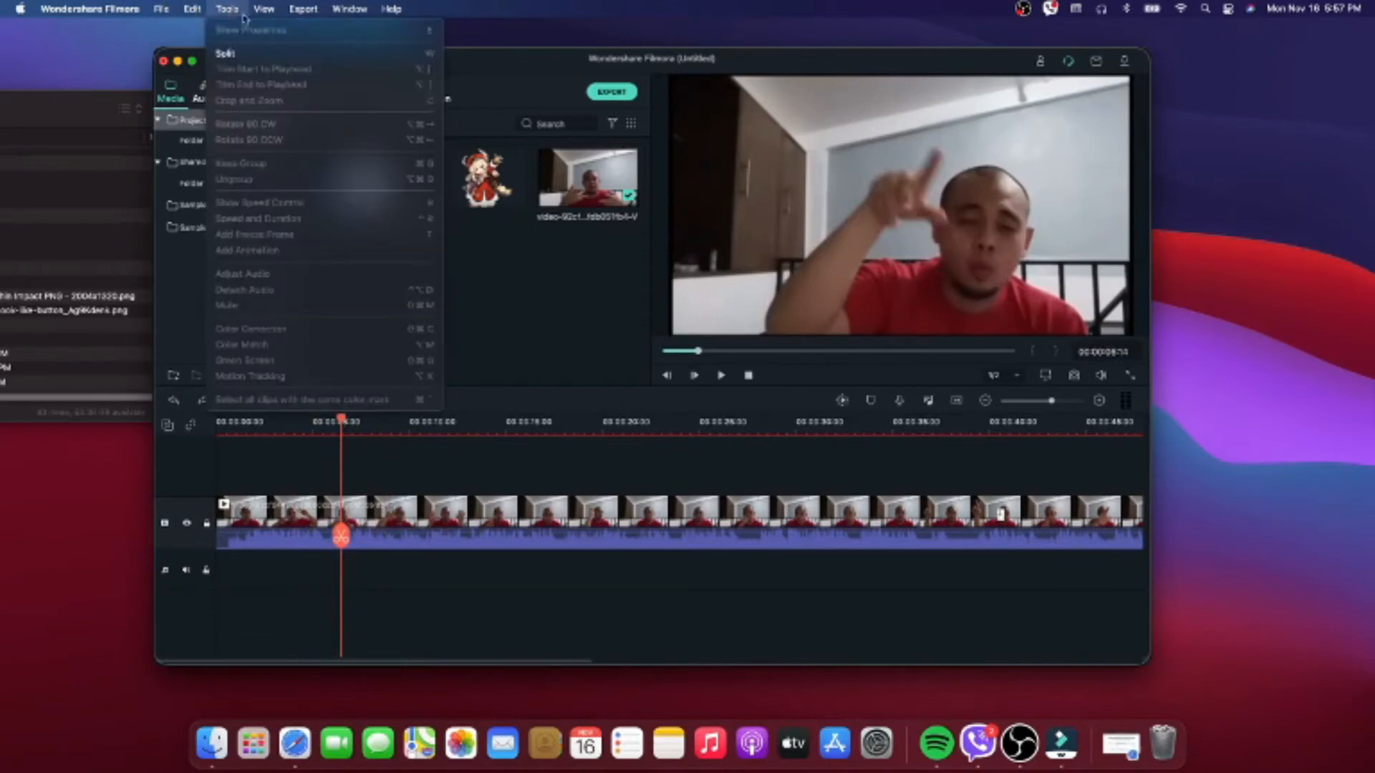
{"action": "left_click", "coordinate": [528, 316]}
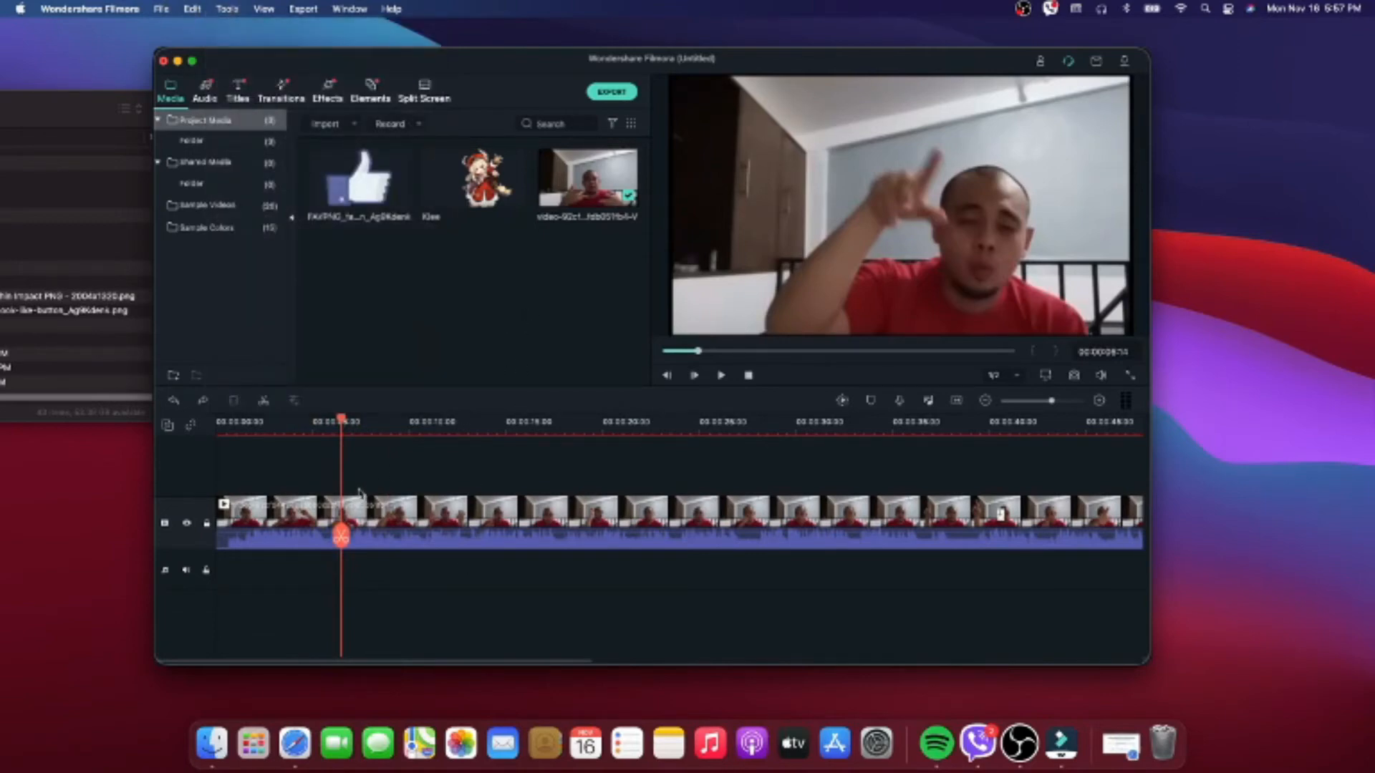
{"action": "left_click", "coordinate": [116, 7]}
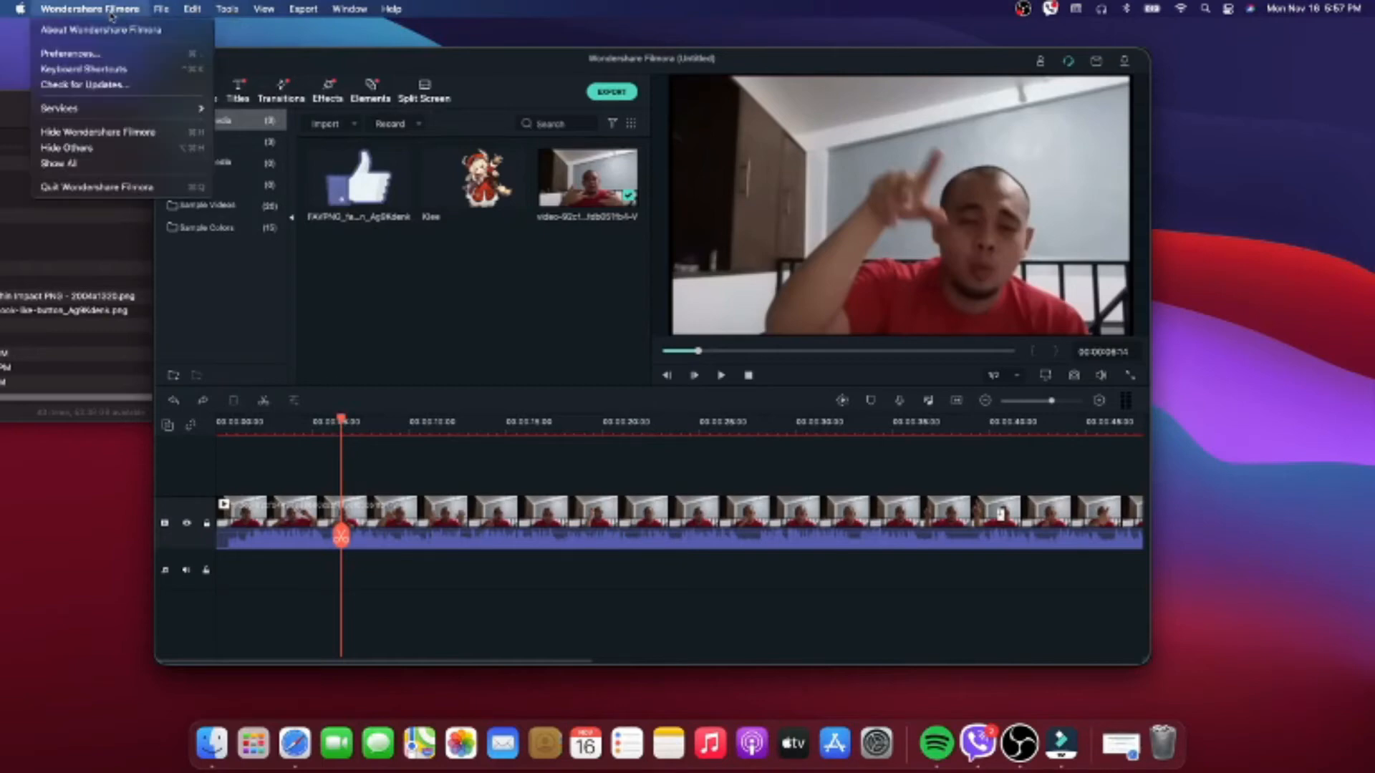
{"action": "left_click", "coordinate": [477, 319]}
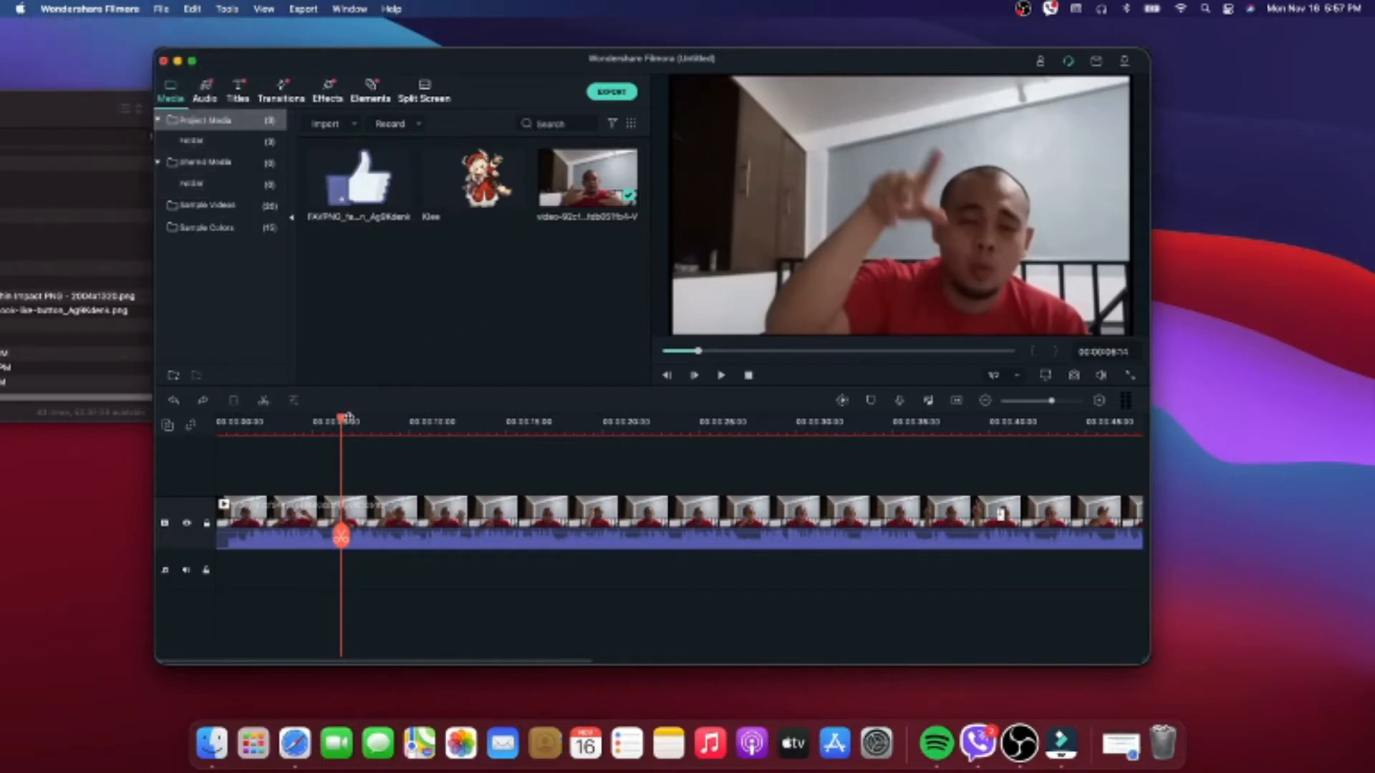
- Add the thumbs-up image on a track above the video clip, starting at 00:00:16:14
{"action": "left_click_drag", "start_coordinate": [342, 424], "coordinate": [371, 423]}
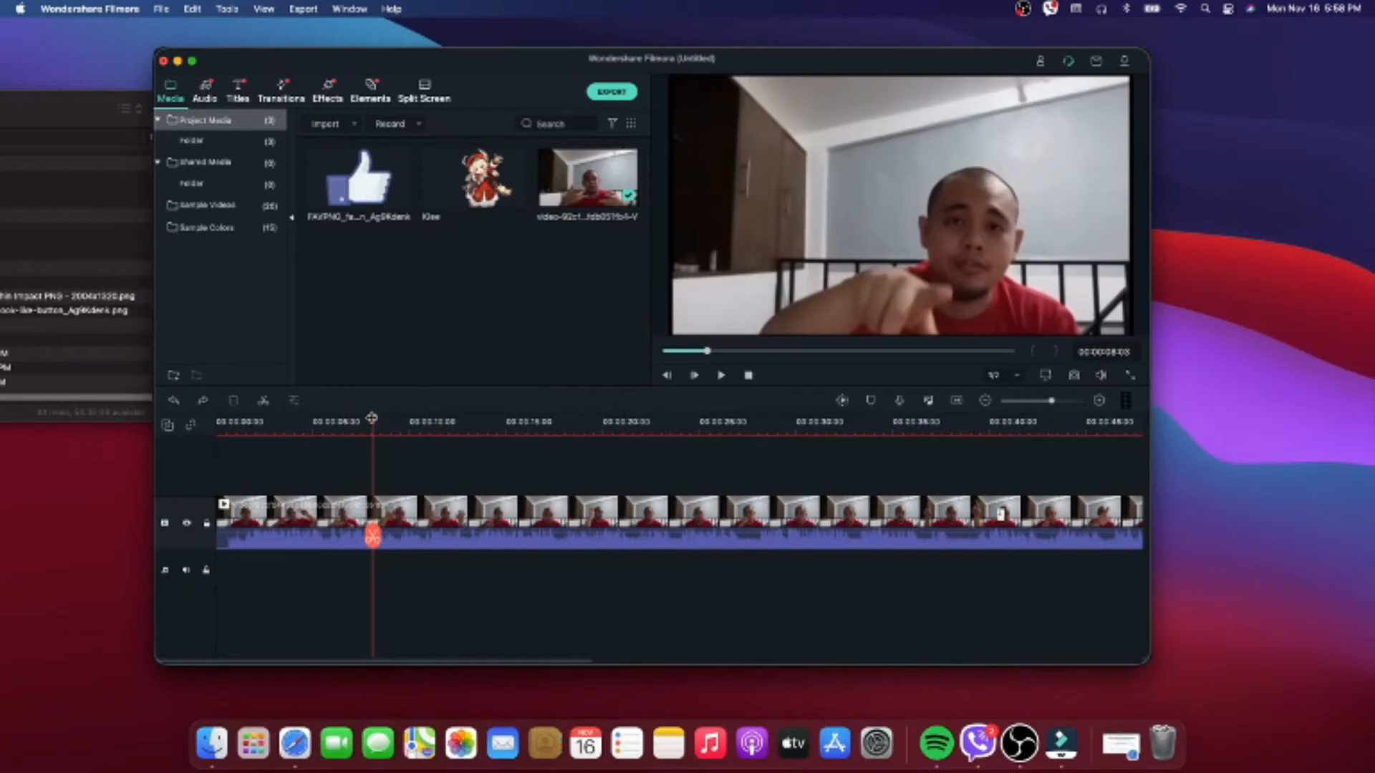
{"action": "left_click_drag", "start_coordinate": [372, 419], "coordinate": [534, 427]}
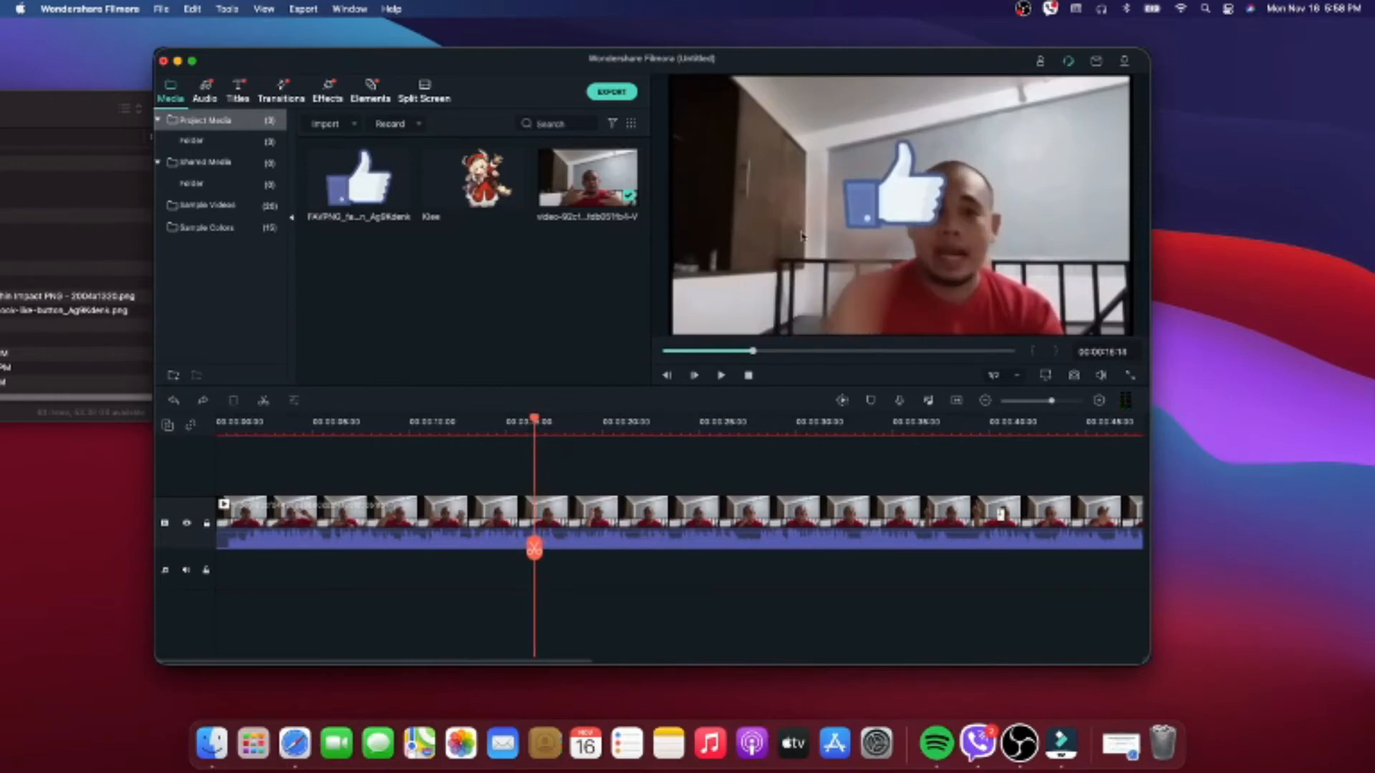
{"action": "left_click_drag", "start_coordinate": [368, 192], "coordinate": [537, 467]}
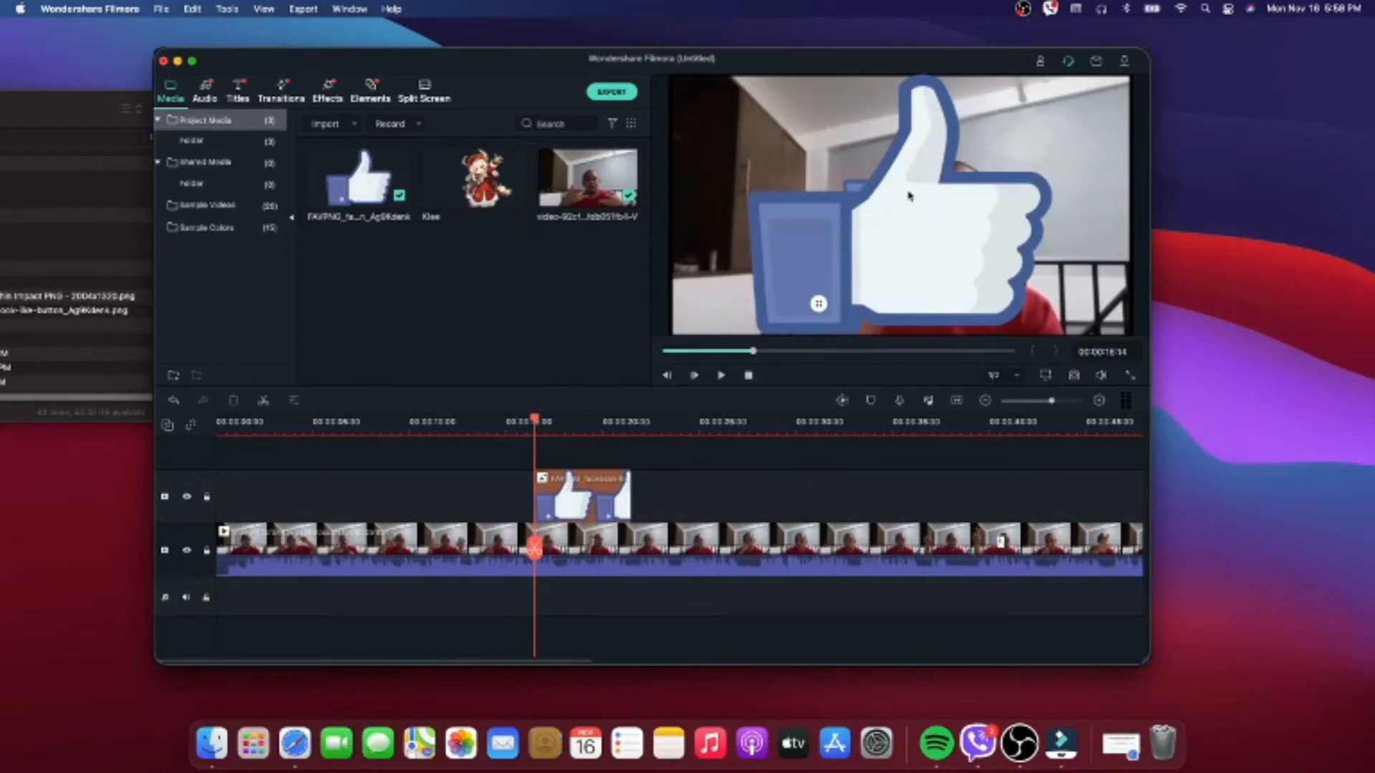
- Scale the thumbs-up image to about 35% and position it over the raised hand at about X -2.4, Y 86.3
{"action": "double_click", "coordinate": [921, 233]}
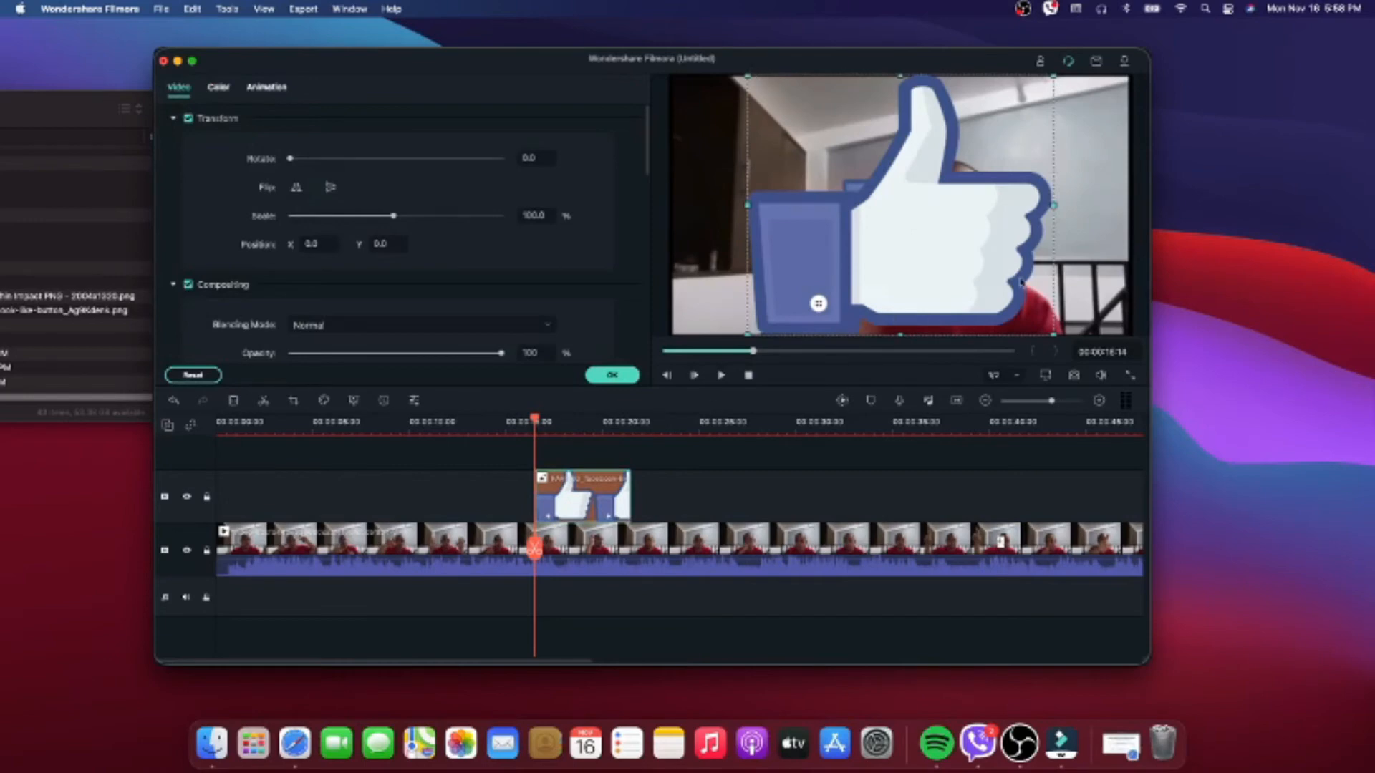
{"action": "left_click_drag", "start_coordinate": [1054, 74], "coordinate": [894, 254]}
{"action": "left_click_drag", "start_coordinate": [825, 293], "coordinate": [901, 200]}
{"action": "left_click_drag", "start_coordinate": [968, 122], "coordinate": [930, 151]}
{"action": "left_click_drag", "start_coordinate": [871, 222], "coordinate": [892, 209]}
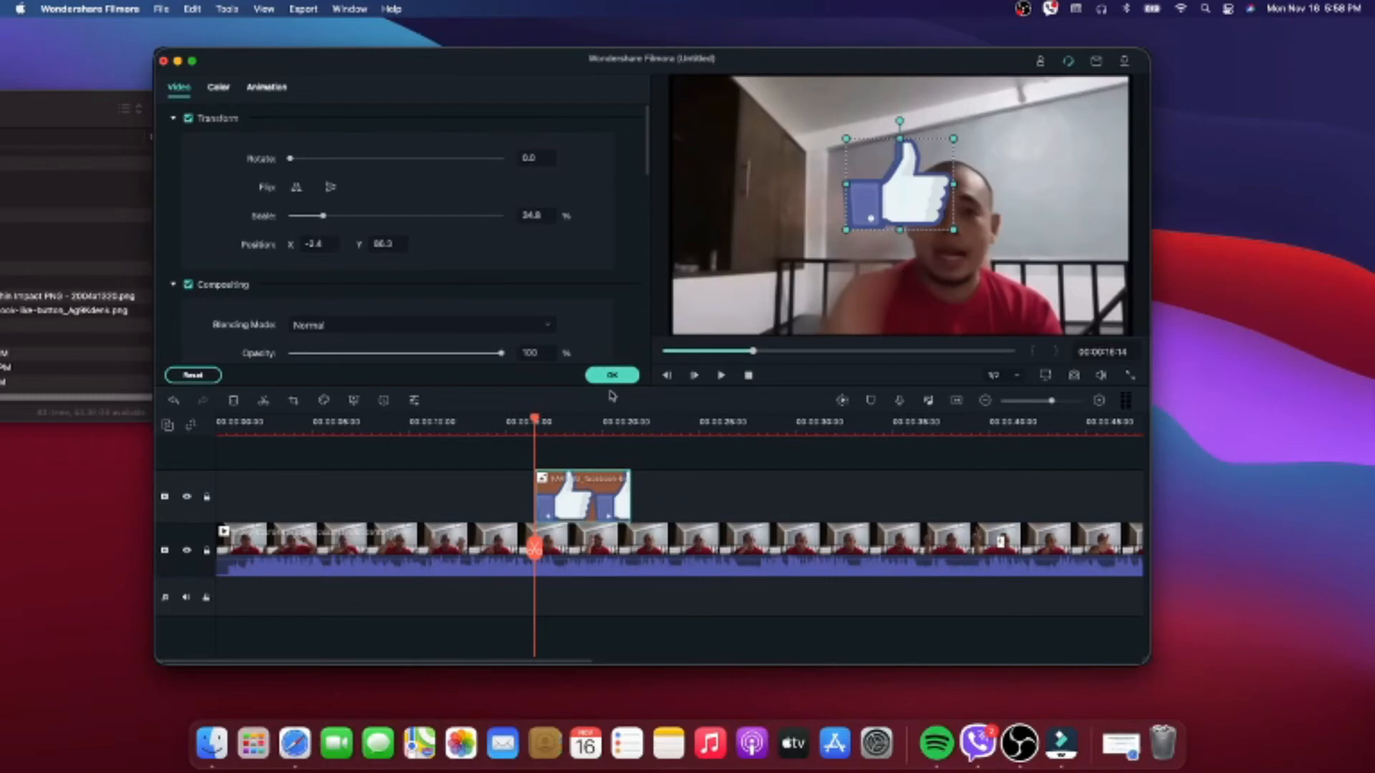
{"action": "left_click", "coordinate": [613, 375]}
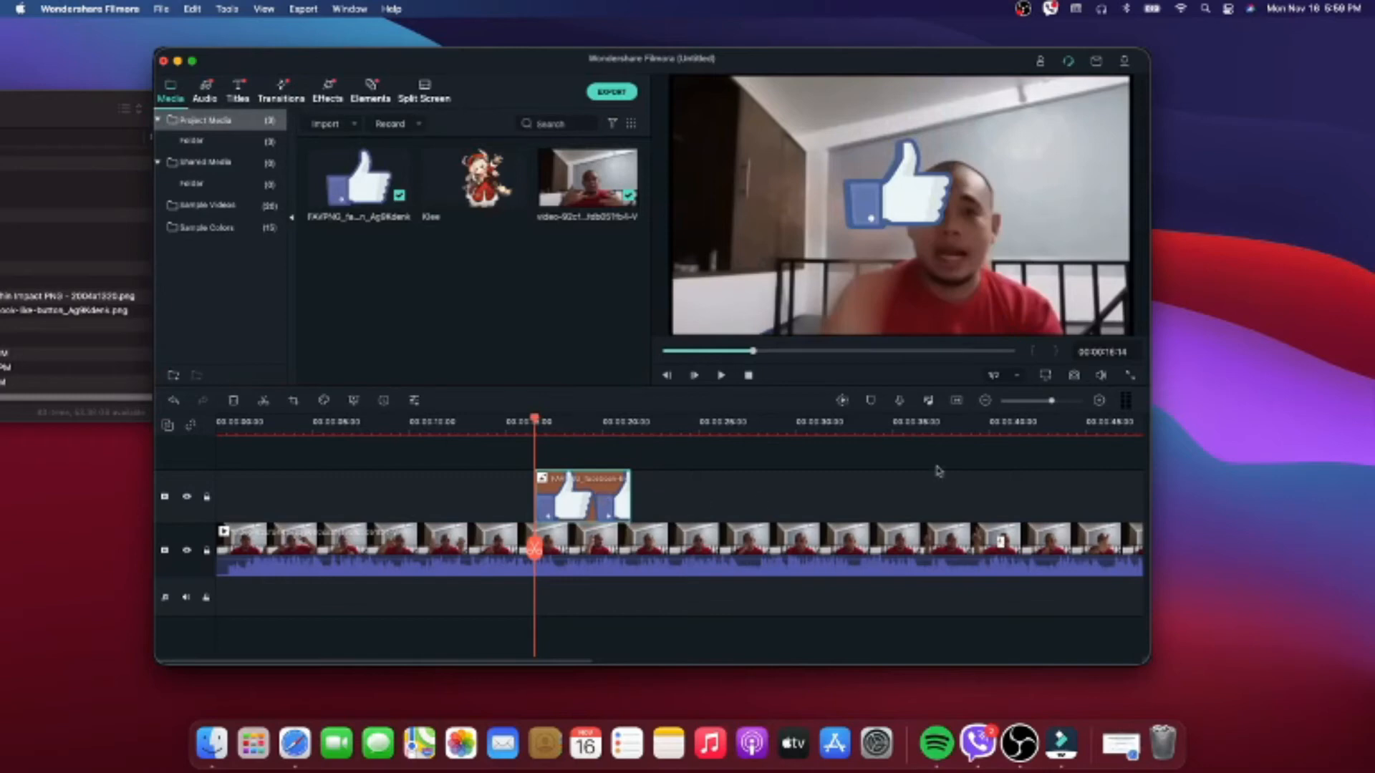
{"action": "left_click", "coordinate": [687, 490]}
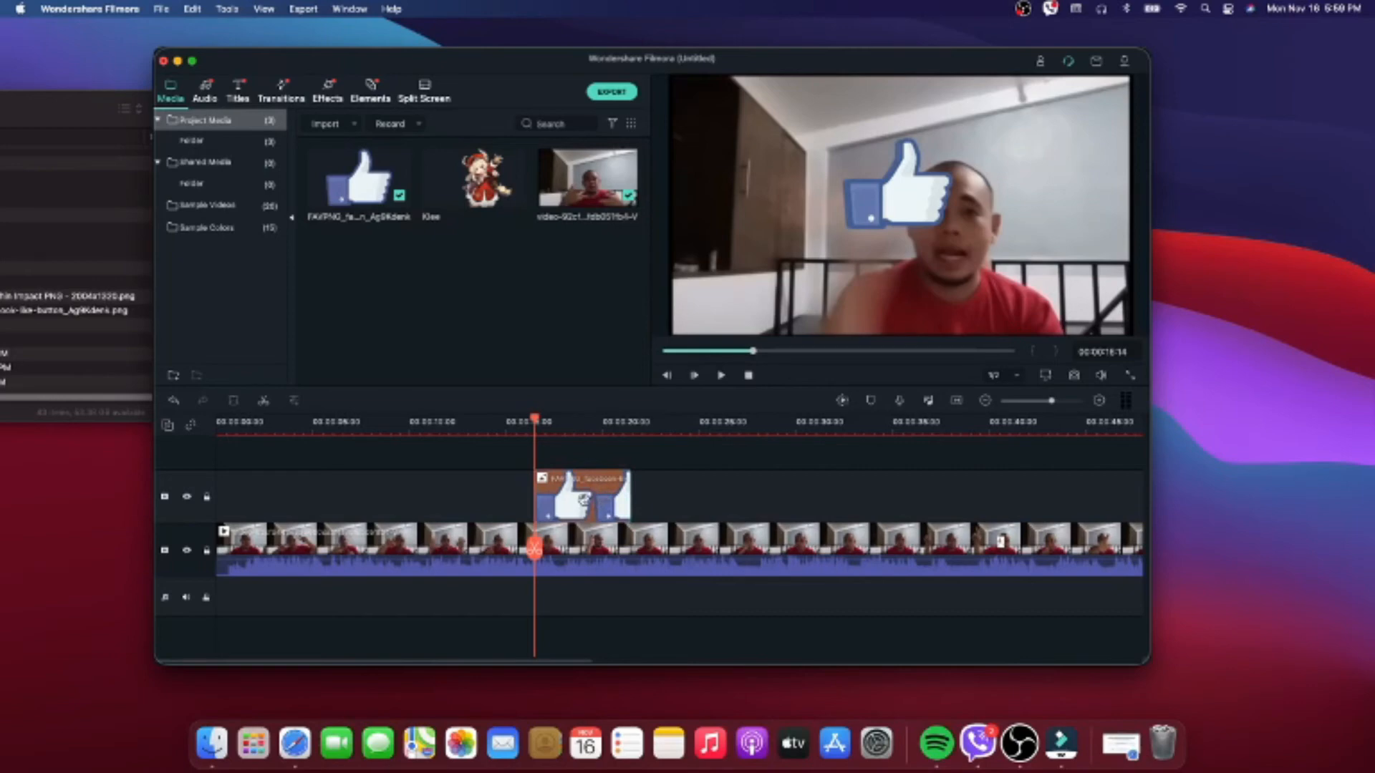
- Add a custom animation keyframe at the start of the thumbs-up image clip, at 00:00:16:14
{"action": "left_click", "coordinate": [583, 499]}
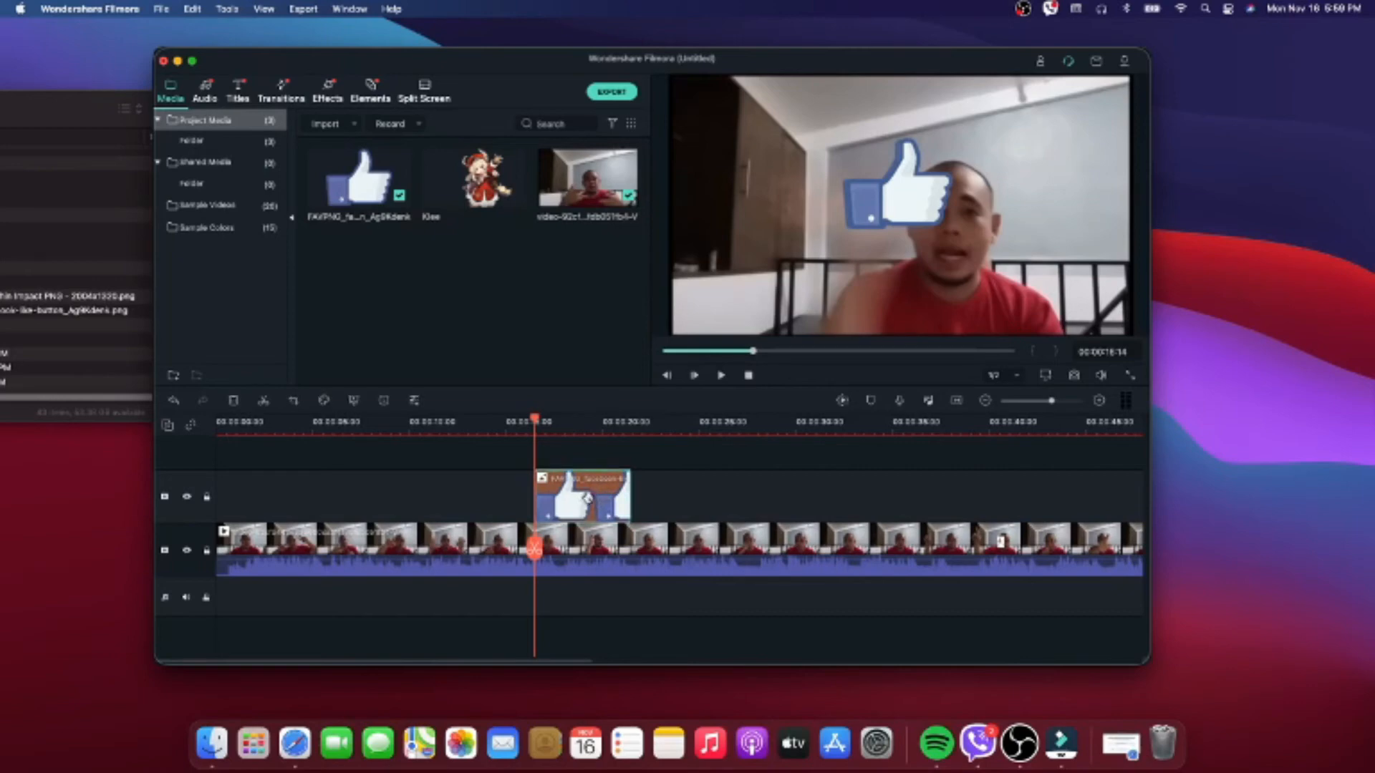
{"action": "left_click", "coordinate": [415, 402]}
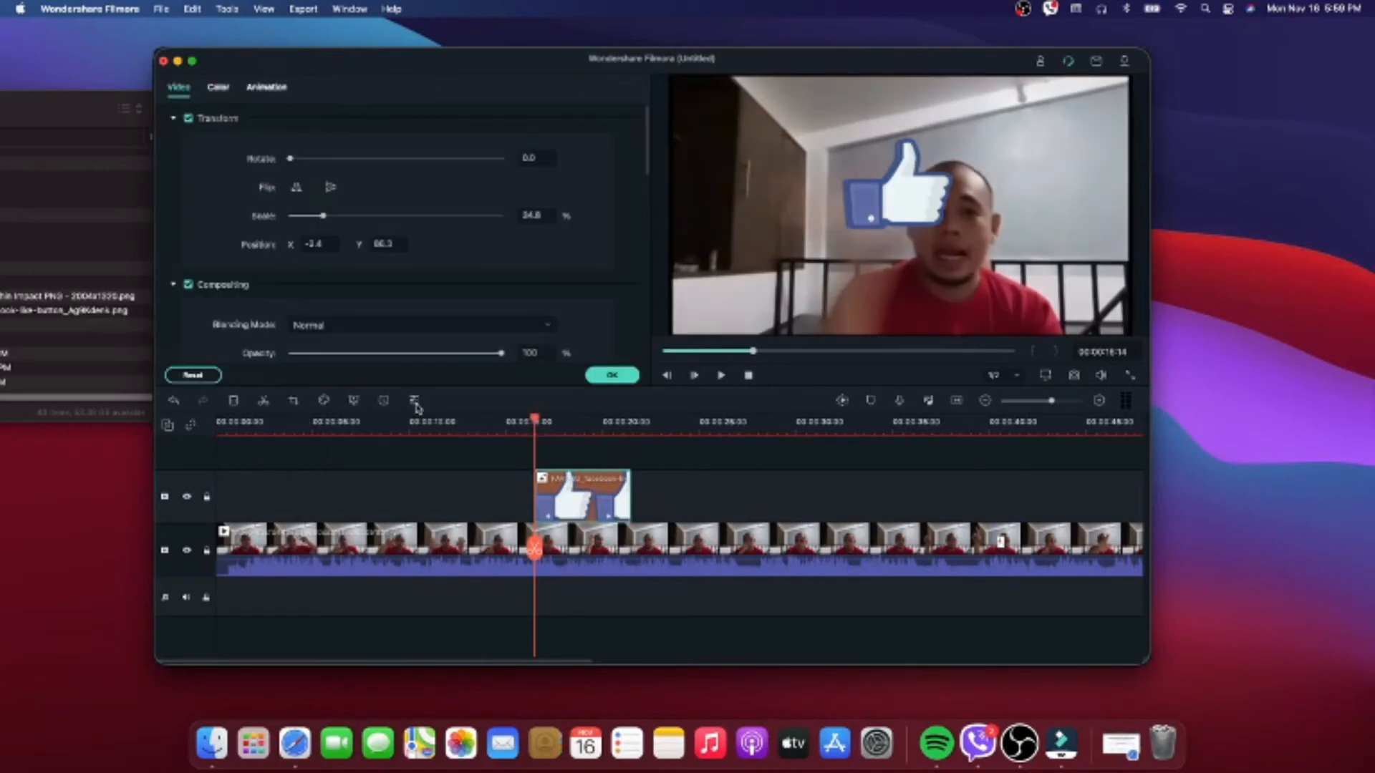
{"action": "left_click", "coordinate": [266, 92]}
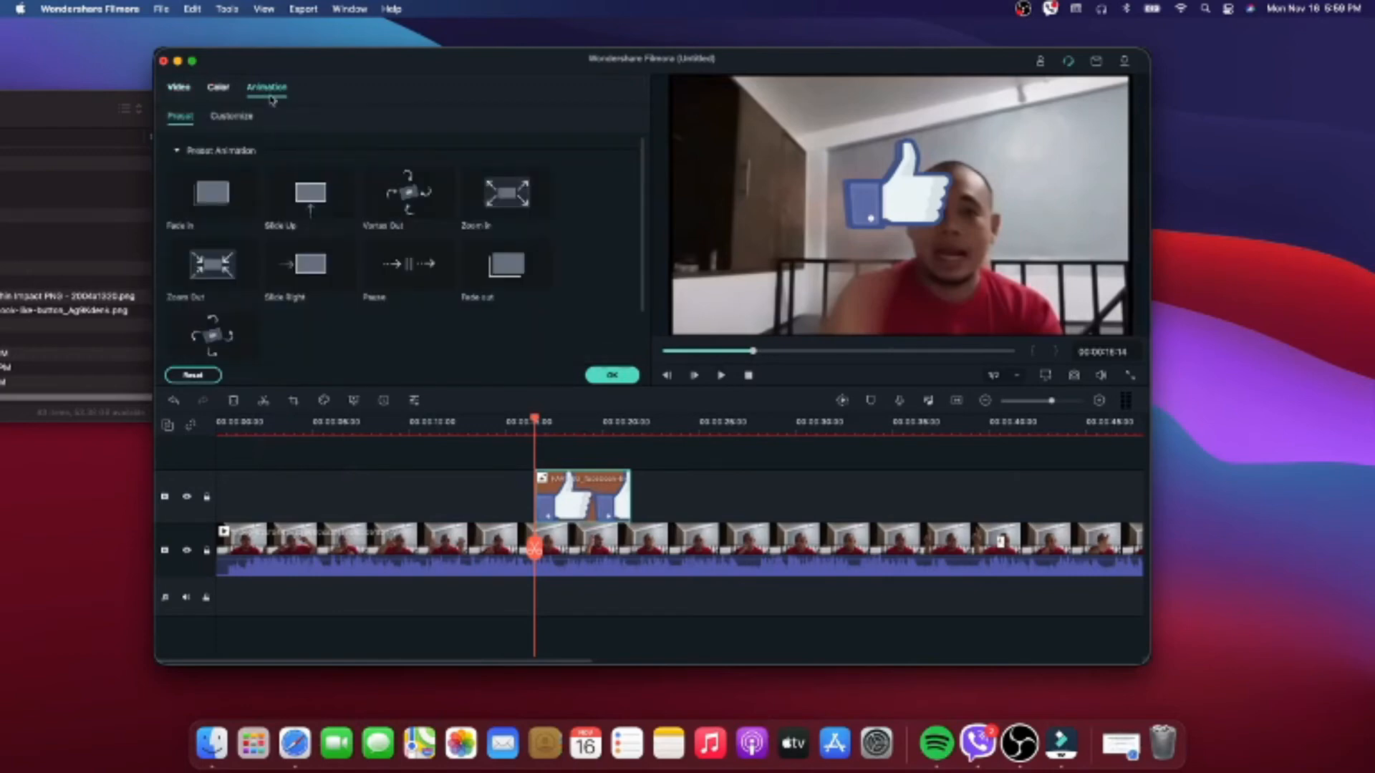
{"action": "left_click", "coordinate": [231, 118]}
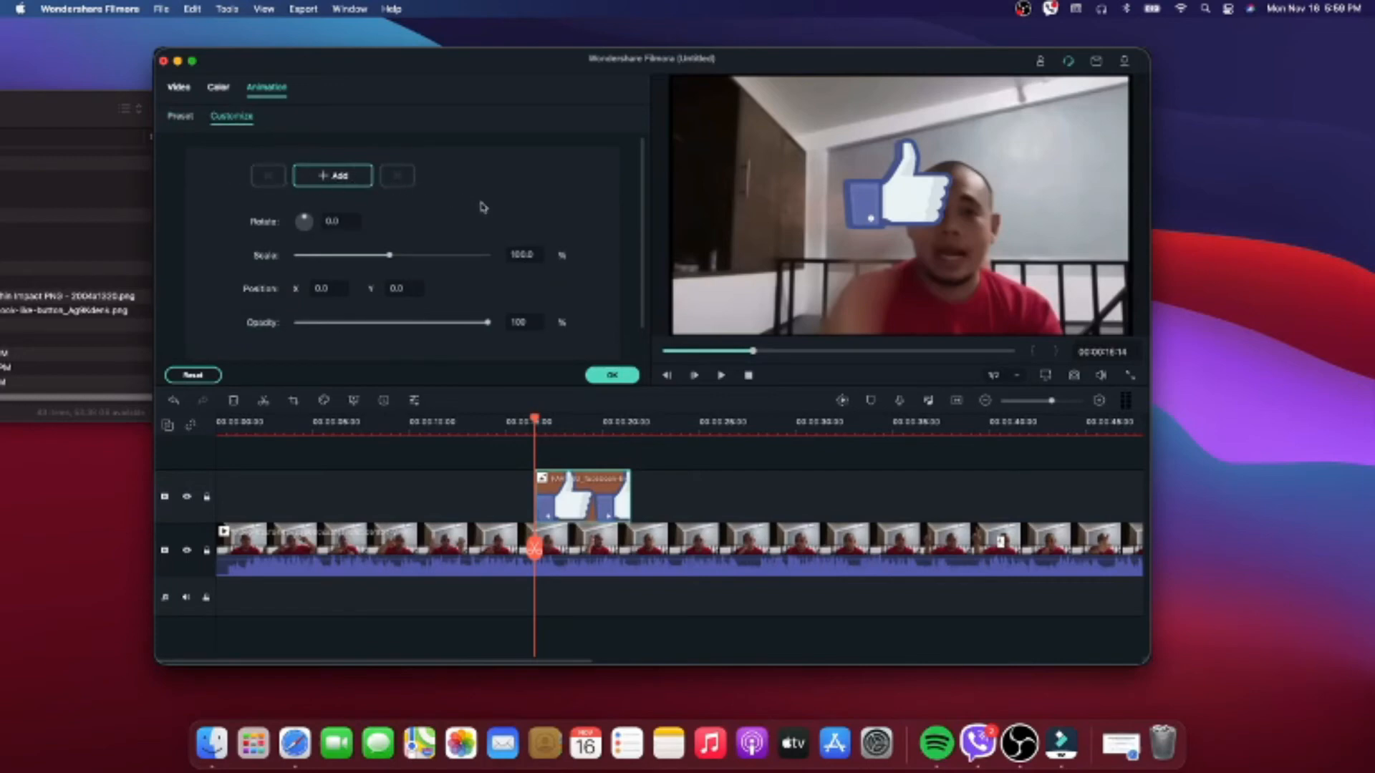
{"action": "left_click", "coordinate": [341, 179]}
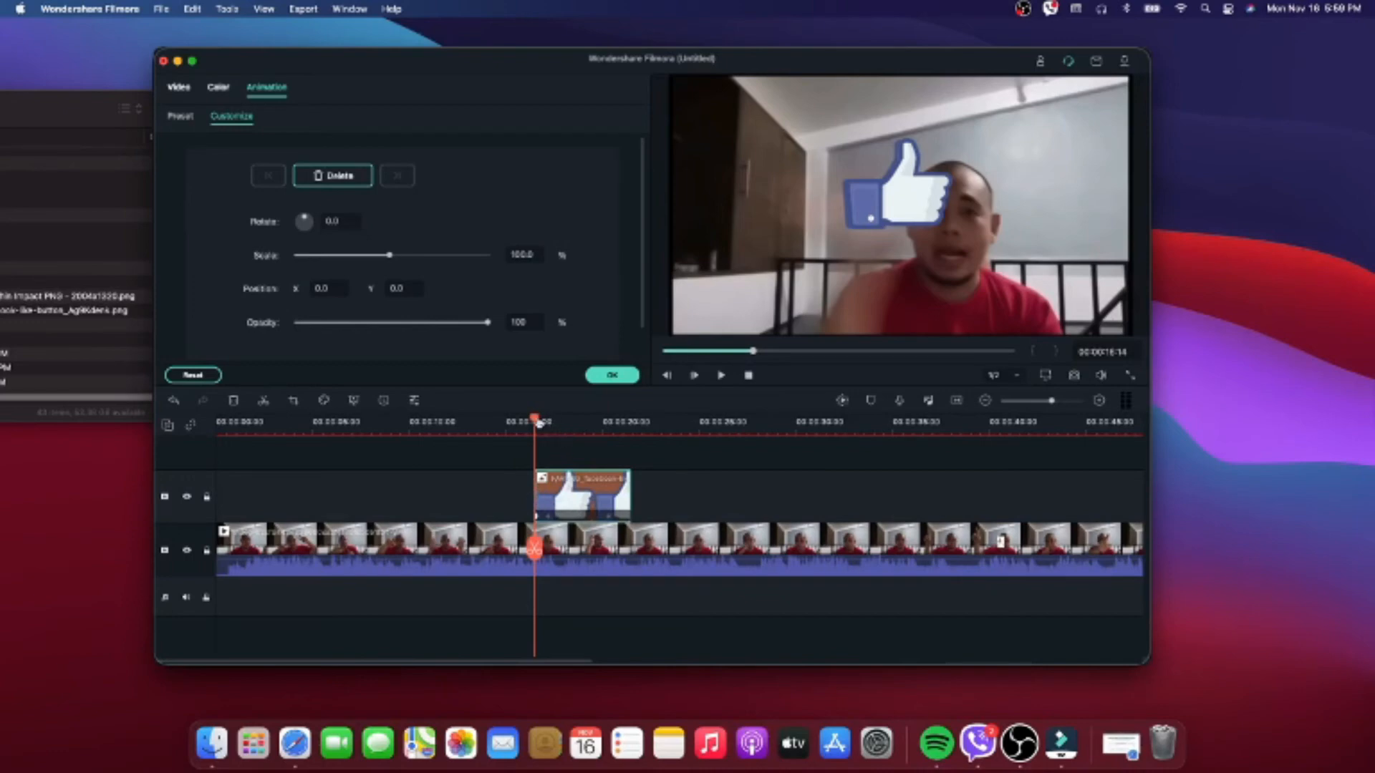
- Keyframe the thumbs-up image at 00:00:17:13 by moving it out of the frame to about X 1181.5, Y 26.6
{"action": "left_click_drag", "start_coordinate": [538, 424], "coordinate": [558, 423]}
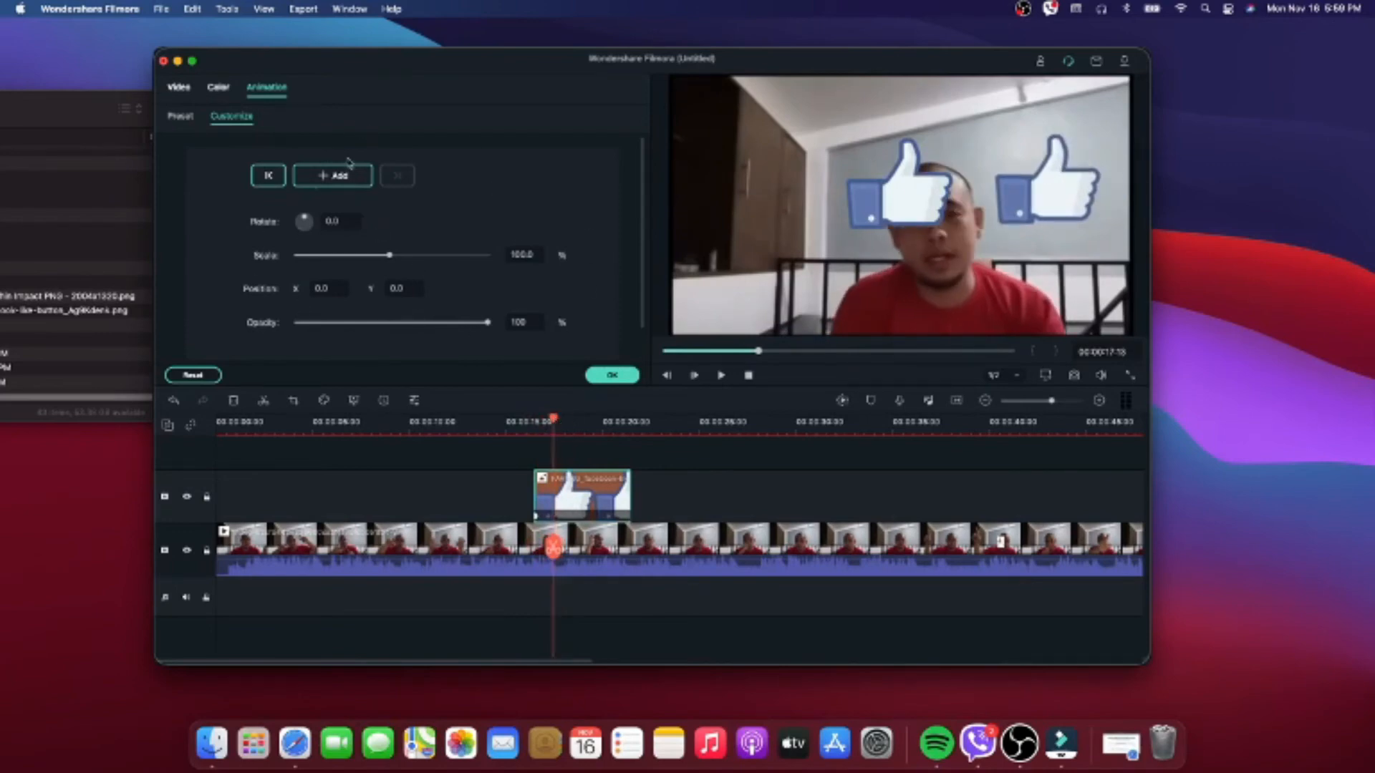
{"action": "left_click", "coordinate": [901, 202]}
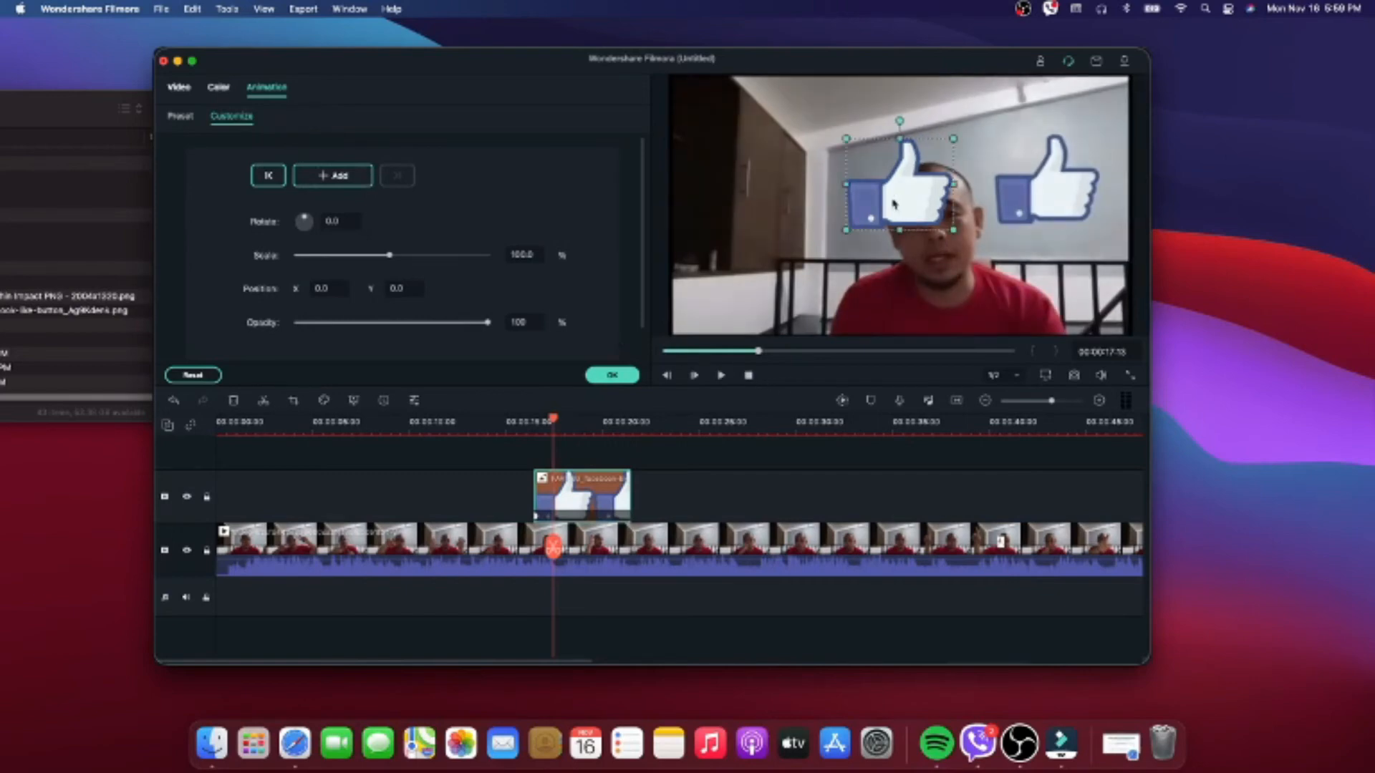
{"action": "left_click_drag", "start_coordinate": [893, 204], "coordinate": [1178, 194]}
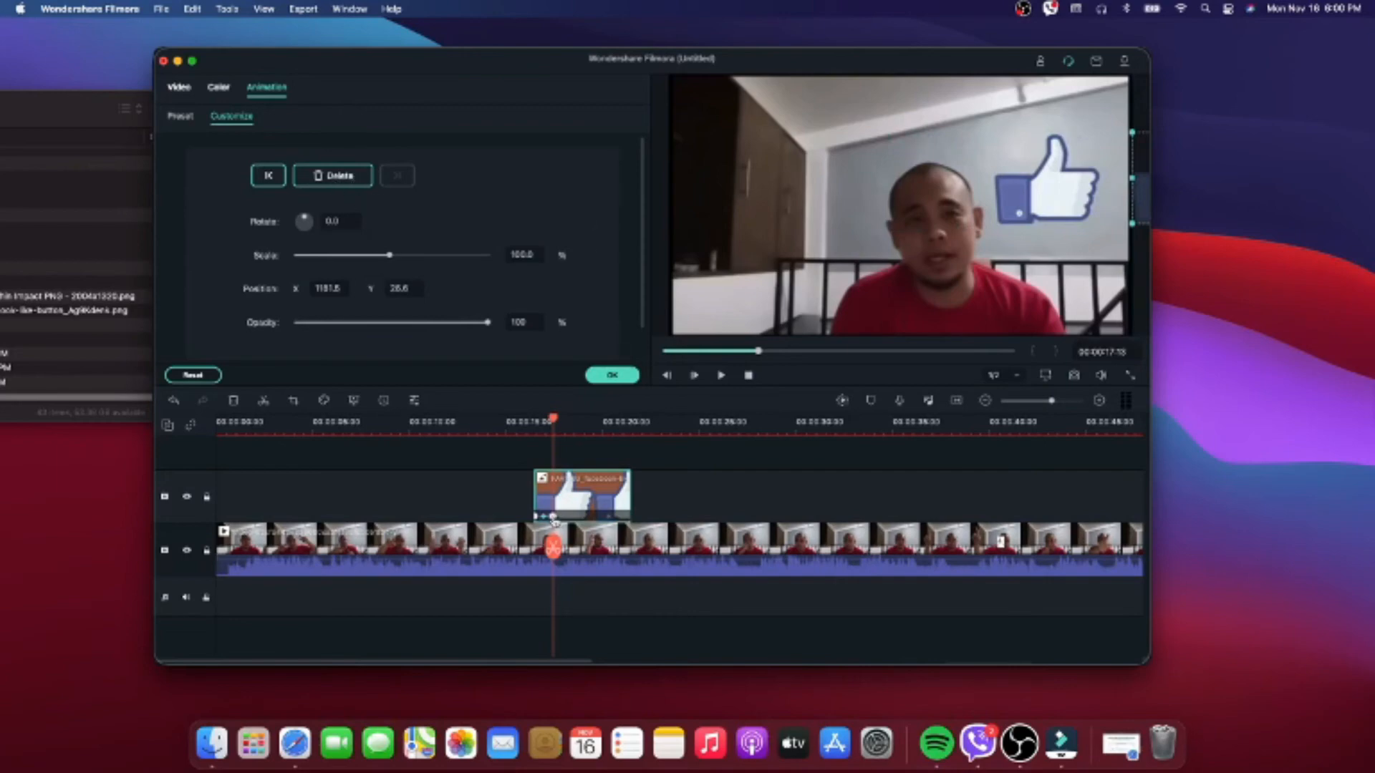
- Set the thumbs-up image's rotation at the second keyframe to about -1262.4 degrees
{"action": "left_click", "coordinate": [345, 222]}
{"action": "type", "text": "-126.5"}
{"action": "key", "text": "Return"}
{"action": "left_click_drag", "start_coordinate": [332, 295], "coordinate": [338, 229]}
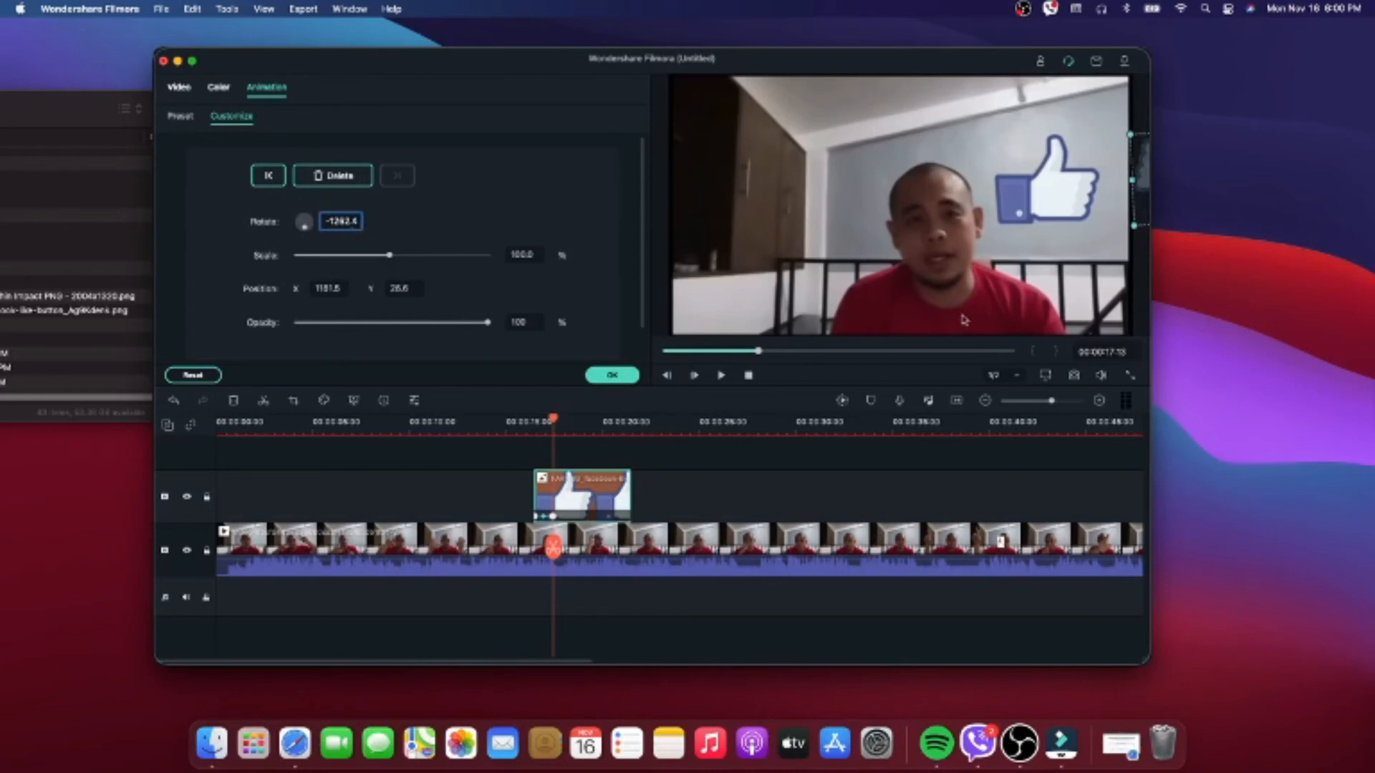
- Play back the thumbs-up animation from just before the image clip and apply the custom animation
{"action": "left_click", "coordinate": [527, 423]}
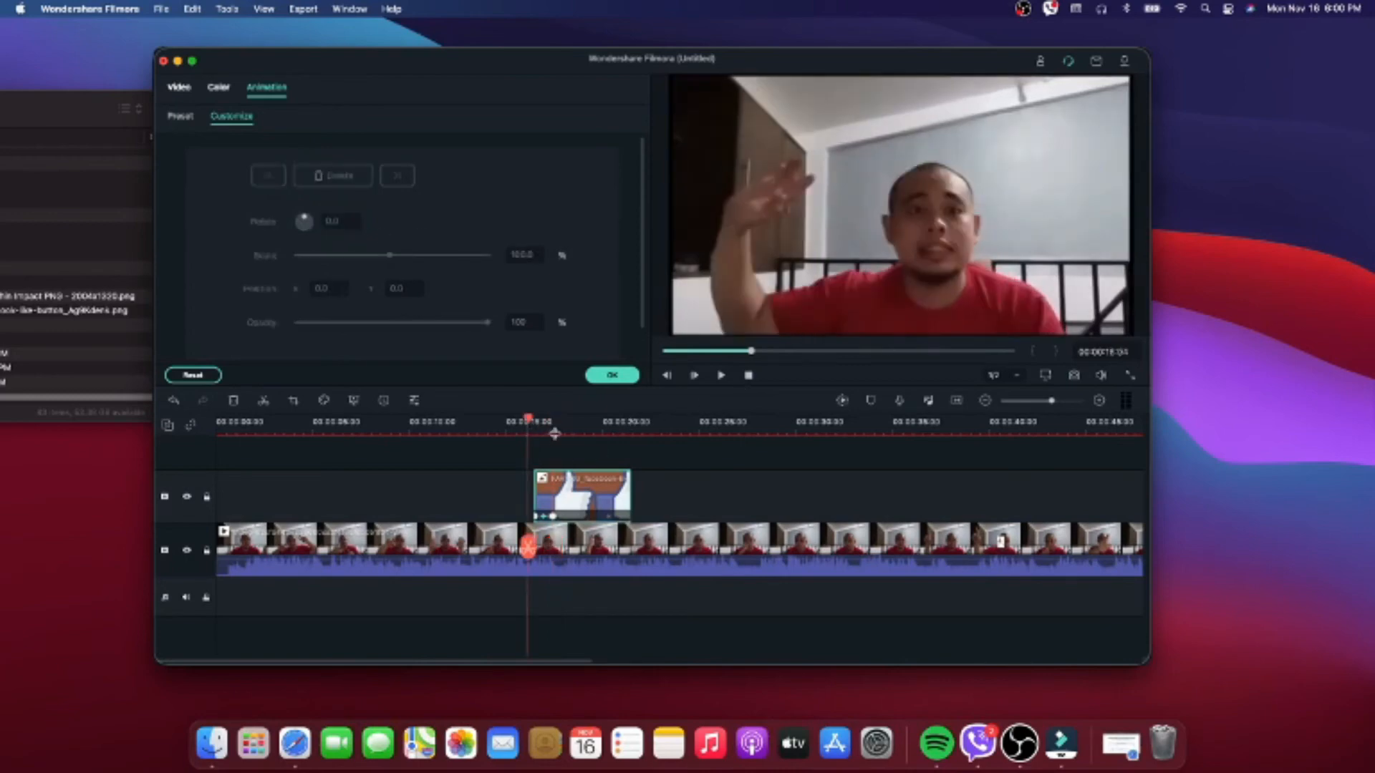
{"action": "left_click", "coordinate": [721, 376]}
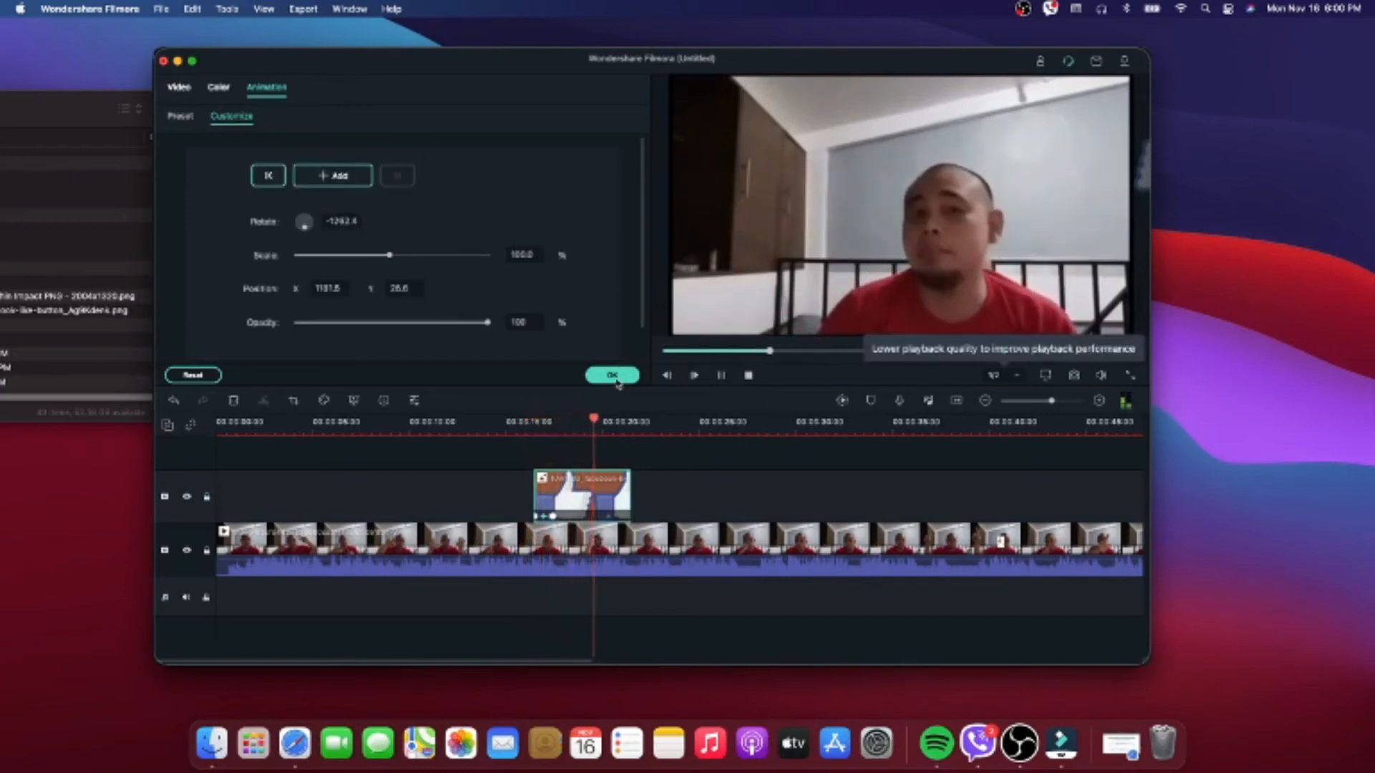
{"action": "left_click", "coordinate": [612, 375]}
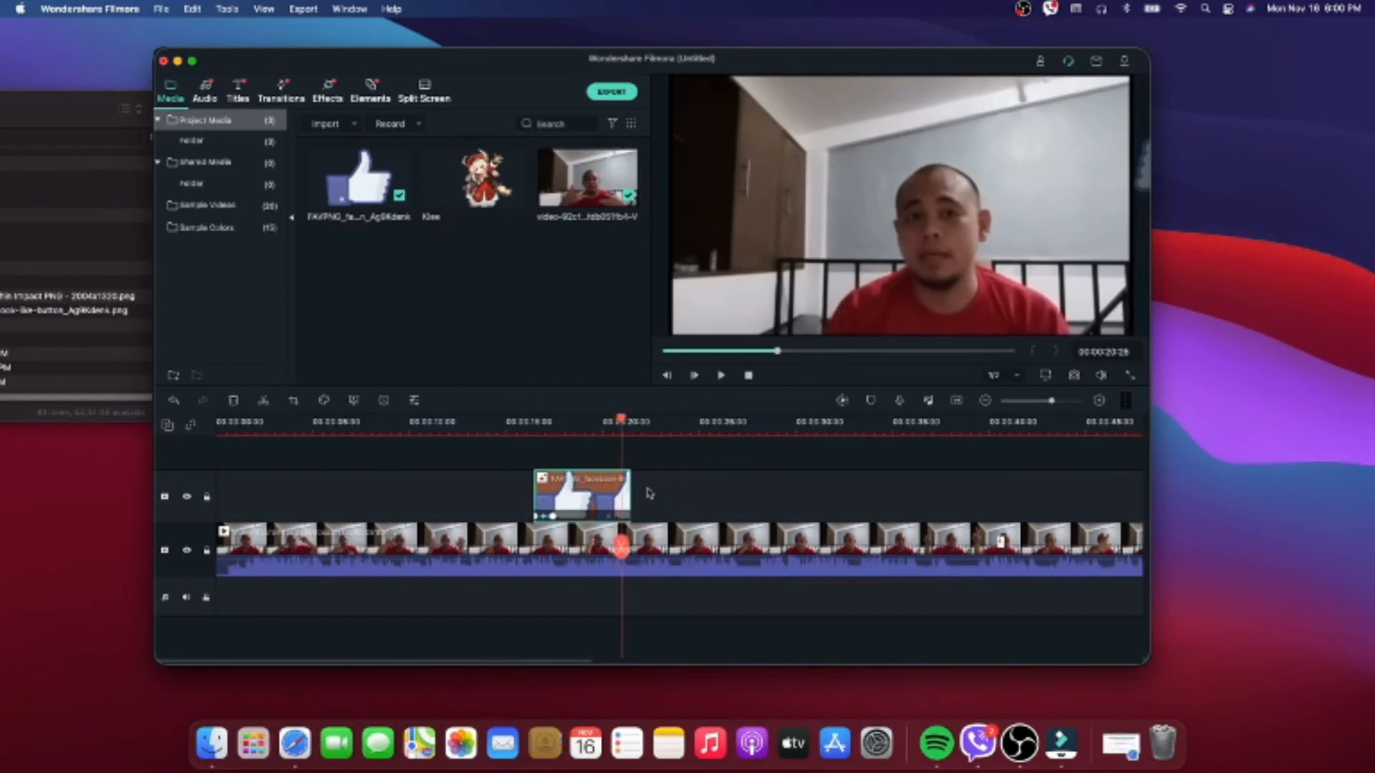
- Add the Klee image above the video at 00:00:37:06 and keyframe its start at about 31.2% scale, X -857.3, Y 312.2, covering the card
{"action": "left_click_drag", "start_coordinate": [622, 425], "coordinate": [938, 440]}
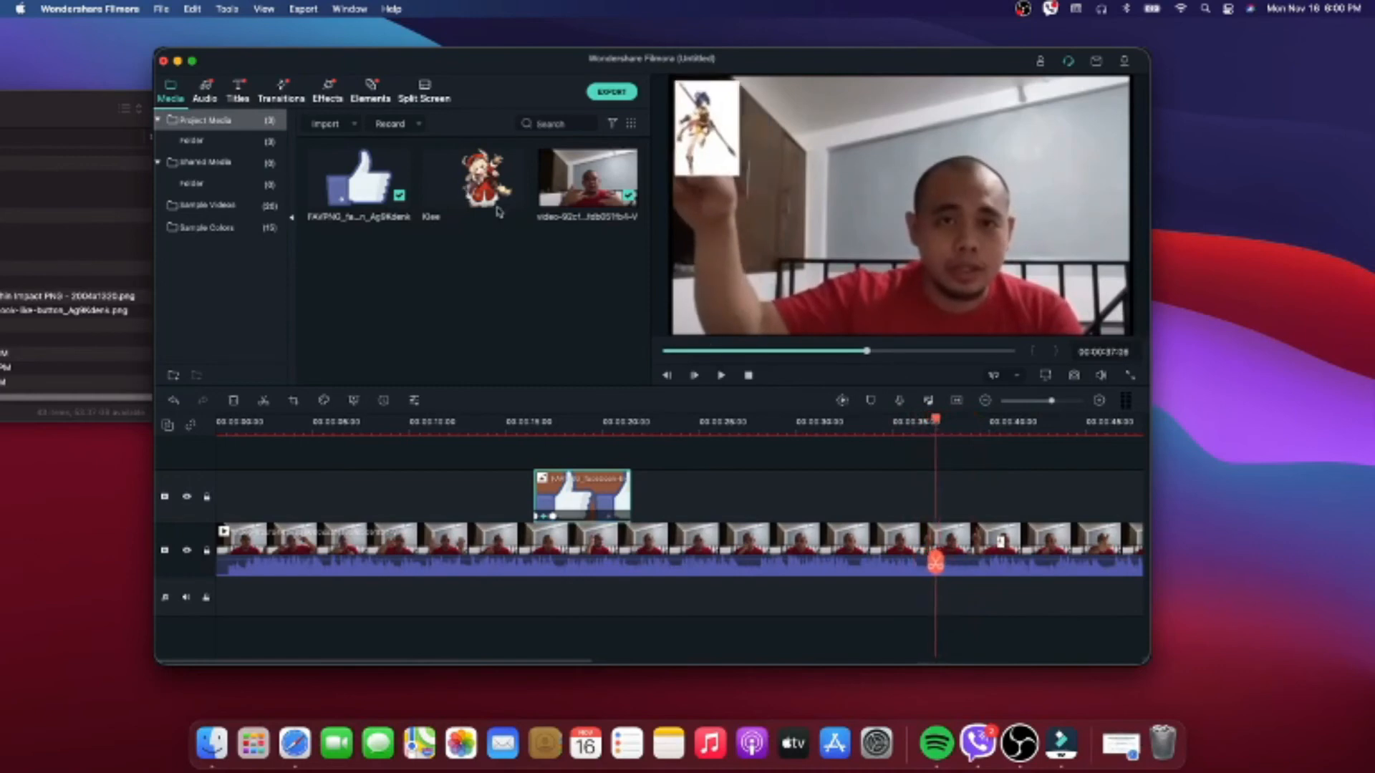
{"action": "left_click_drag", "start_coordinate": [484, 181], "coordinate": [940, 502]}
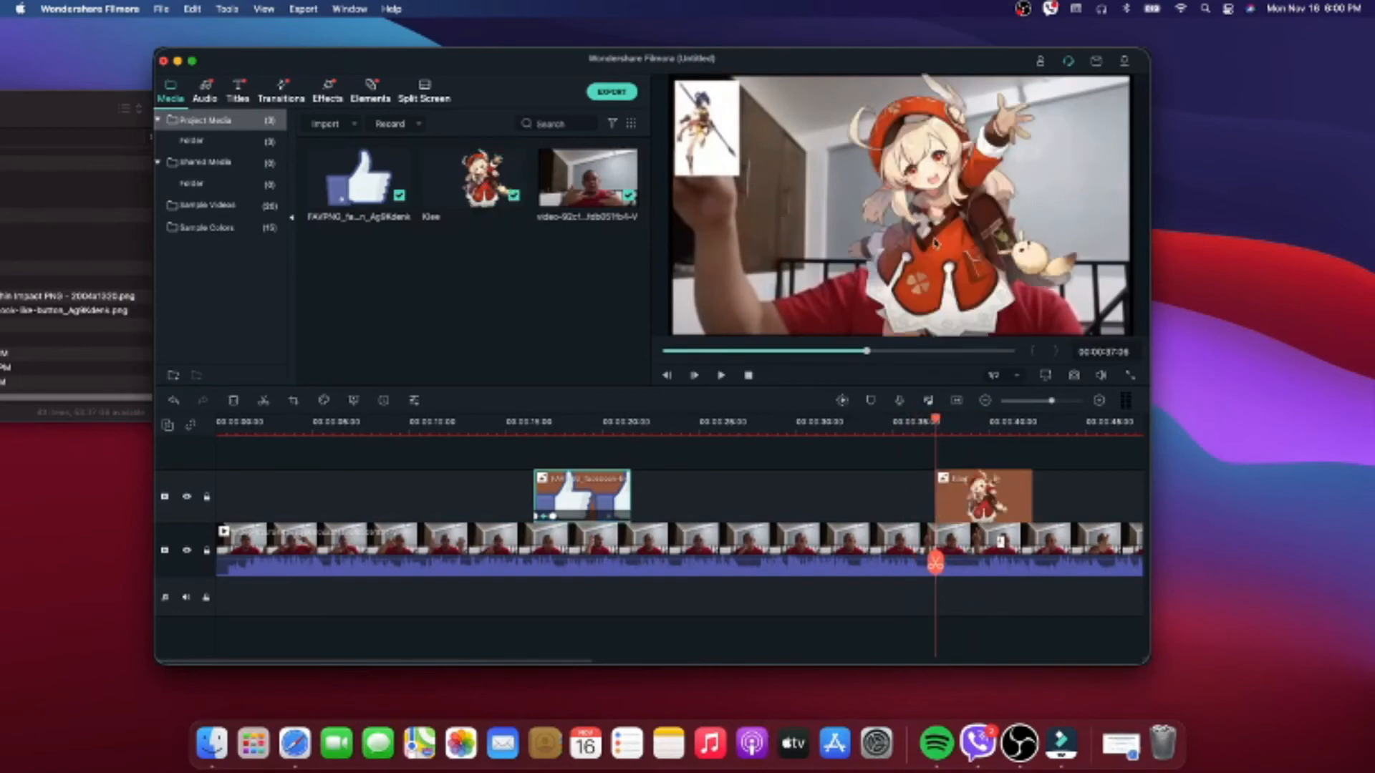
{"action": "double_click", "coordinate": [934, 243]}
{"action": "left_click_drag", "start_coordinate": [1097, 79], "coordinate": [825, 255]}
{"action": "left_click_drag", "start_coordinate": [777, 295], "coordinate": [703, 136]}
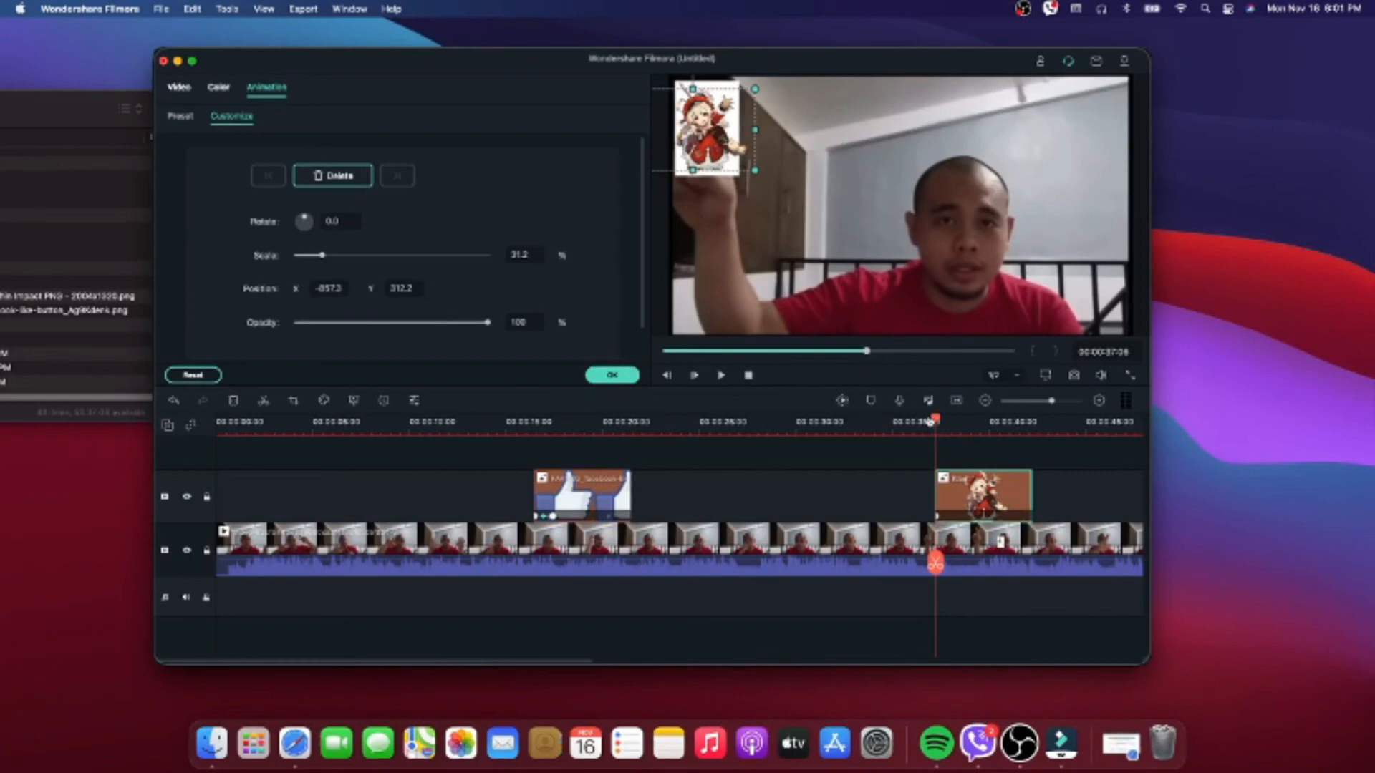
- Keyframe the Klee image at 00:00:40:04 by moving it over the card to about X 770.3, Y -371.3
{"action": "left_click_drag", "start_coordinate": [936, 422], "coordinate": [995, 427]}
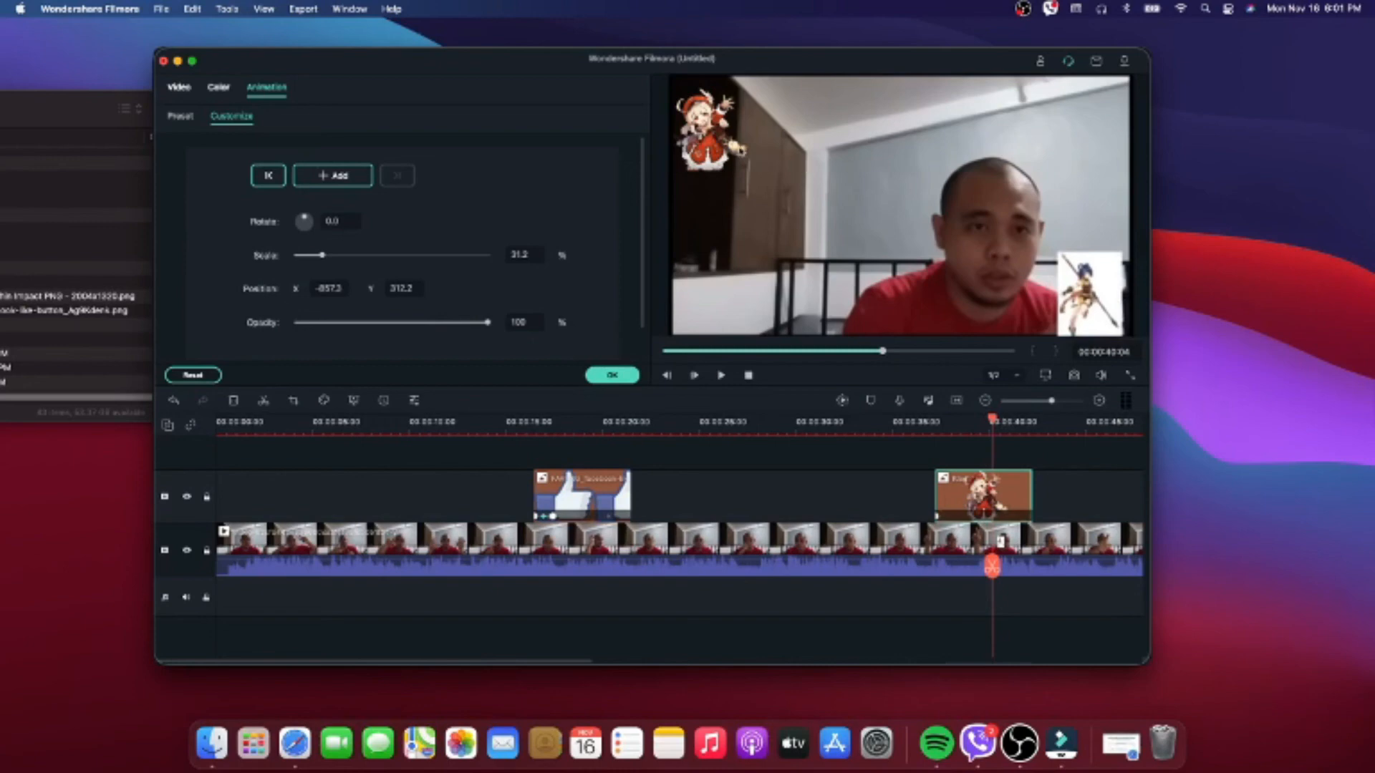
{"action": "left_click_drag", "start_coordinate": [711, 131], "coordinate": [1108, 303]}
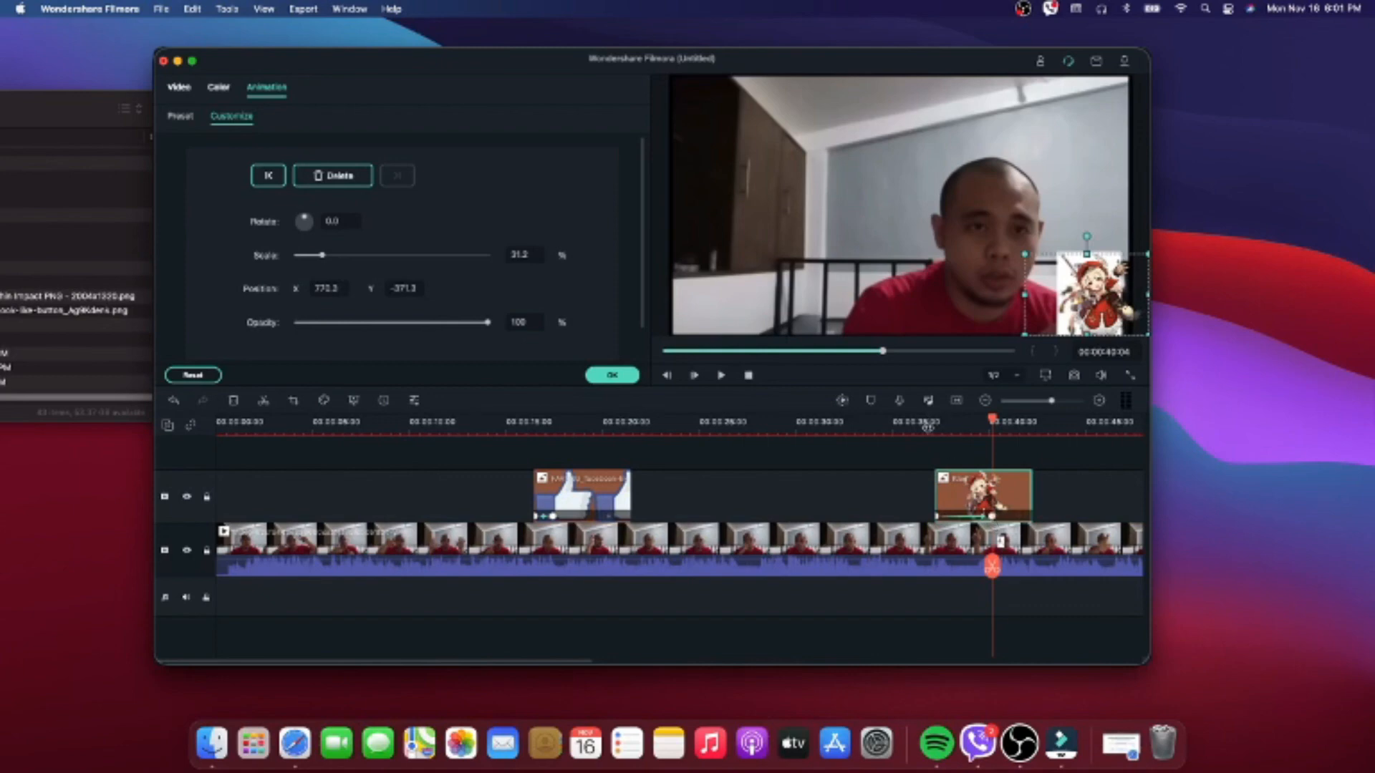
- Play back the Klee animation from just before its clip and apply the custom animation
{"action": "left_click", "coordinate": [927, 429]}
{"action": "left_click", "coordinate": [721, 376]}
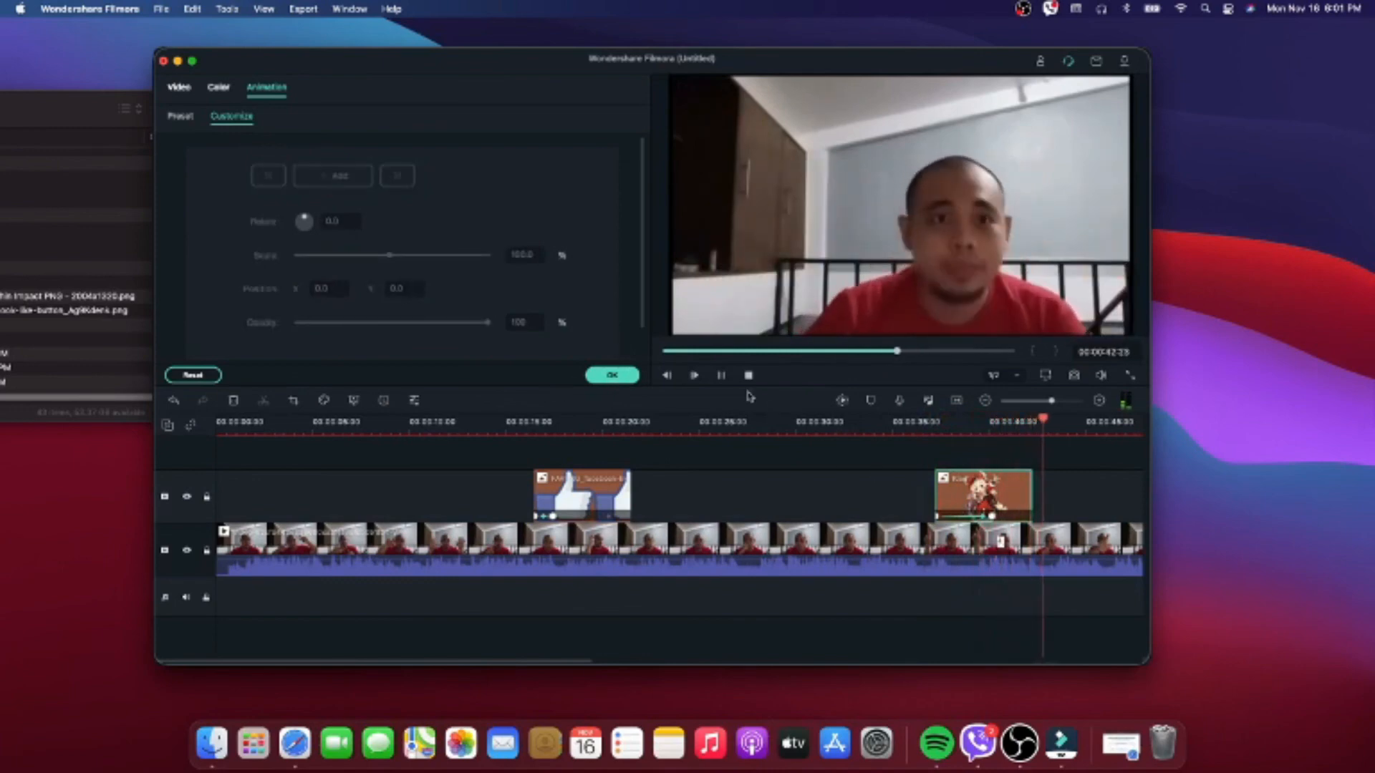
{"action": "left_click", "coordinate": [721, 375]}
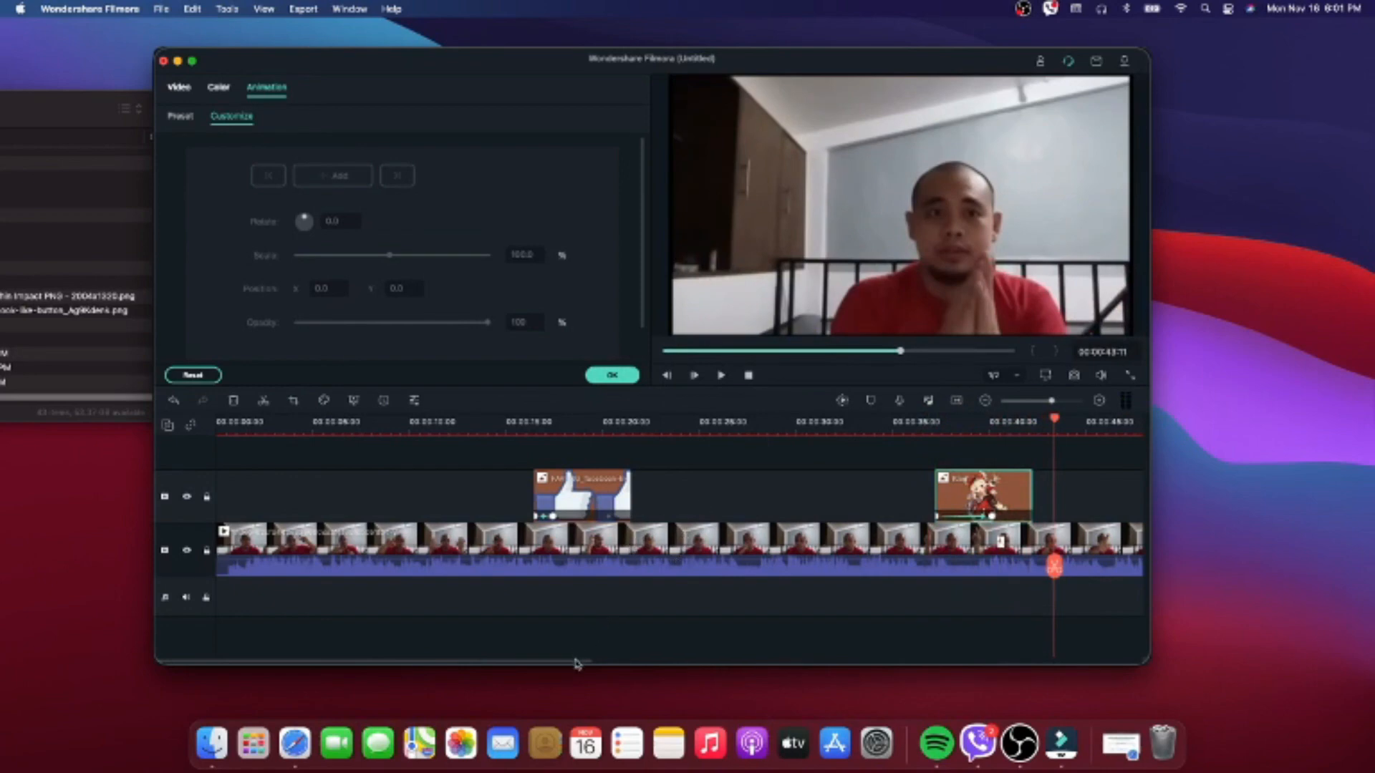
{"action": "left_click_drag", "start_coordinate": [575, 664], "coordinate": [687, 664]}
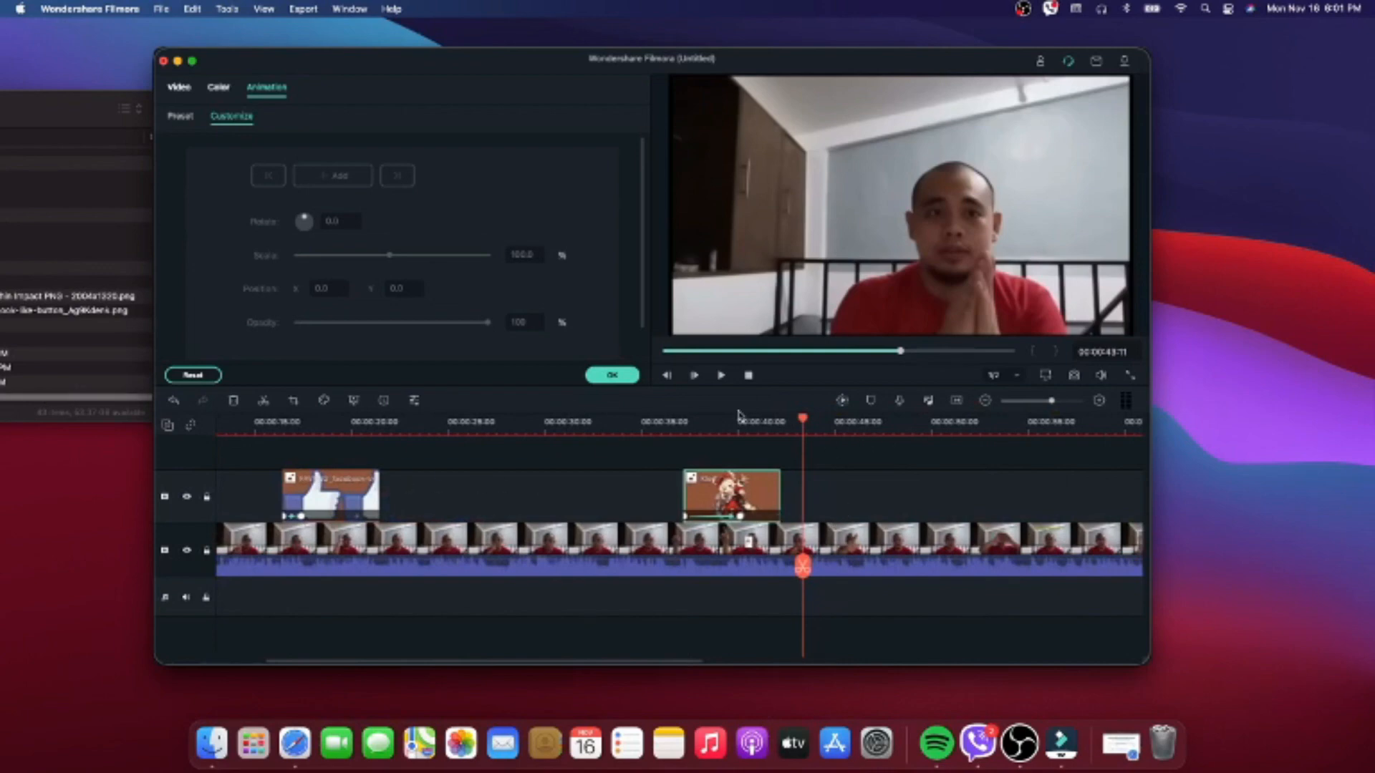
{"action": "left_click", "coordinate": [612, 376]}
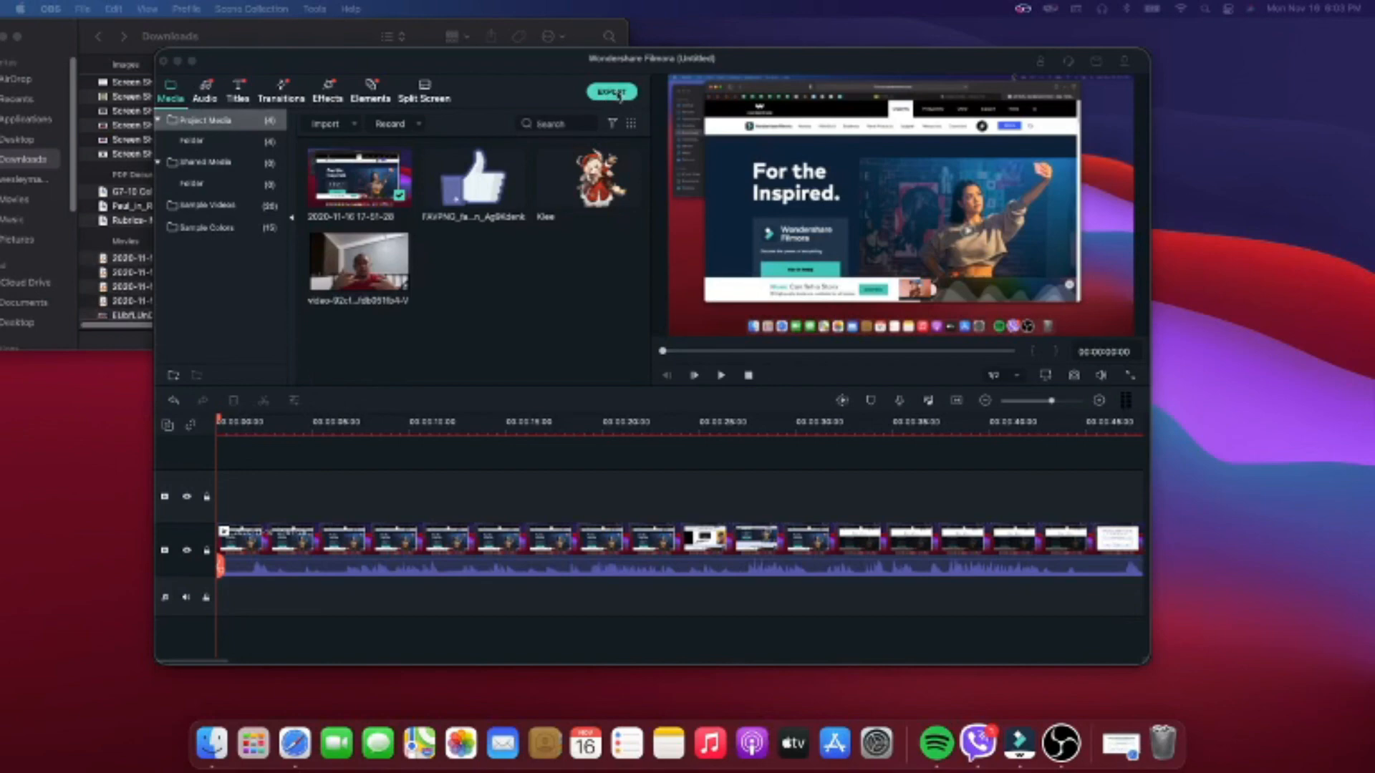
- Export the project as a MOV file named Filmora Tutorial to the Downloads folder
{"action": "left_click", "coordinate": [365, 272]}
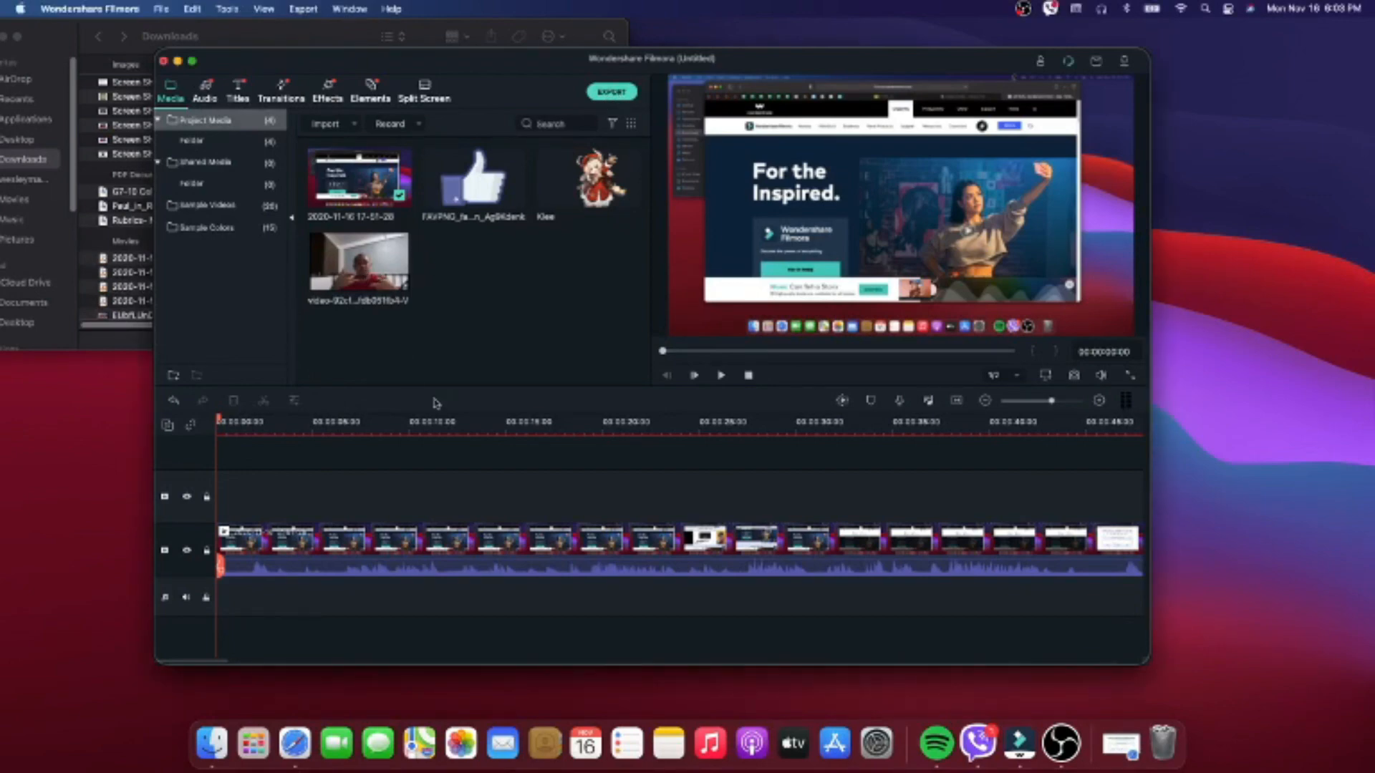
{"action": "left_click", "coordinate": [612, 93]}
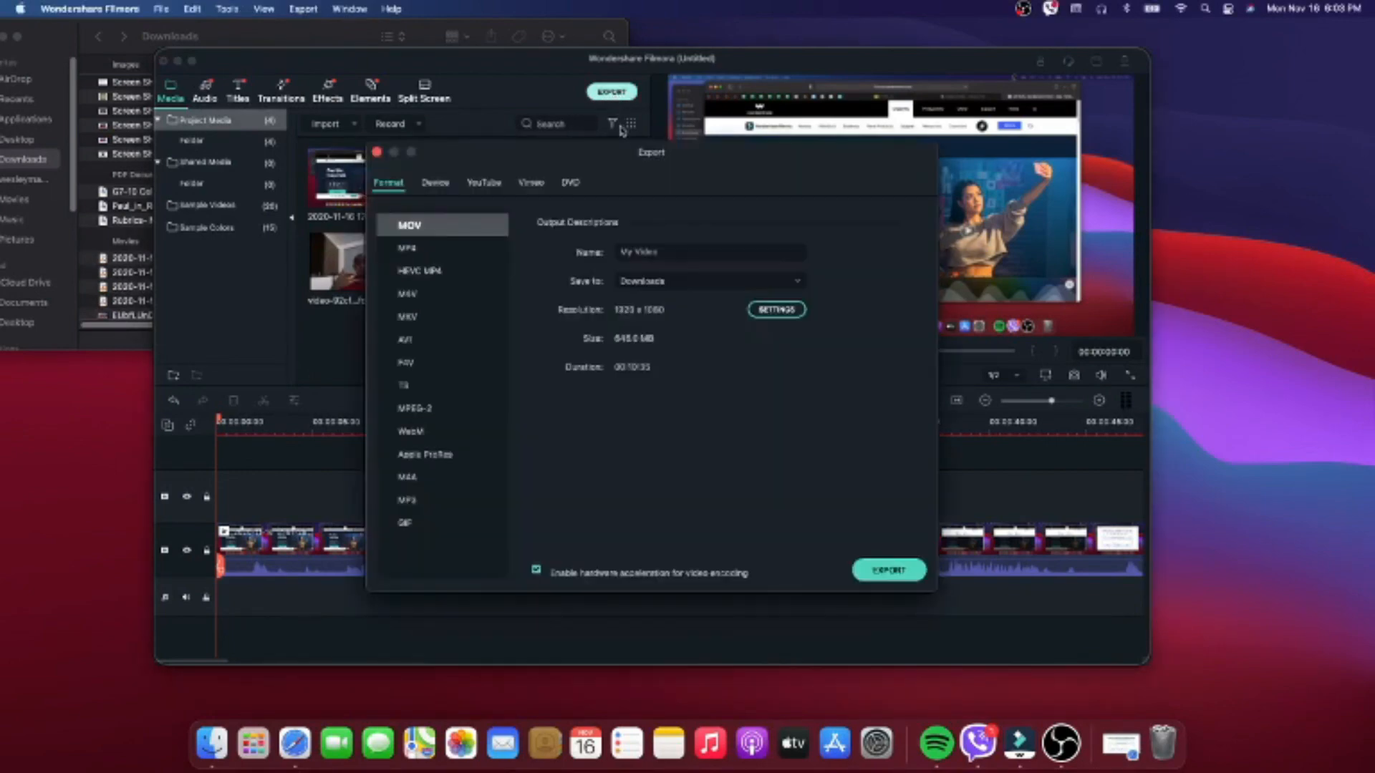
{"action": "left_click", "coordinate": [672, 253]}
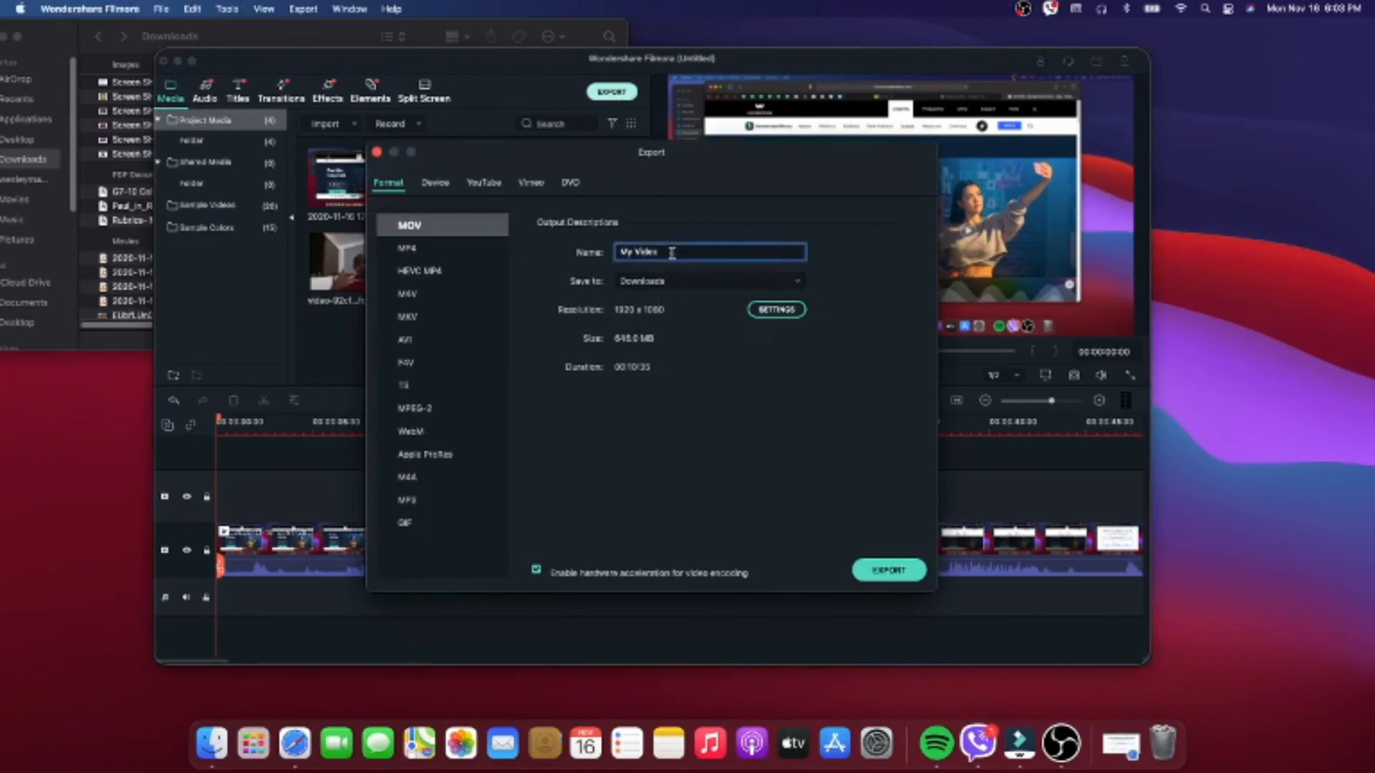
{"action": "key", "text": "BackSpace"}
{"action": "type", "text": "Filmora Tutorial"}
{"action": "left_click", "coordinate": [679, 281]}
{"action": "left_click", "coordinate": [673, 286]}
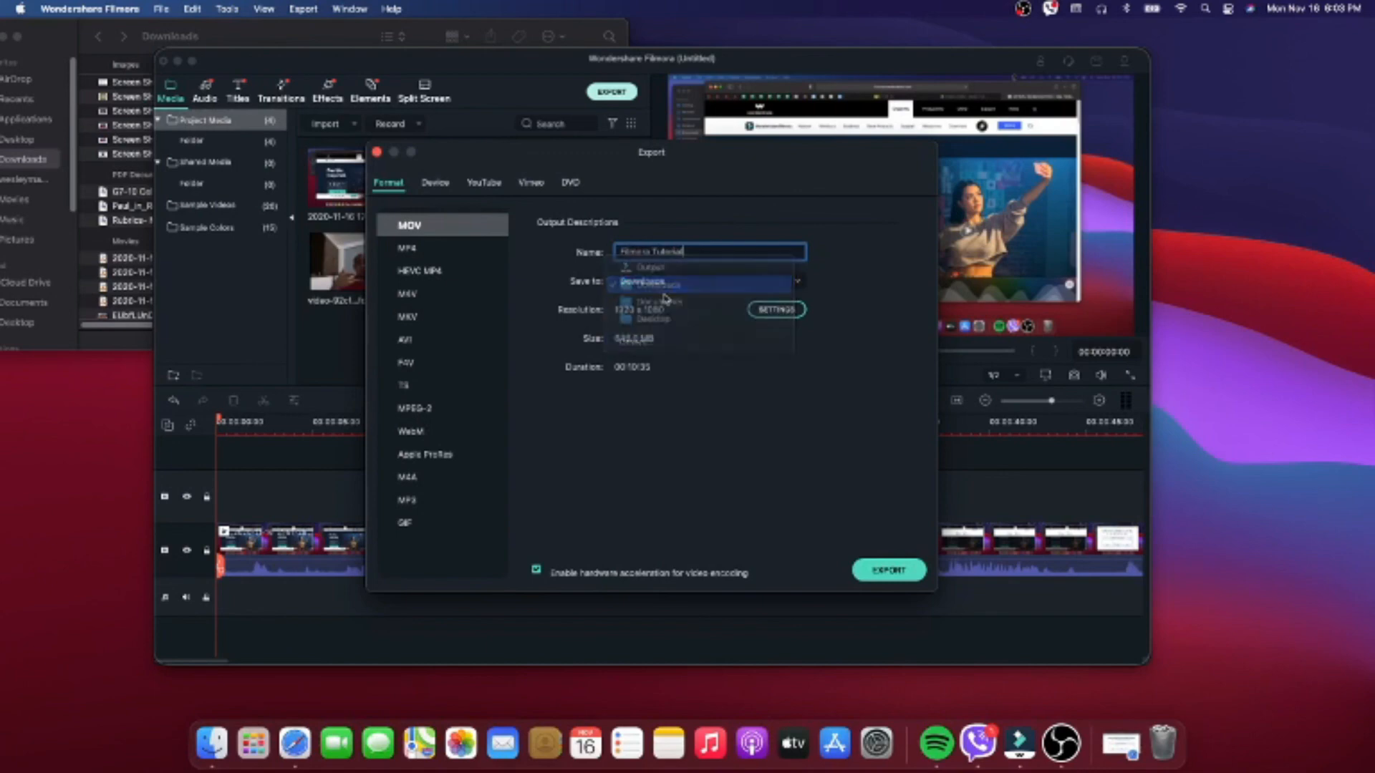
{"action": "left_click", "coordinate": [893, 577]}
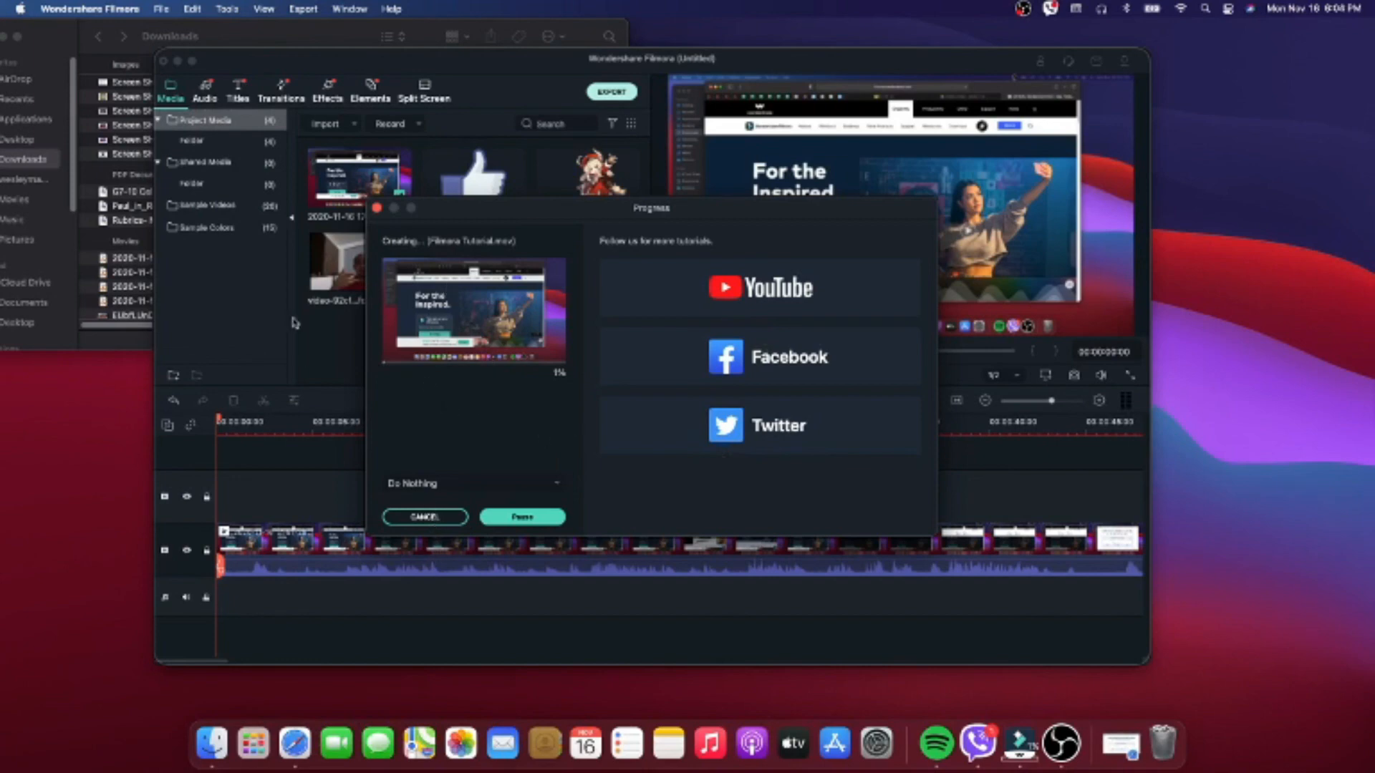
- Cancel the running export of Filmora Tutorial.mov
{"action": "left_click", "coordinate": [443, 518]}
{"action": "left_click", "coordinate": [623, 365]}
{"action": "left_click", "coordinate": [437, 517]}
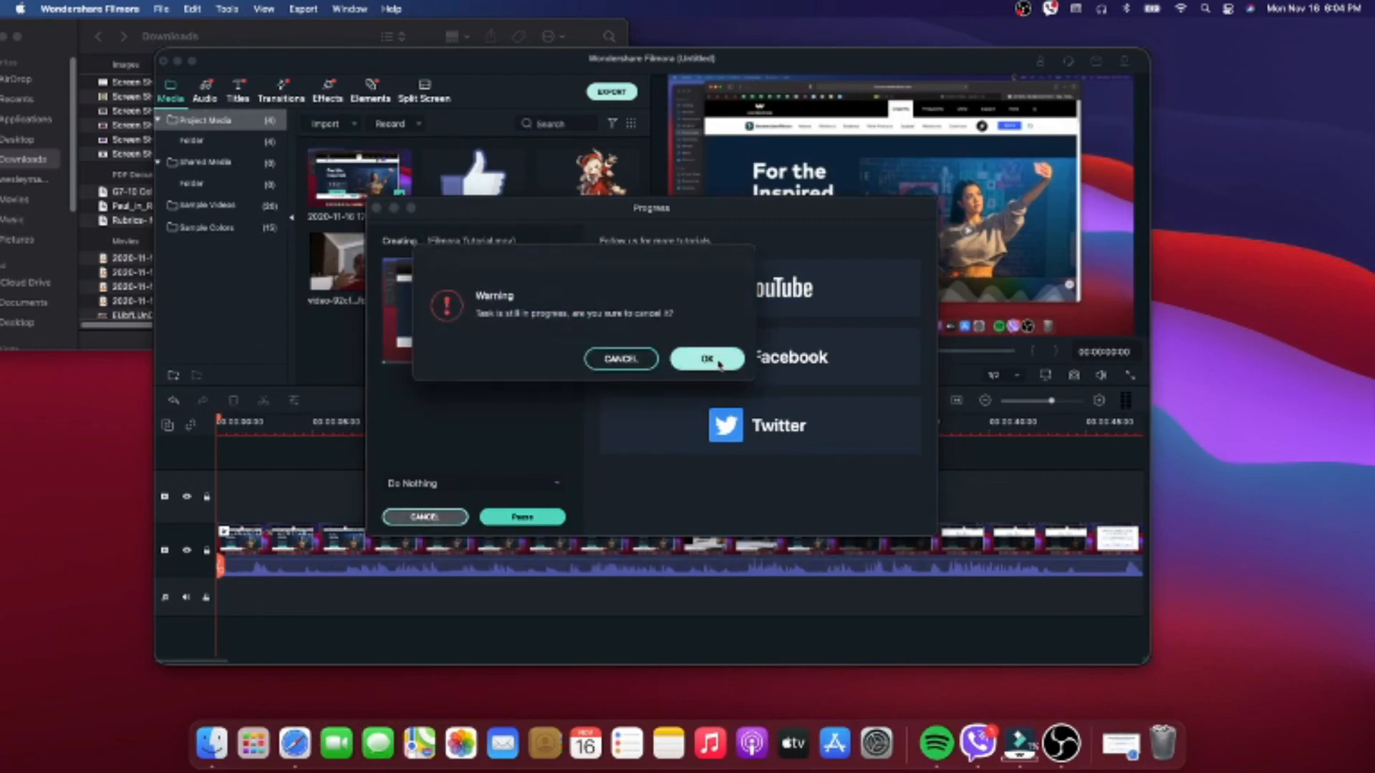